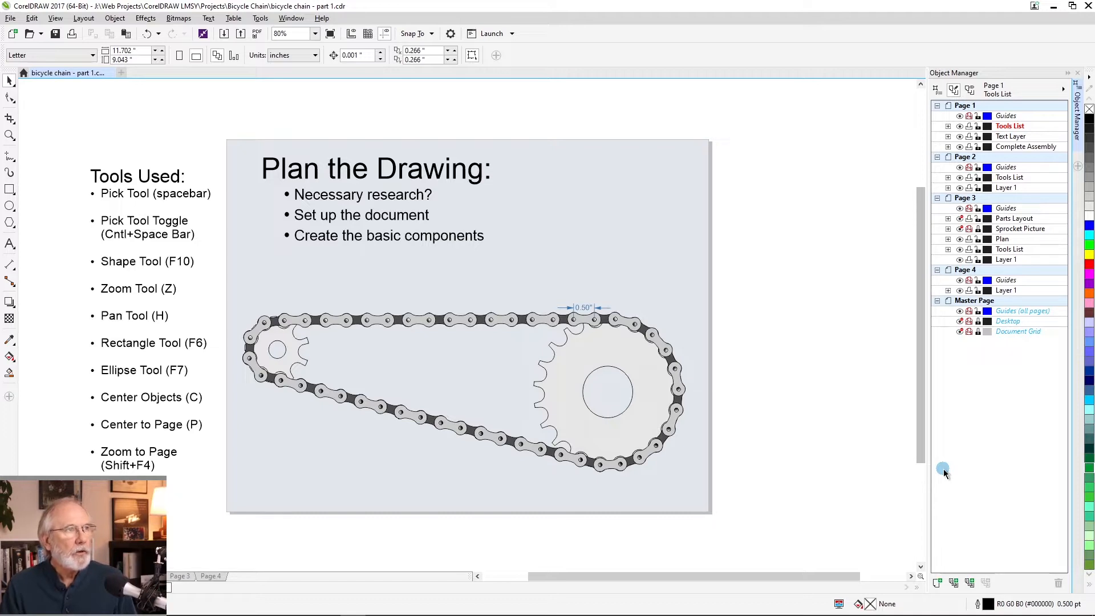
Show the rulers and enable snapping to guidelines and to objects
click(56, 18)
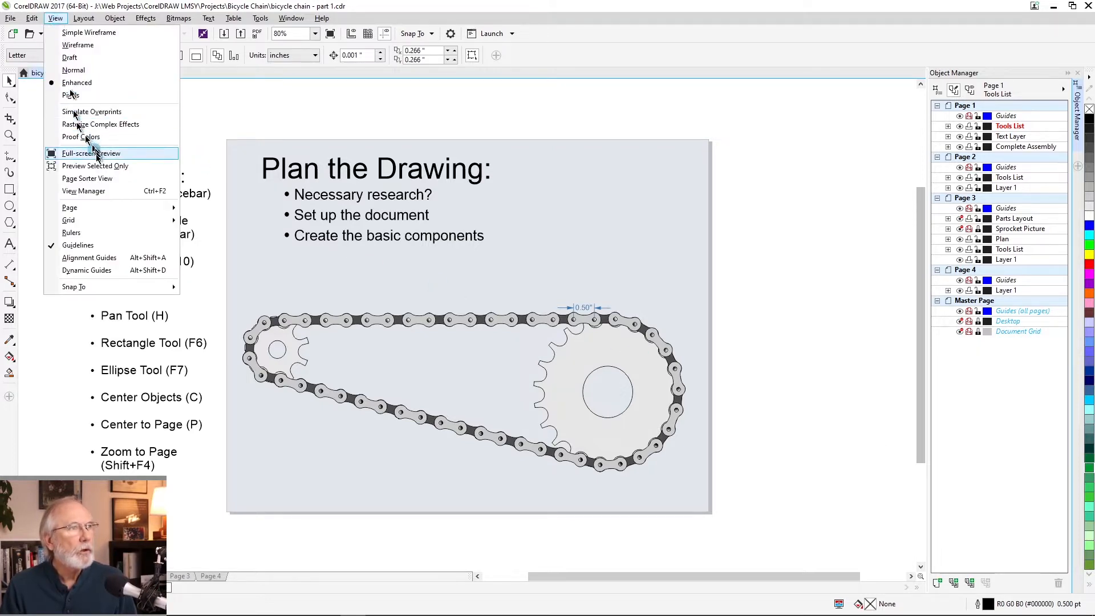
click(107, 233)
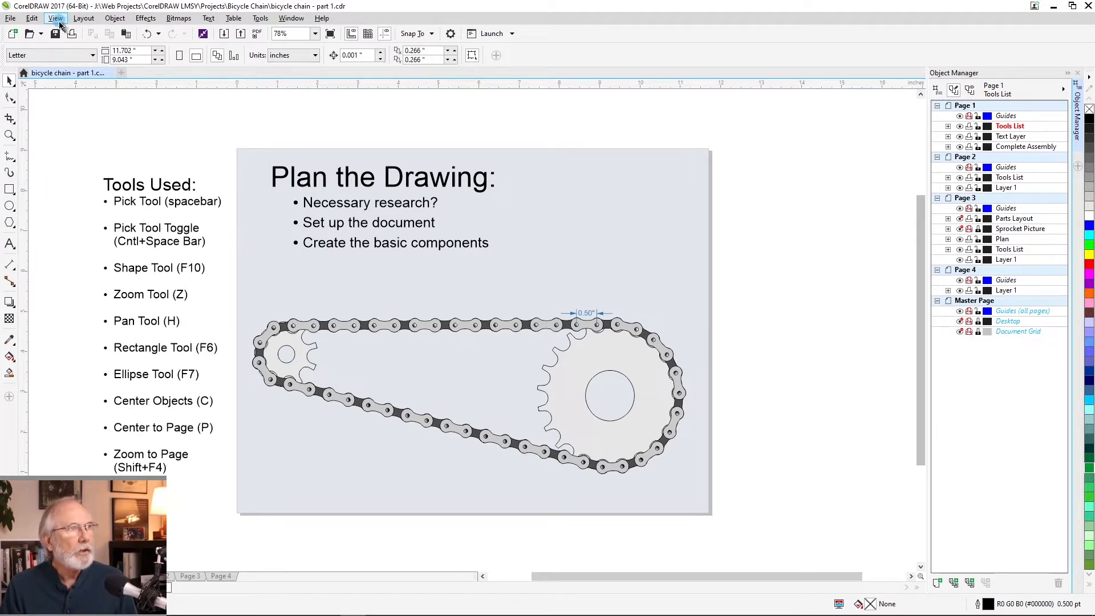
click(56, 19)
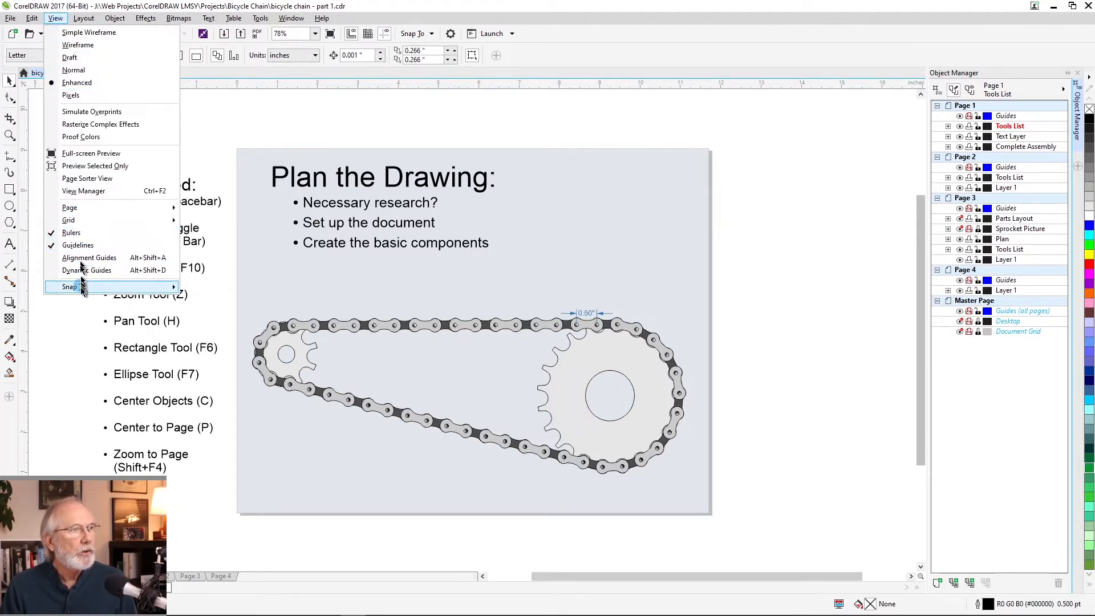
mouse_move(81, 288)
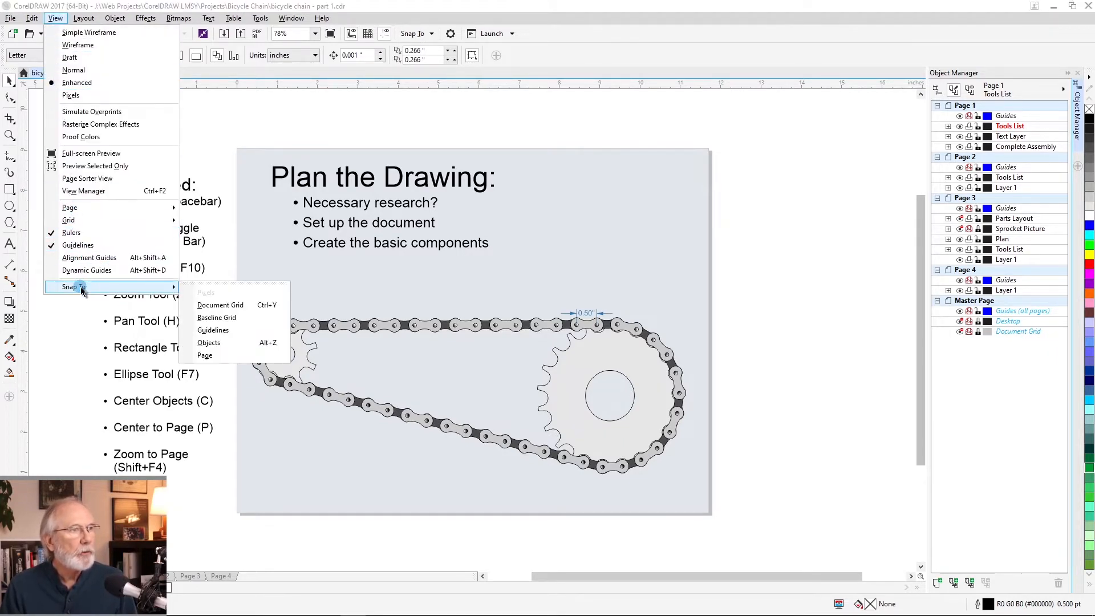
click(243, 332)
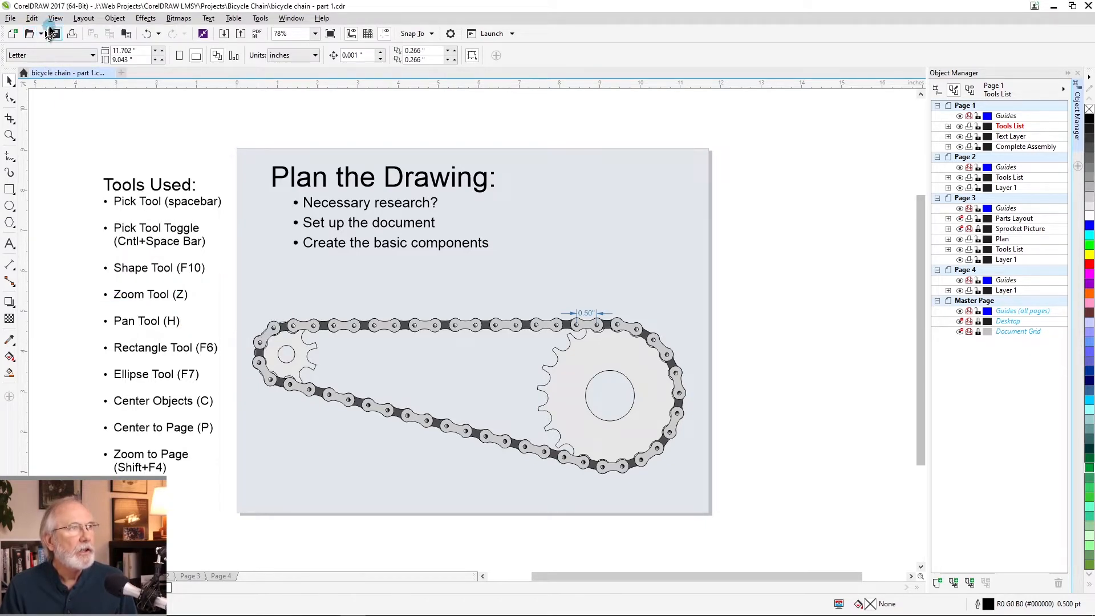
click(56, 19)
mouse_move(83, 288)
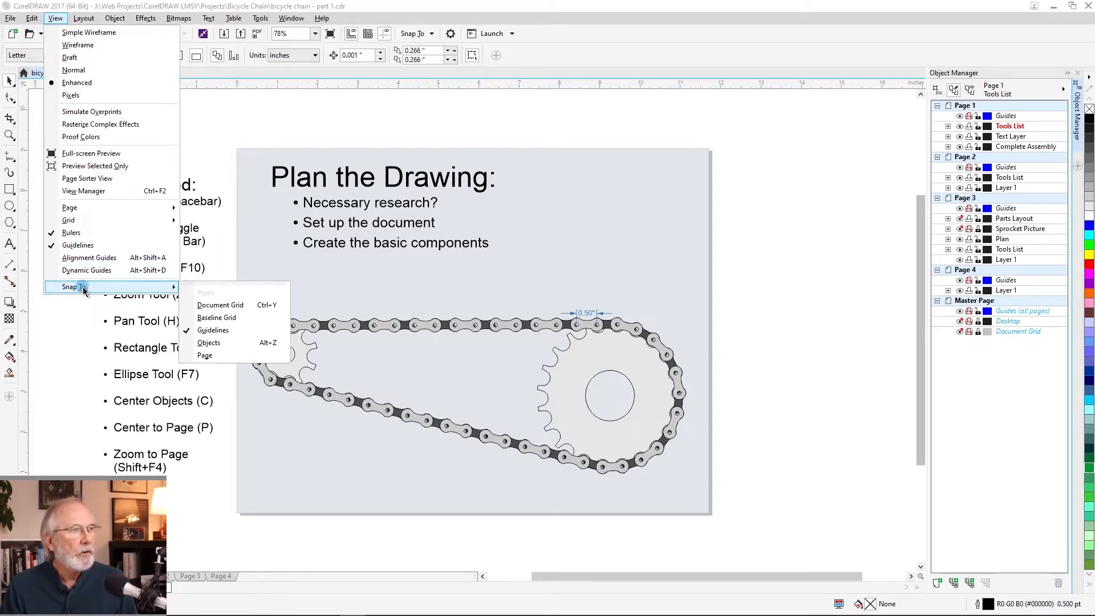
click(251, 343)
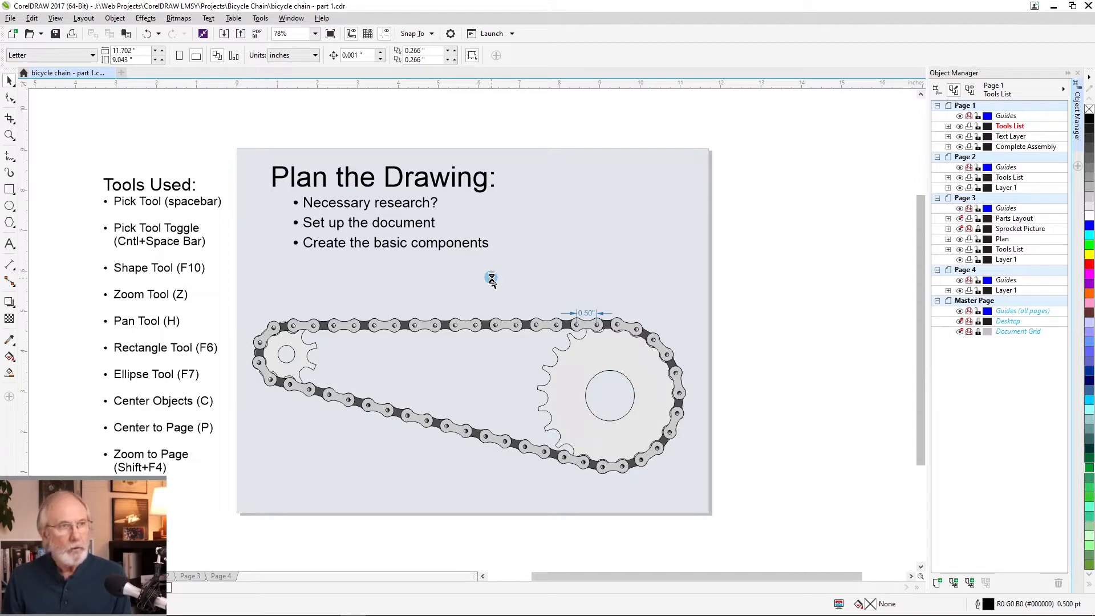
On page 3, draw a circle from its centre, about 3 inches in diameter, near the middle of the page
key(Page_Down)
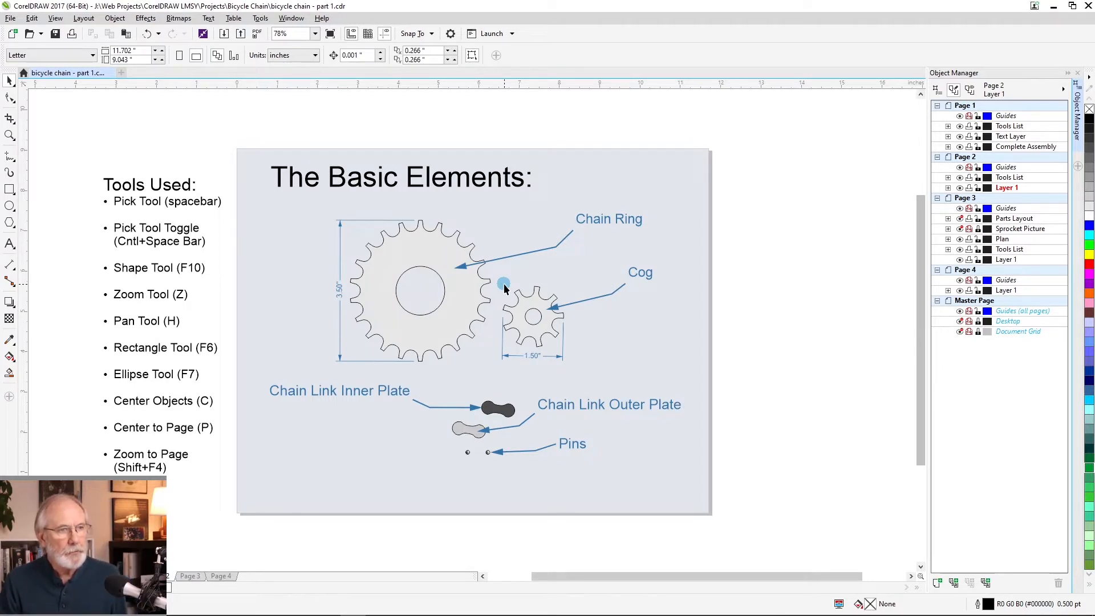
key(Page_Down)
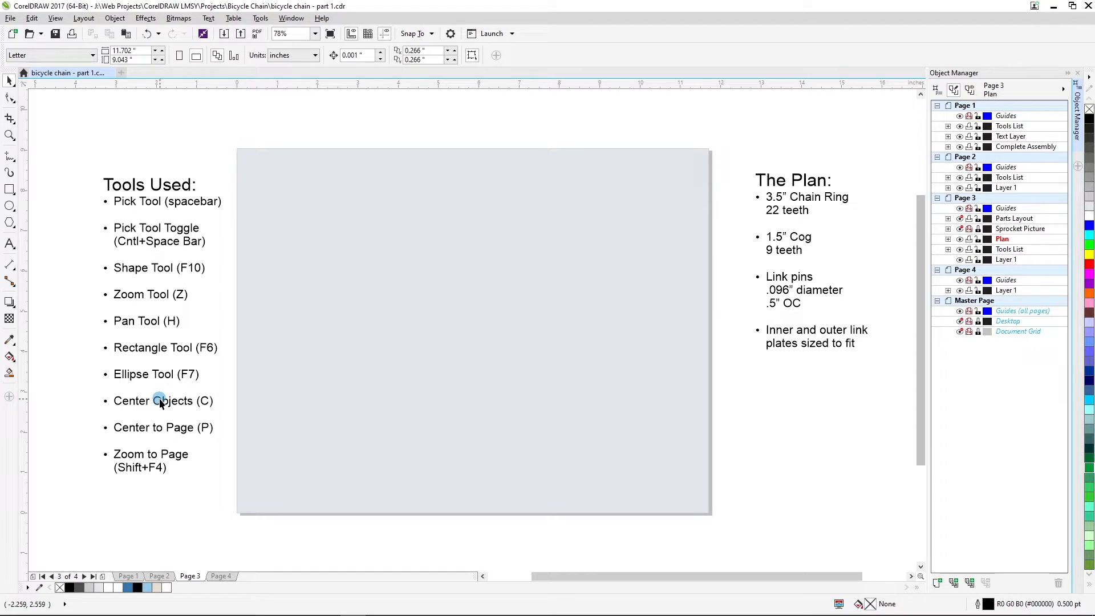
key(F7)
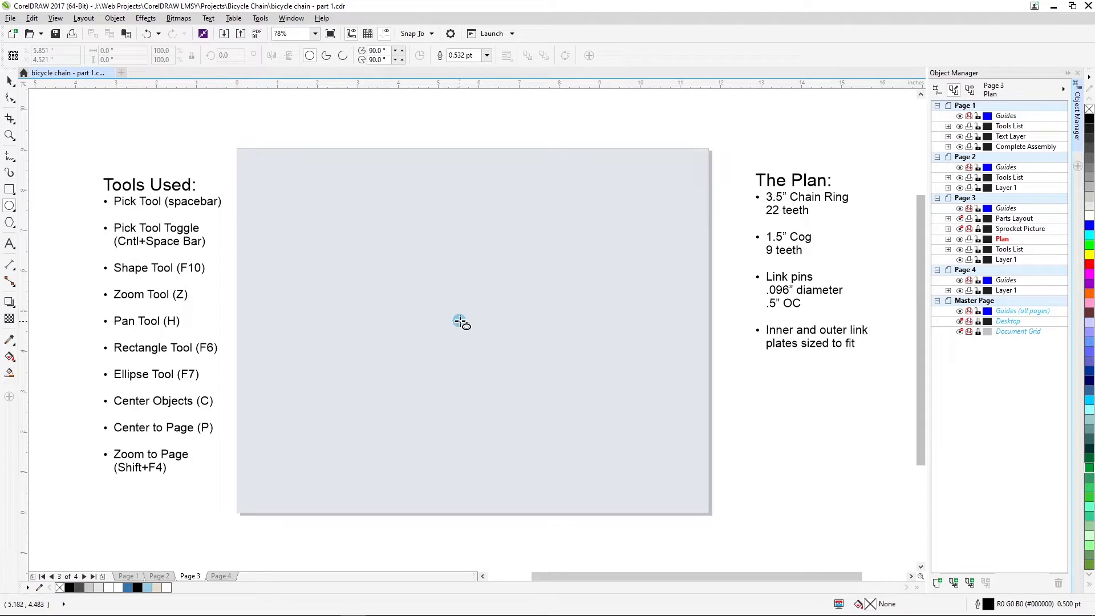
drag(459, 325, 504, 385)
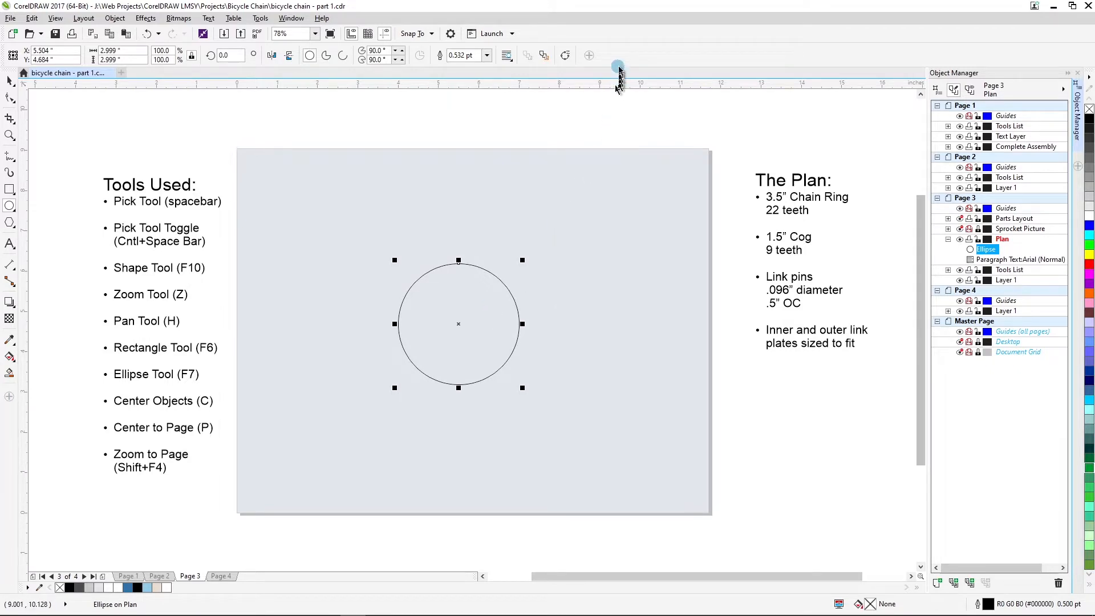
Resize the circle proportionally to 3.5 inches wide and high
double_click(109, 50)
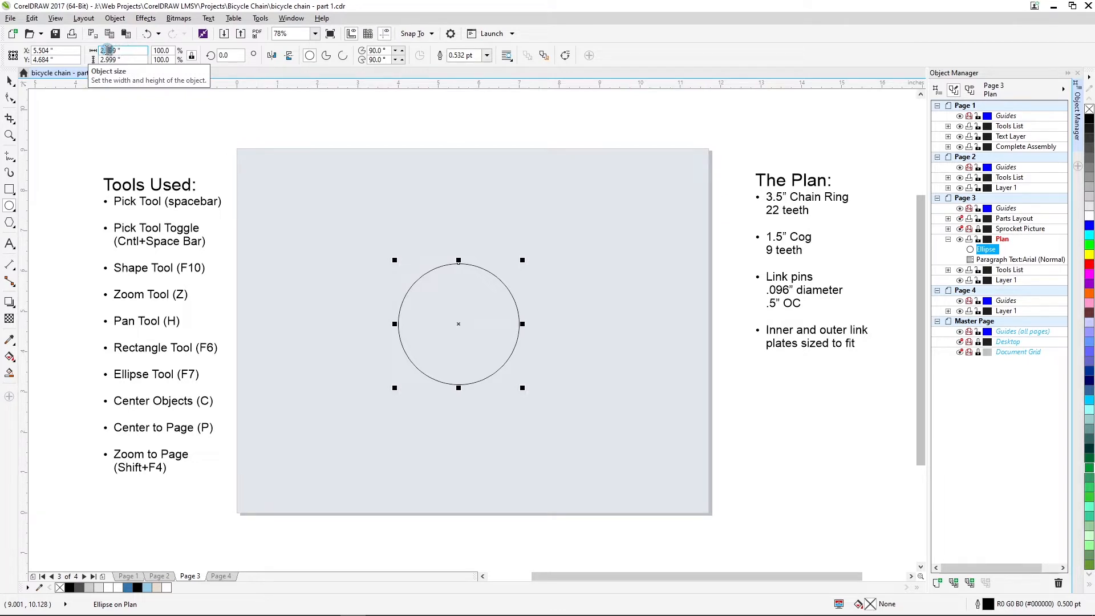
click(191, 55)
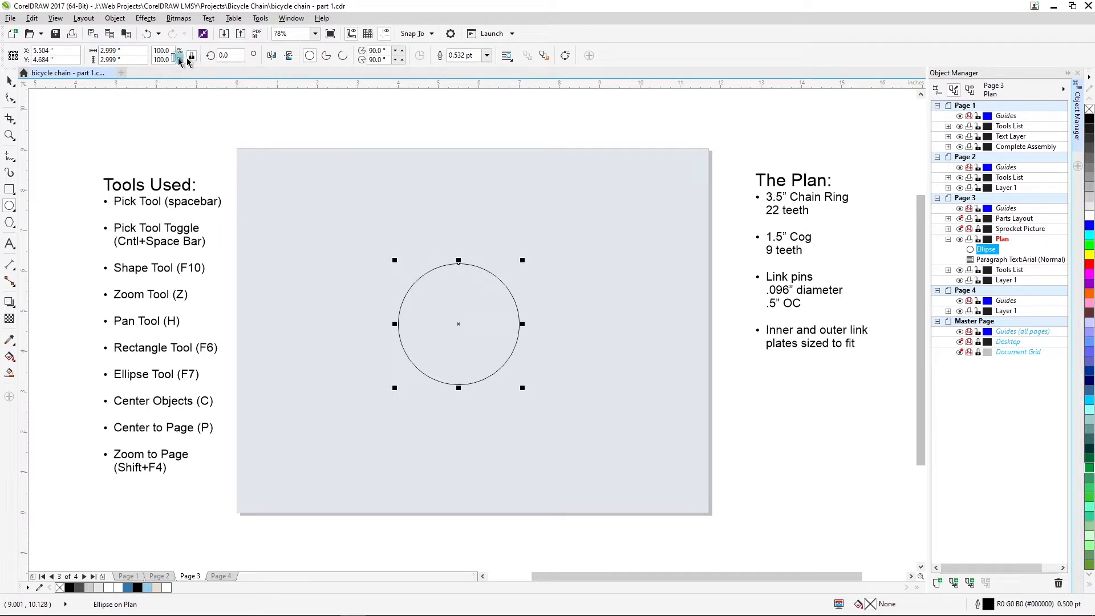
double_click(121, 50)
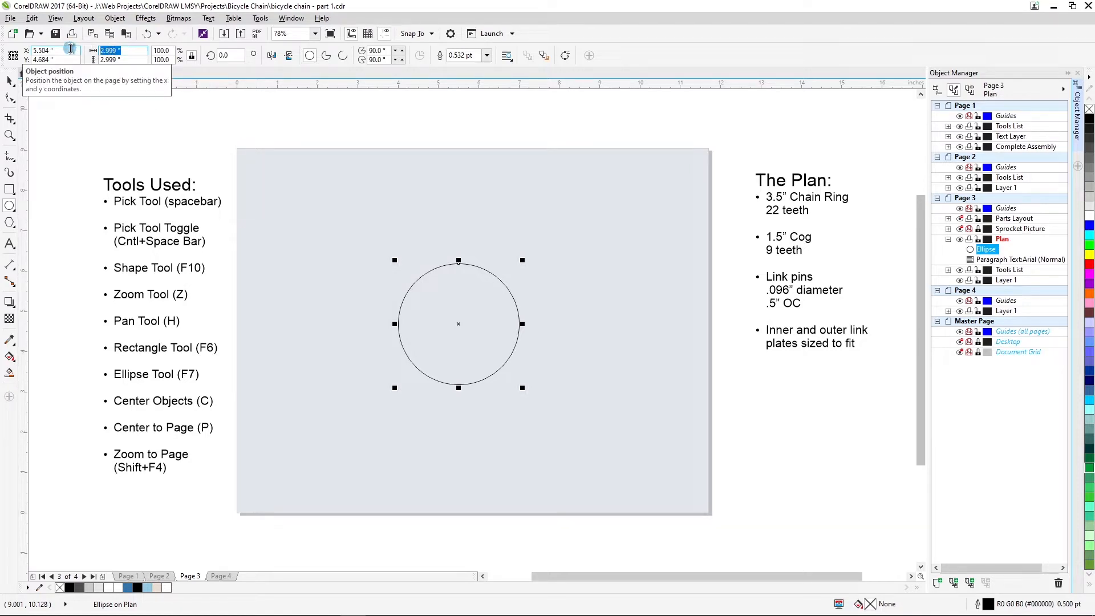
text(3.5)
key(Return)
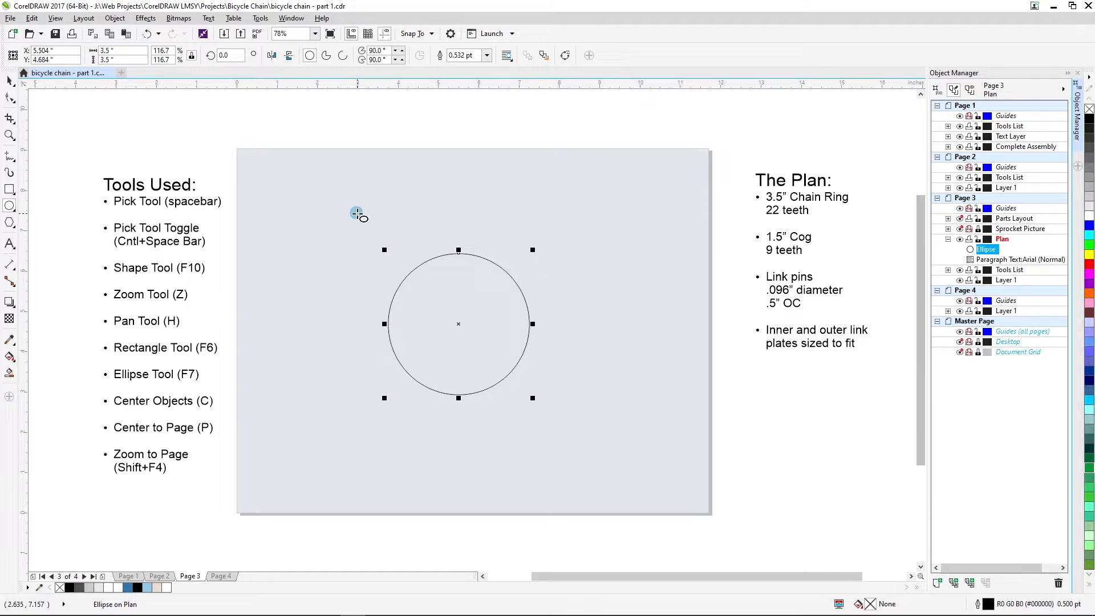
Draw a second circle about 1.2 inches in diameter and centre both circles on each other and on the page
drag(357, 213, 382, 235)
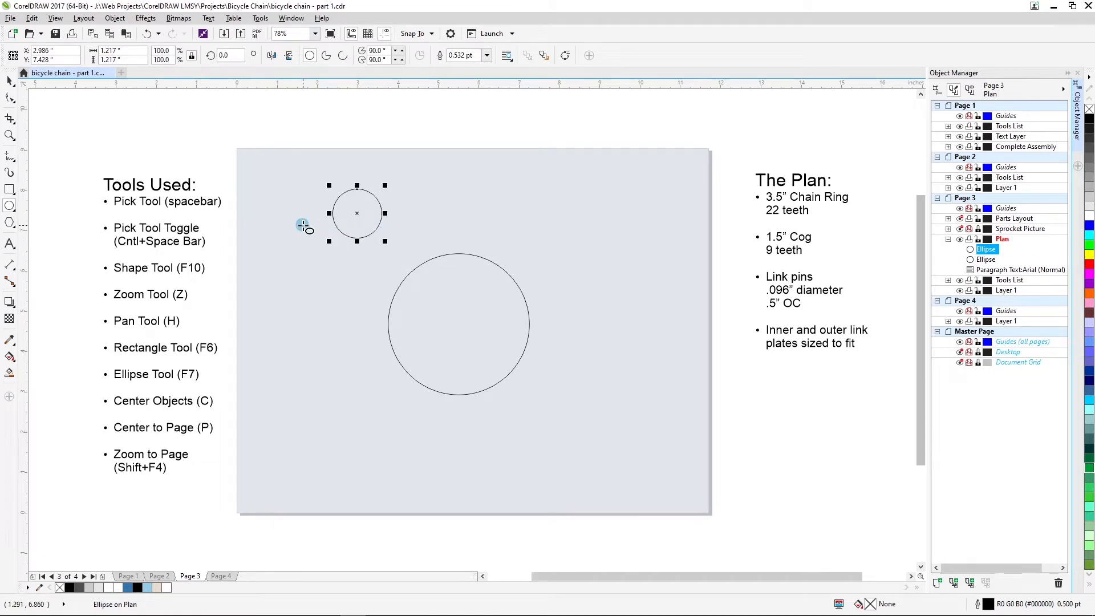
key(space)
drag(307, 173, 592, 455)
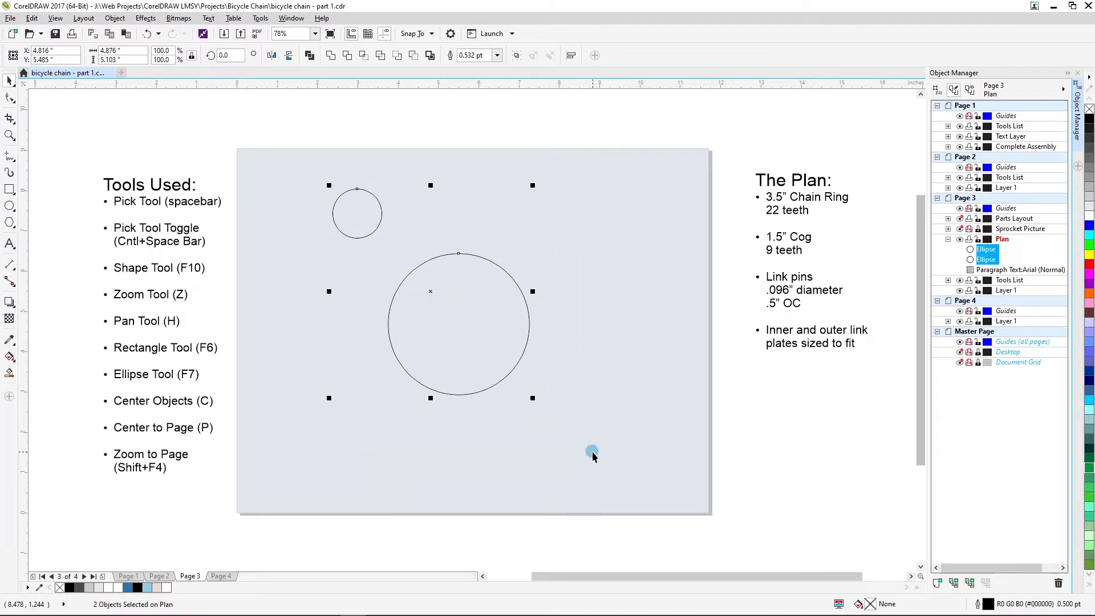
key(c)
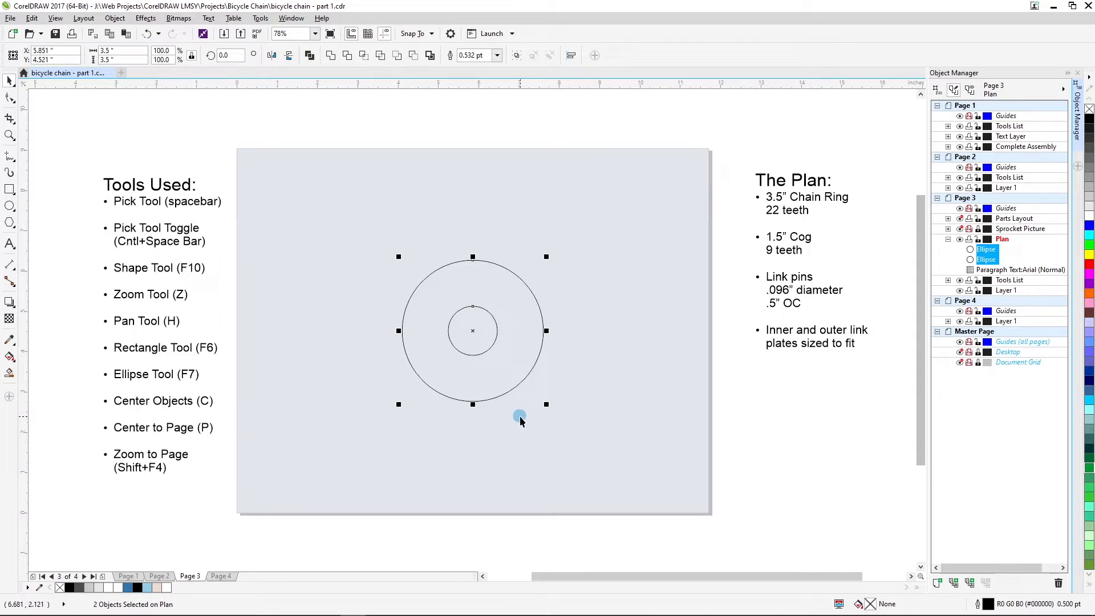
Subtract the small circle from the large one and fill the resulting ring with 20% Black
click(414, 56)
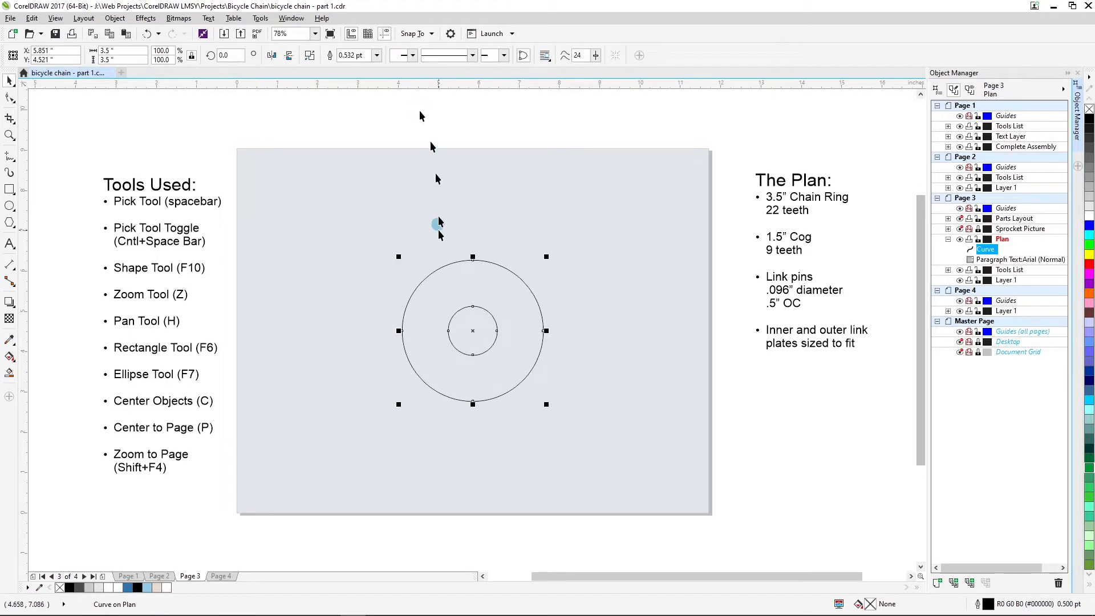
click(431, 310)
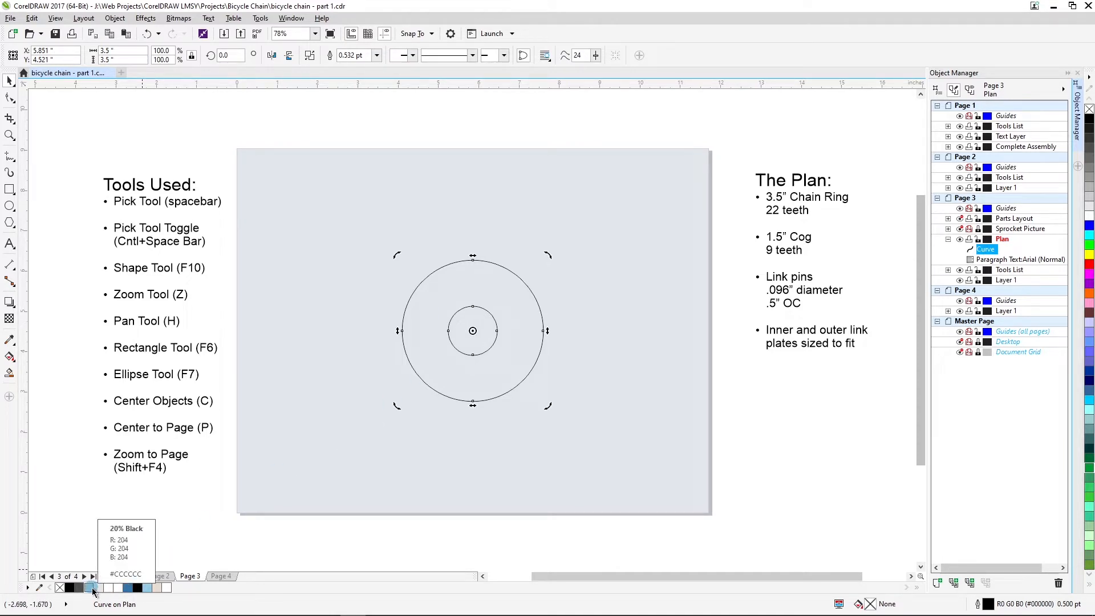
click(93, 588)
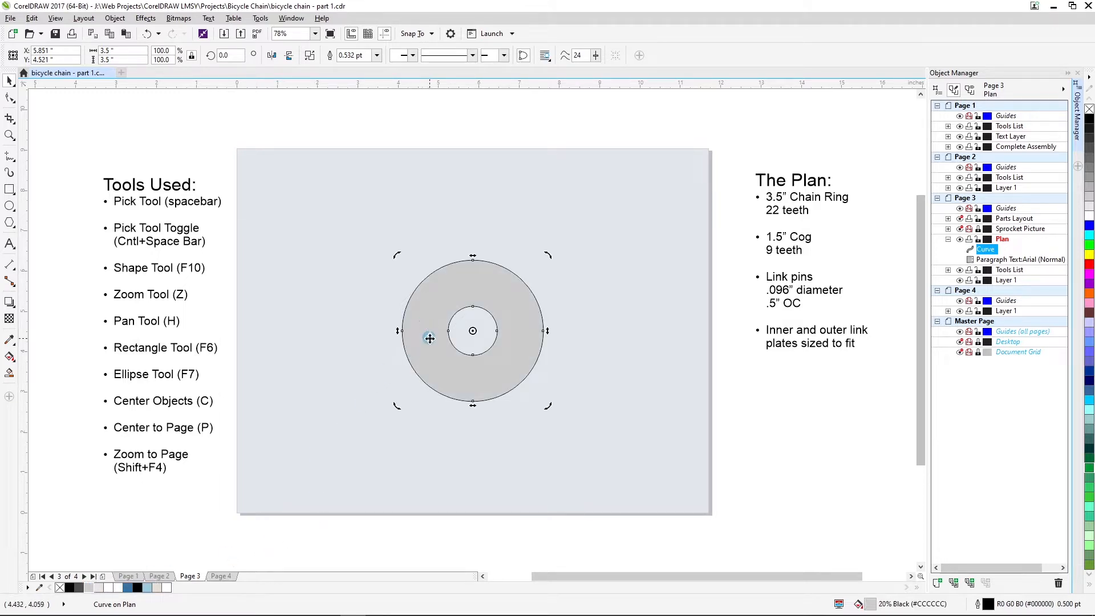
key(ctrl+z)
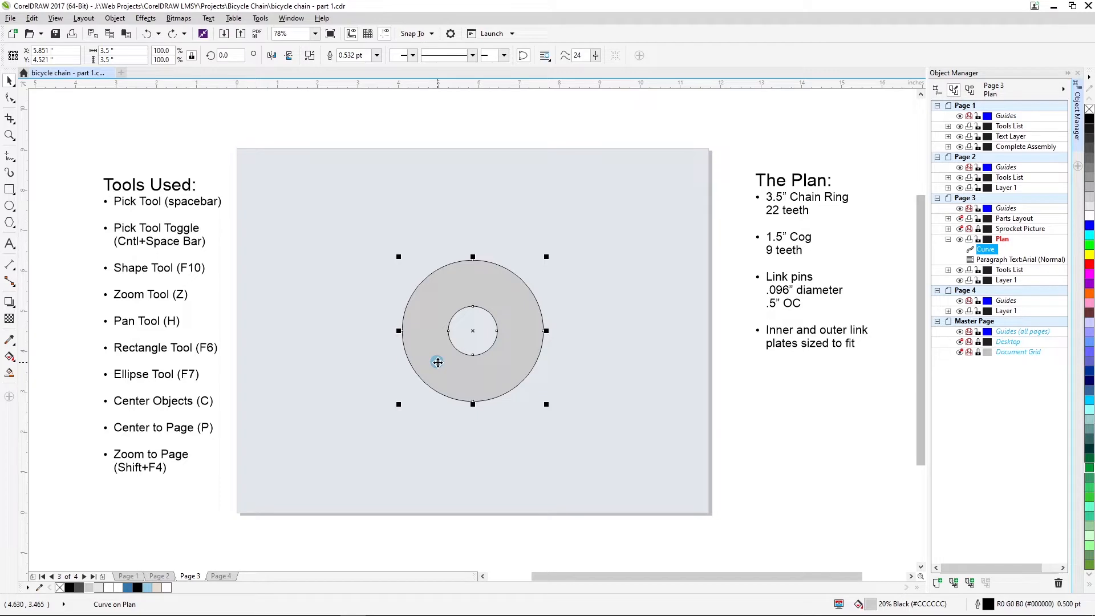
Make a 1.5 inch cog blank from a duplicate of the ring, placed clear of it near the page's upper right area
key(ctrl+d)
drag(454, 289, 538, 275)
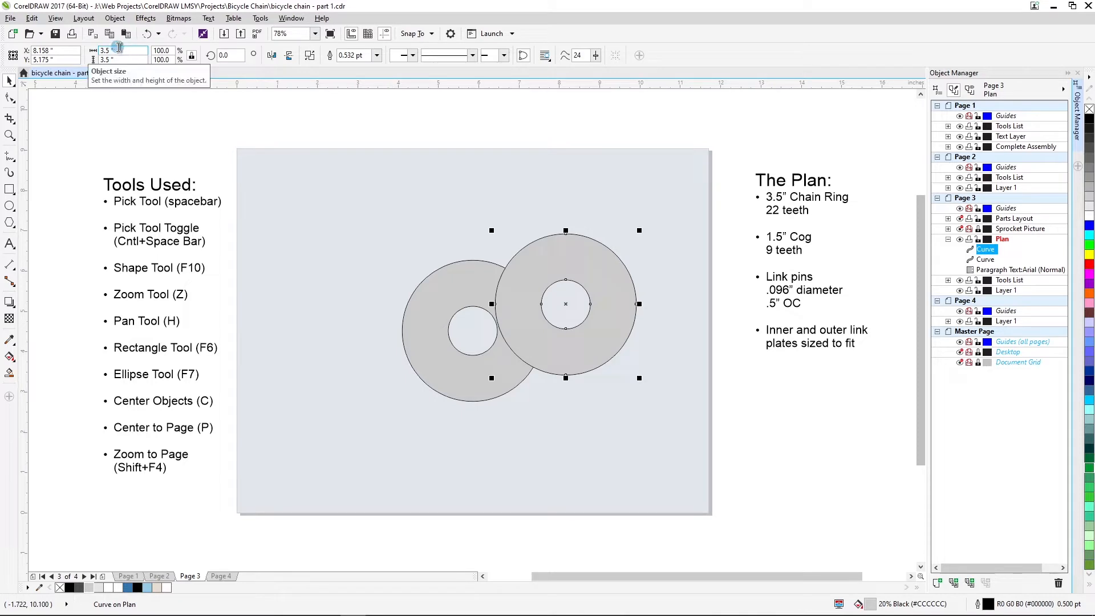
drag(118, 47, 85, 50)
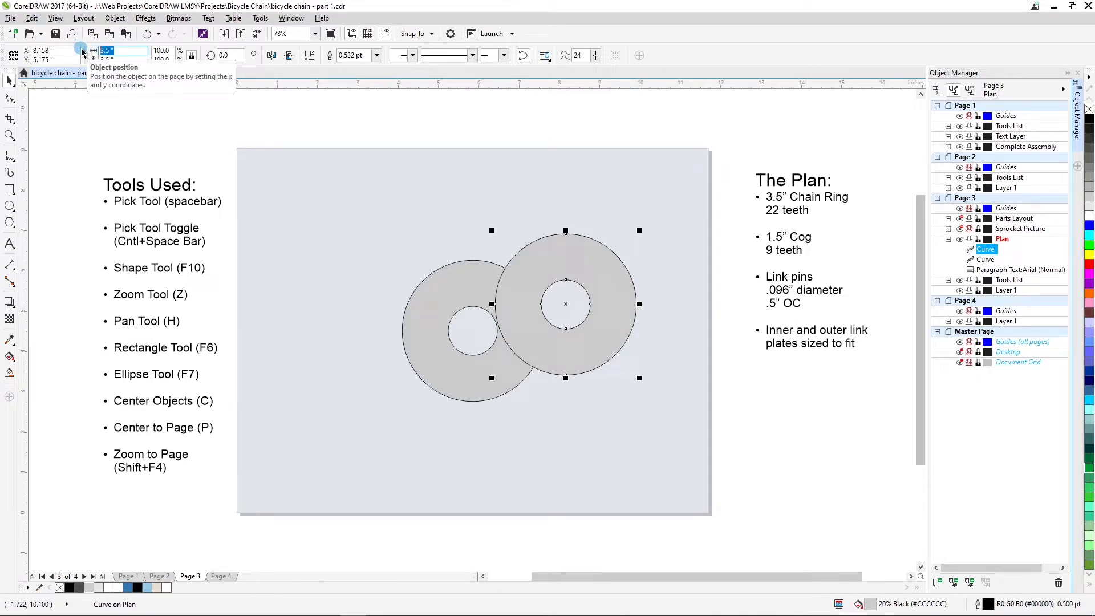
text(1.5)
key(Return)
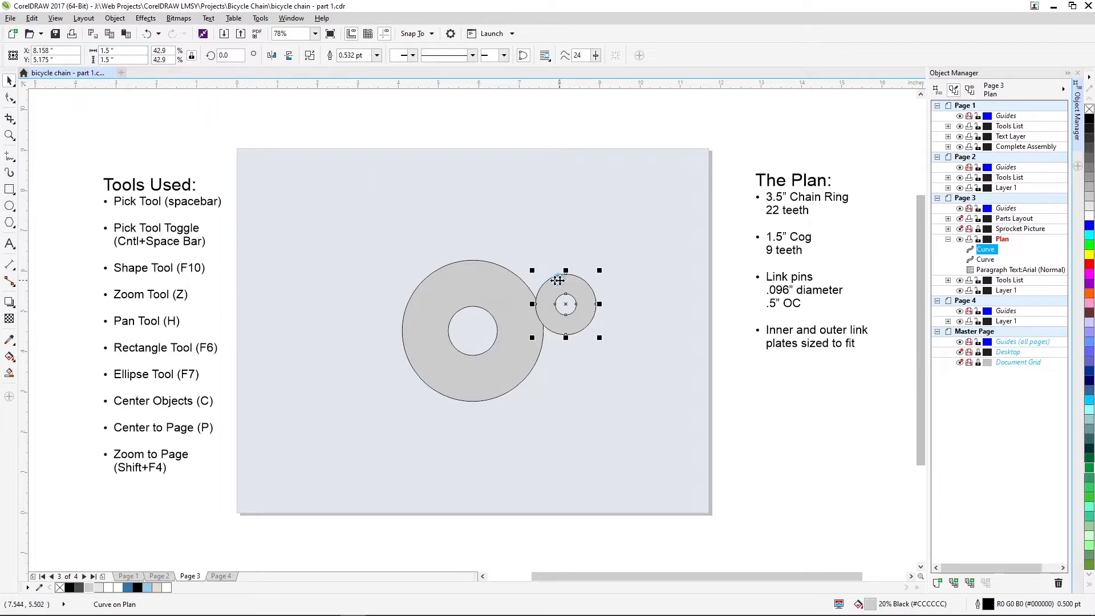
drag(560, 288, 571, 193)
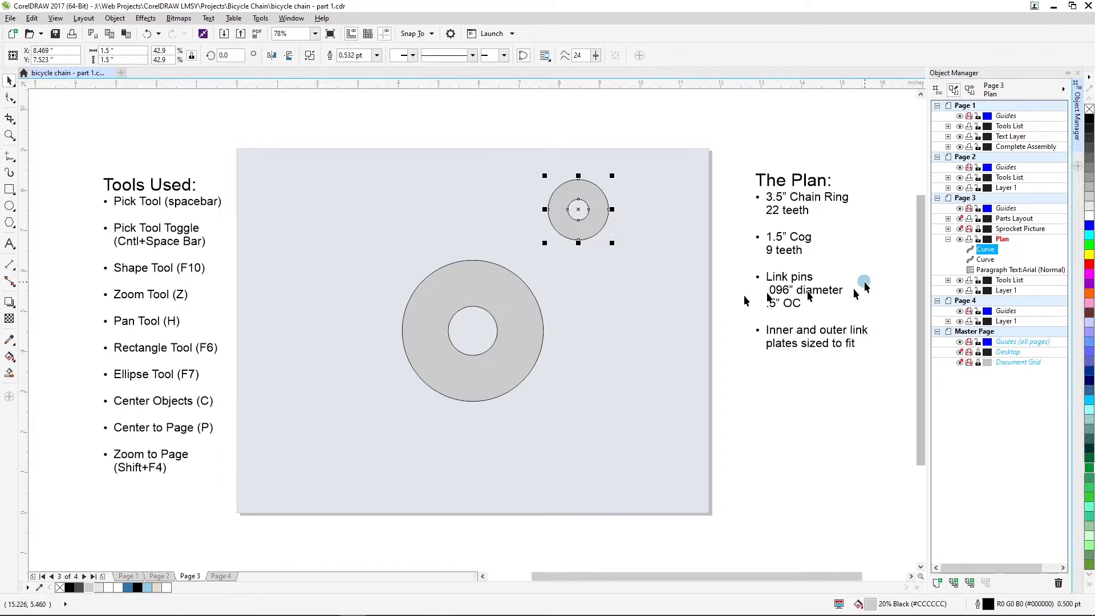
Show the Sprocket Picture layer to examine the shape of the sprocket's teeth up close, and hide it again
click(961, 229)
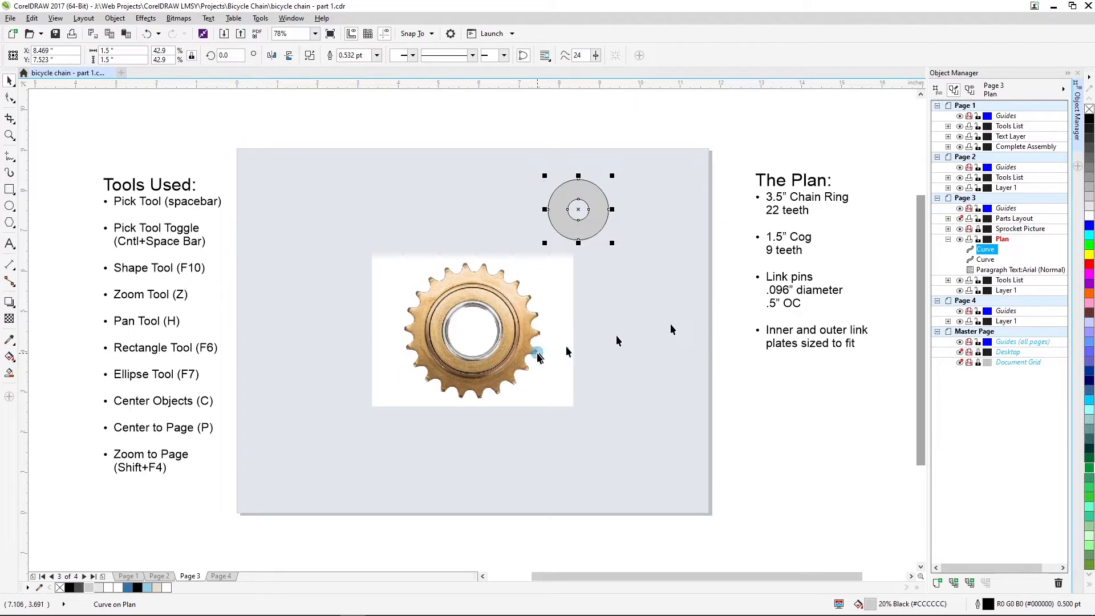
key(z)
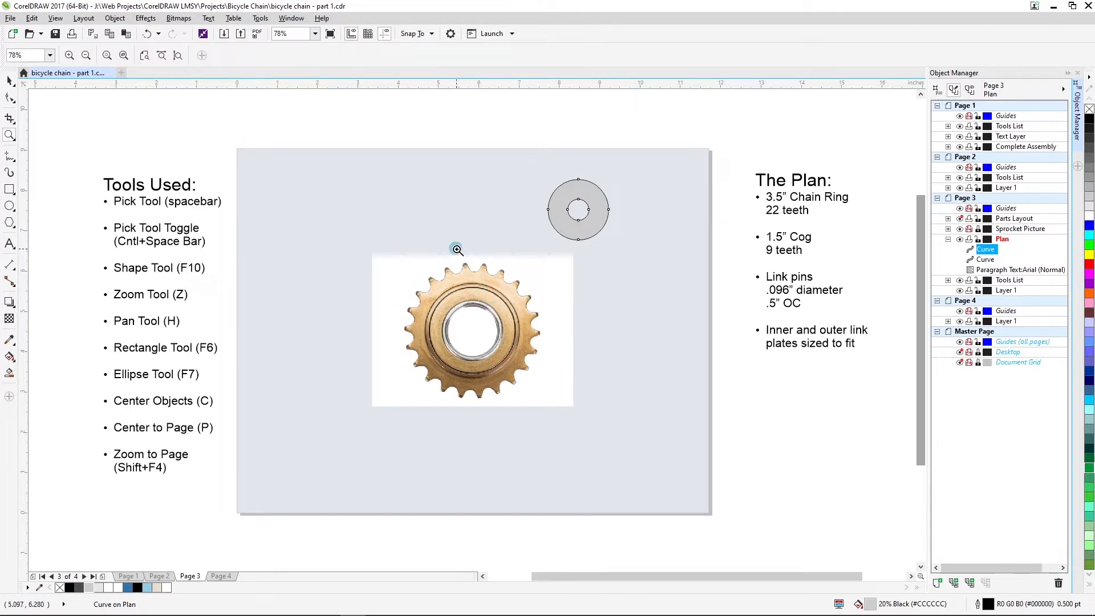
drag(408, 226, 519, 316)
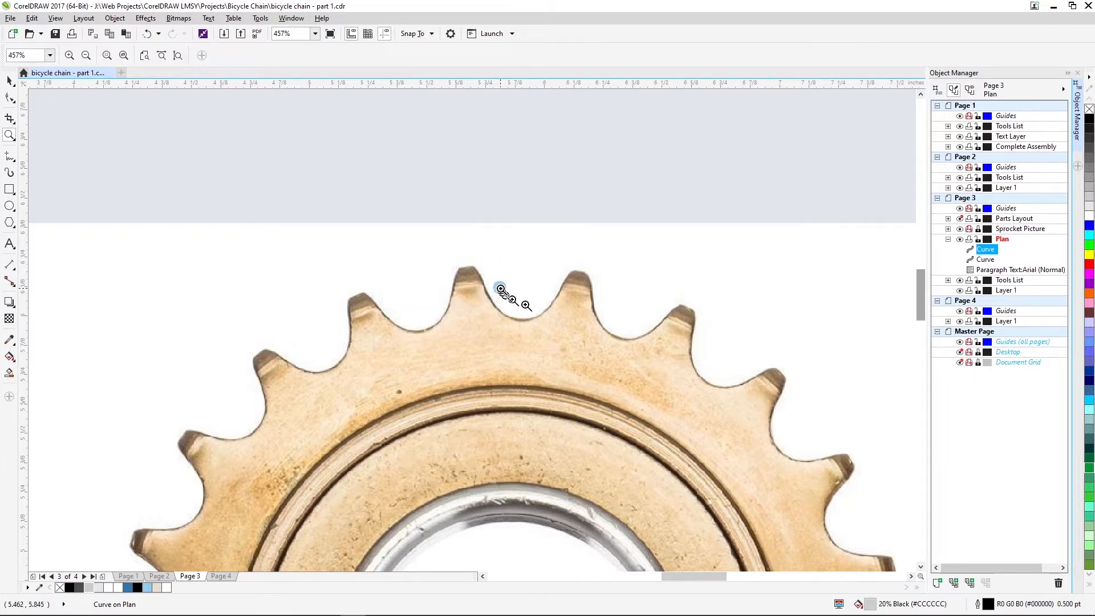
click(960, 229)
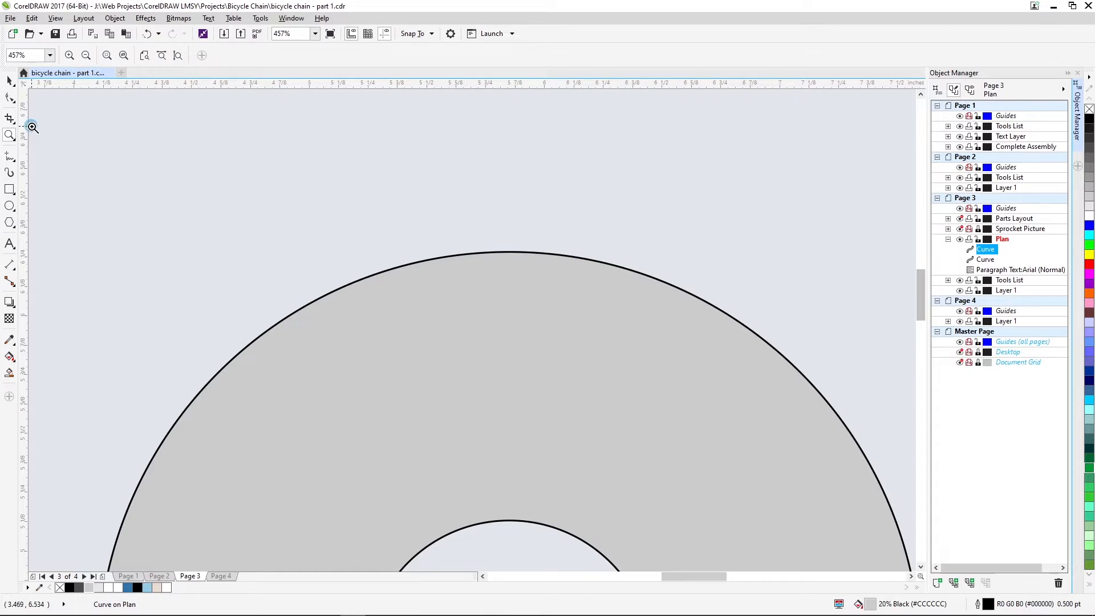
Draw an ellipse about 0.25 by 0.19 inches across the top edge of the large ring and convert it to curves
key(F7)
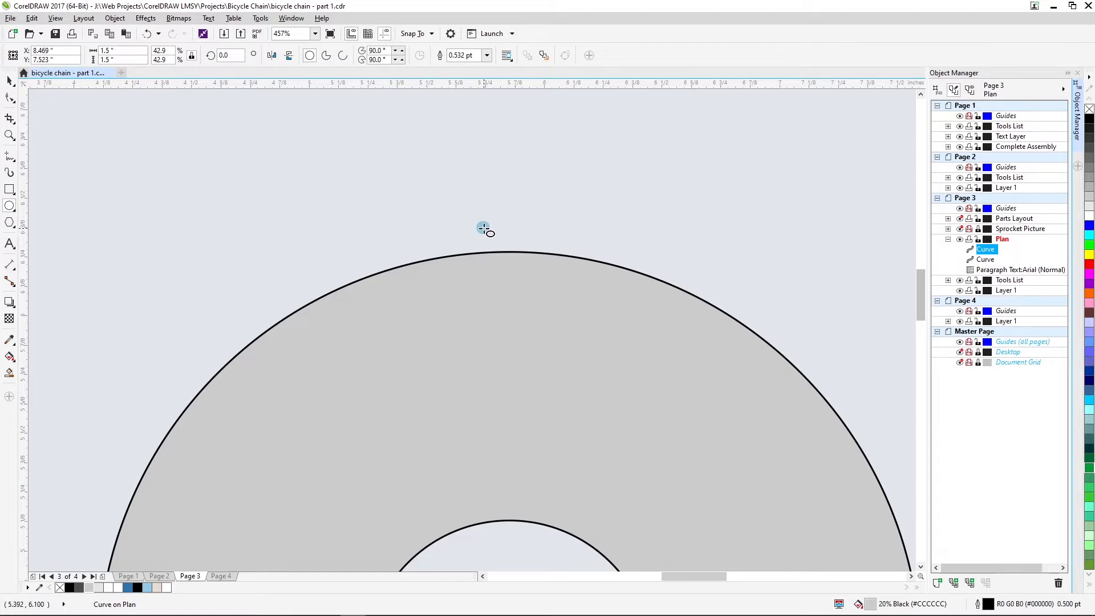
drag(484, 229, 543, 273)
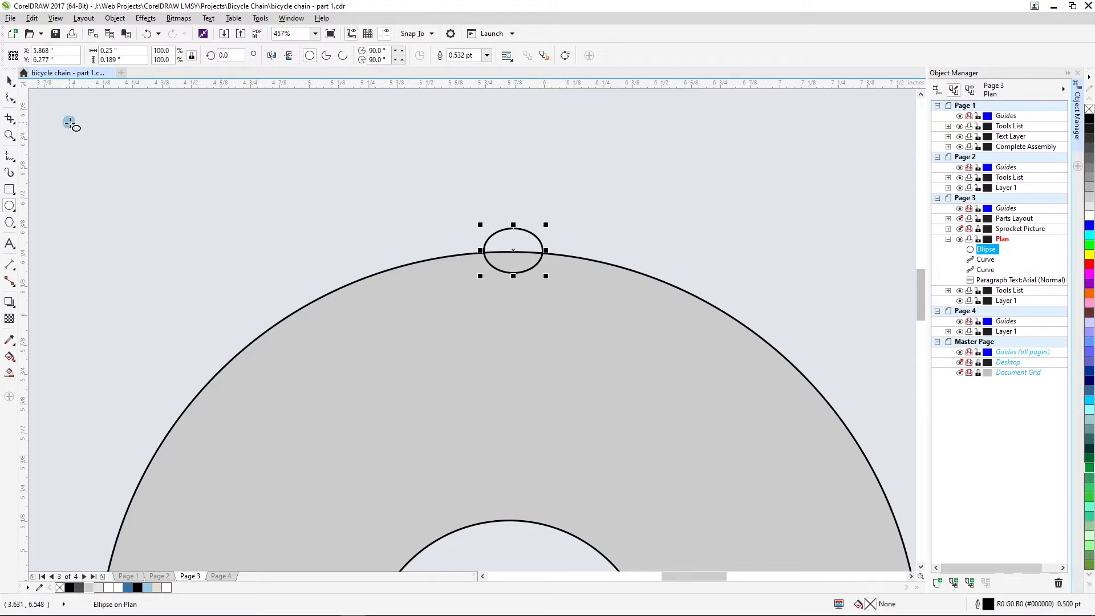
click(114, 23)
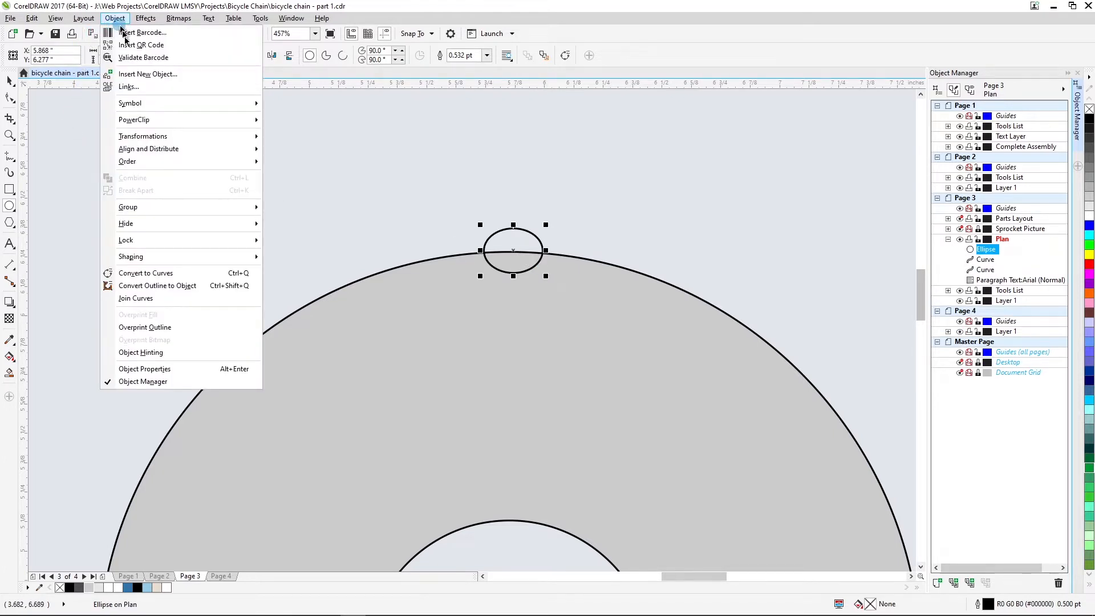
click(163, 280)
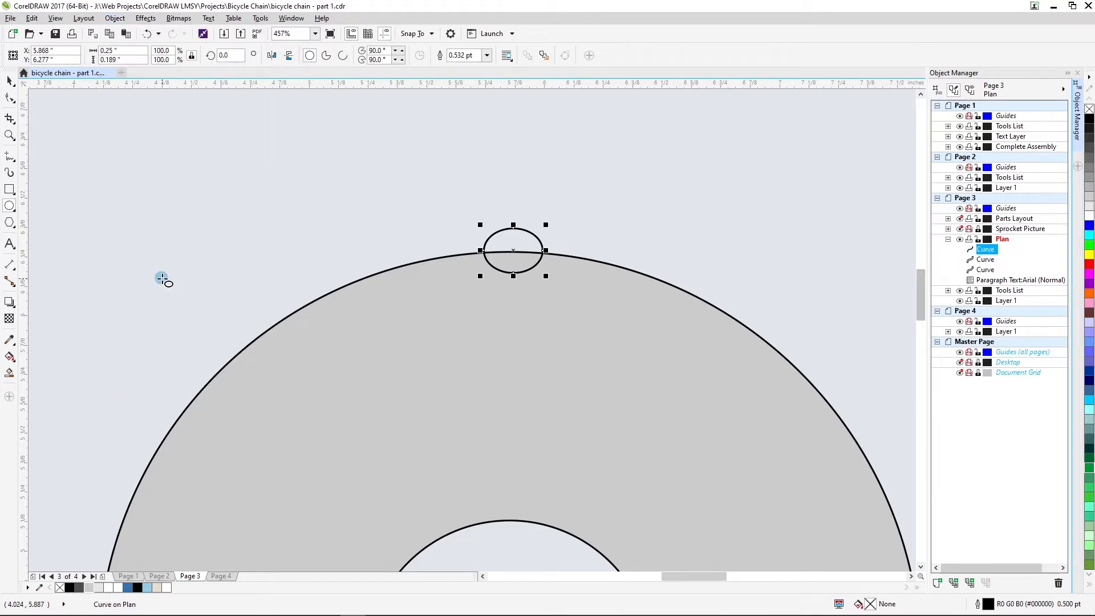
key(space)
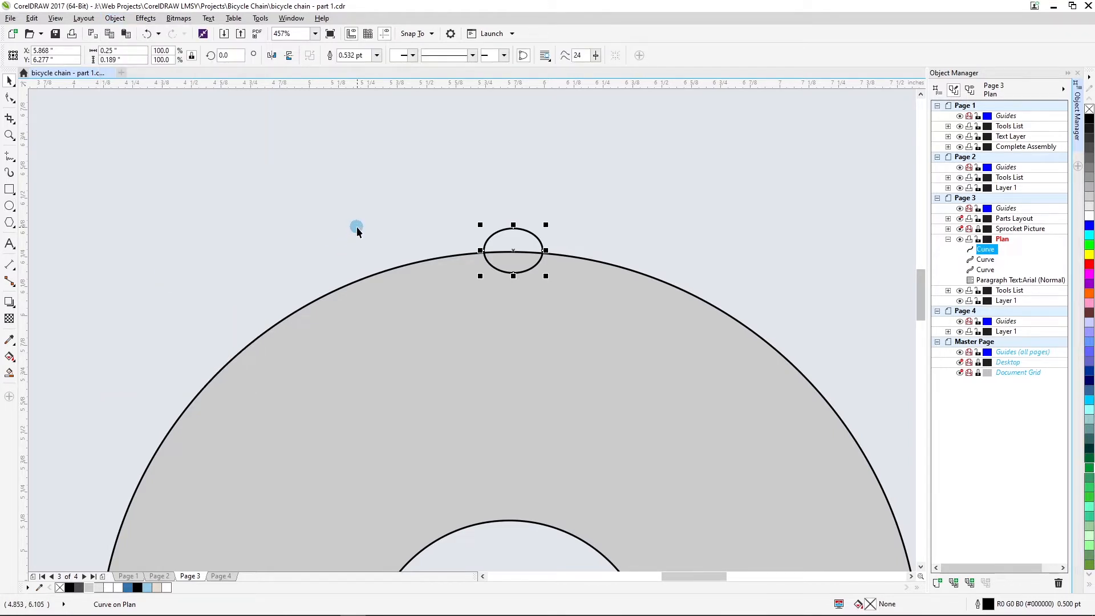
Pull the ellipse's bottom node straight down with the Shape tool to form an egg-shaped cutter about 0.25 by 0.242 inches
key(F10)
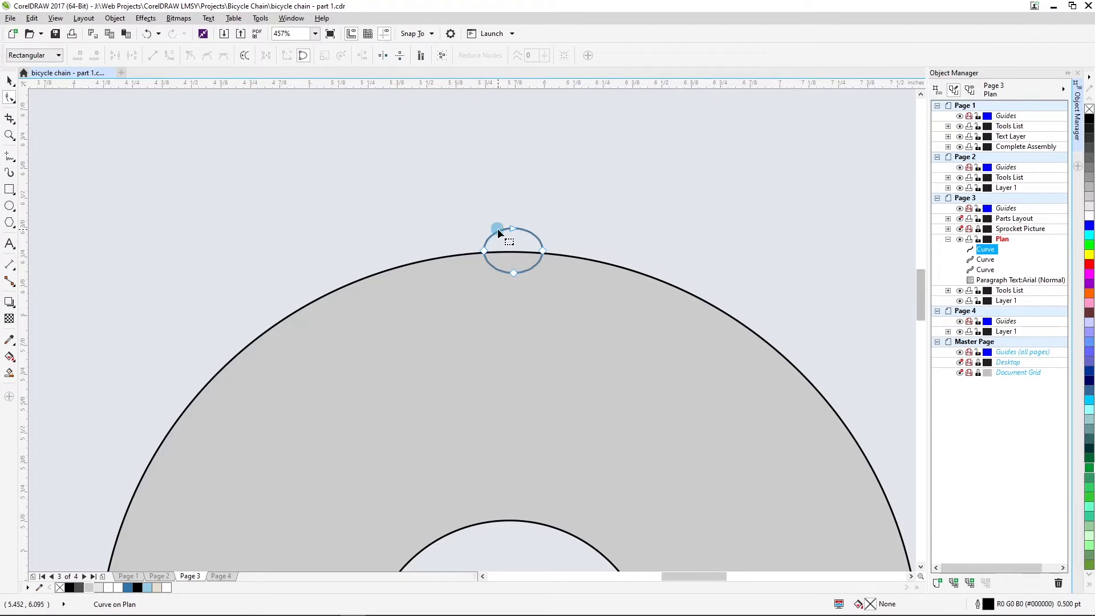
click(514, 273)
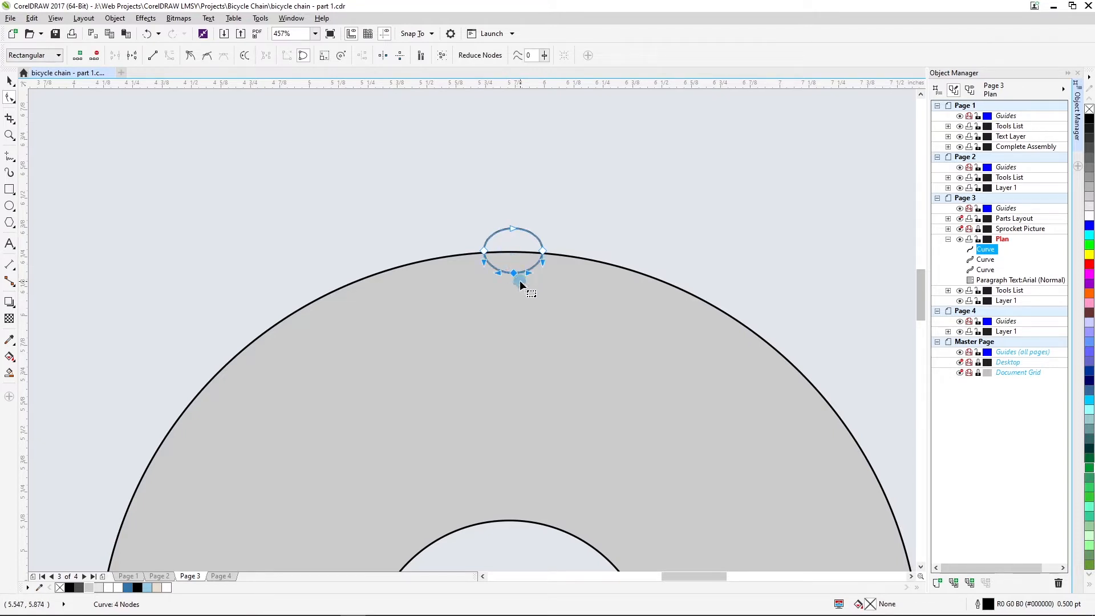
click(223, 56)
click(511, 272)
drag(513, 275, 513, 285)
key(space)
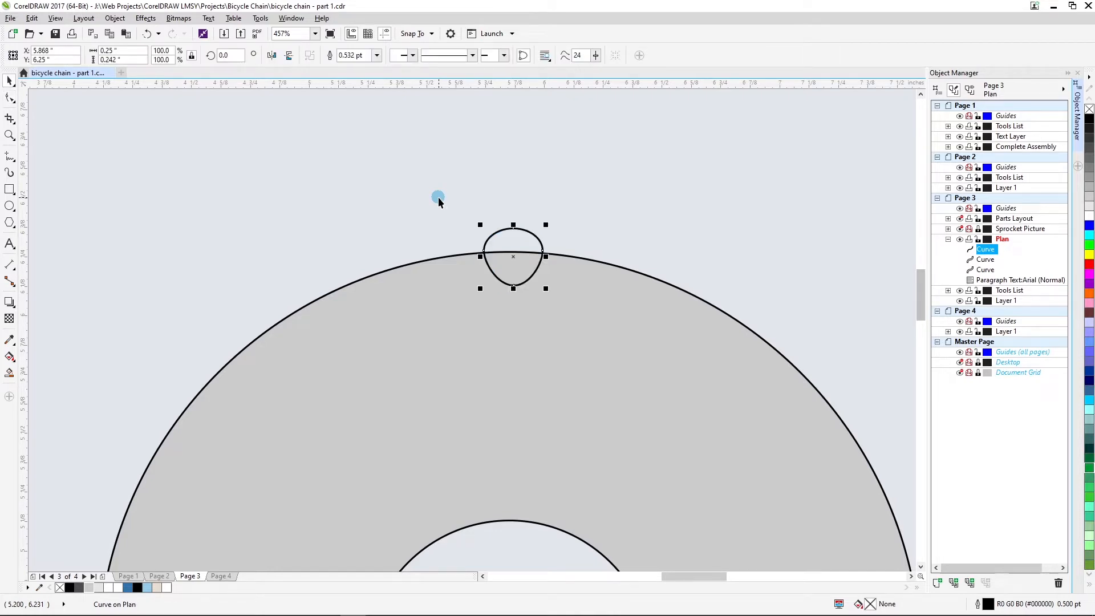
Nudge the egg-shaped curve up 0.013 inches across the ring's top edge, using a 0.001 inch nudge distance
click(438, 197)
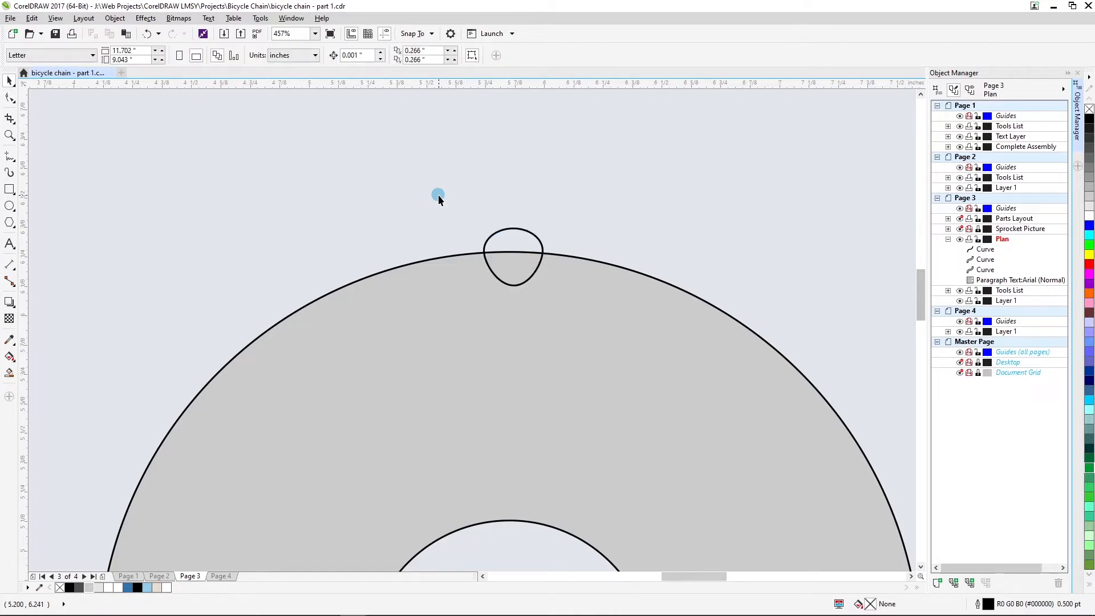
click(368, 53)
click(326, 177)
drag(372, 59, 328, 56)
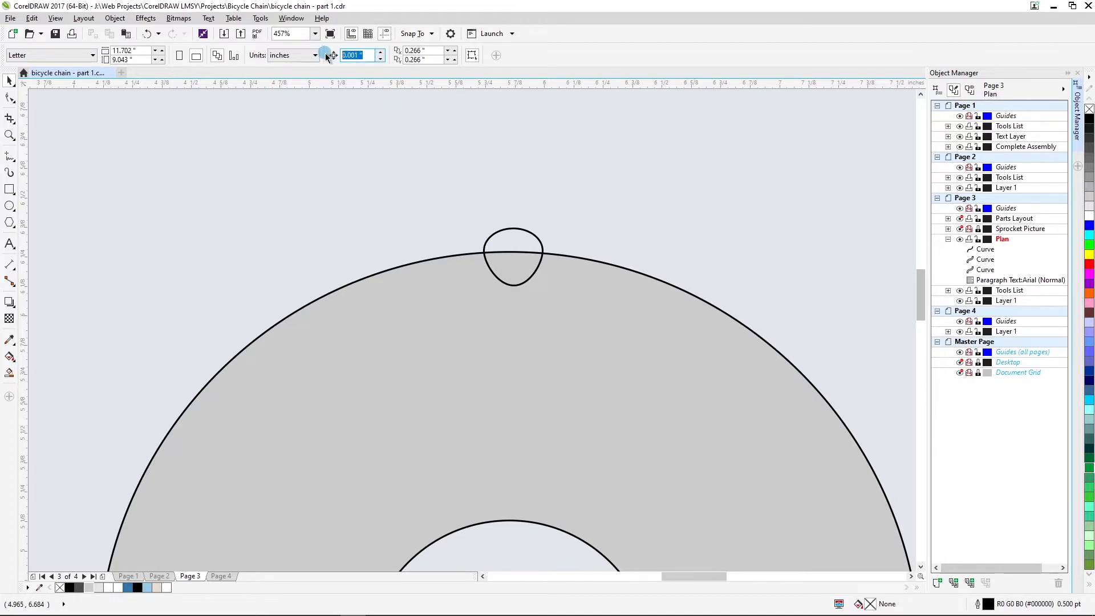
click(506, 235)
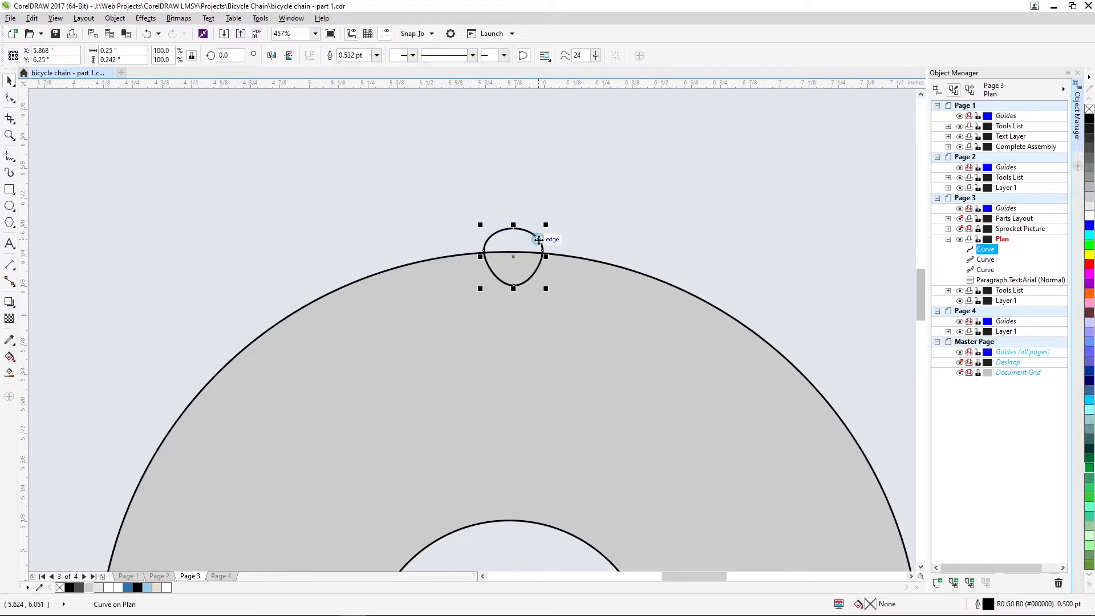
key(Up)
key(Up)
key(Up)
key(Up)
key(Up)
key(Up)
key(Up)
key(Up)
key(Up)
key(Up)
key(Up)
key(Up)
key(Up)
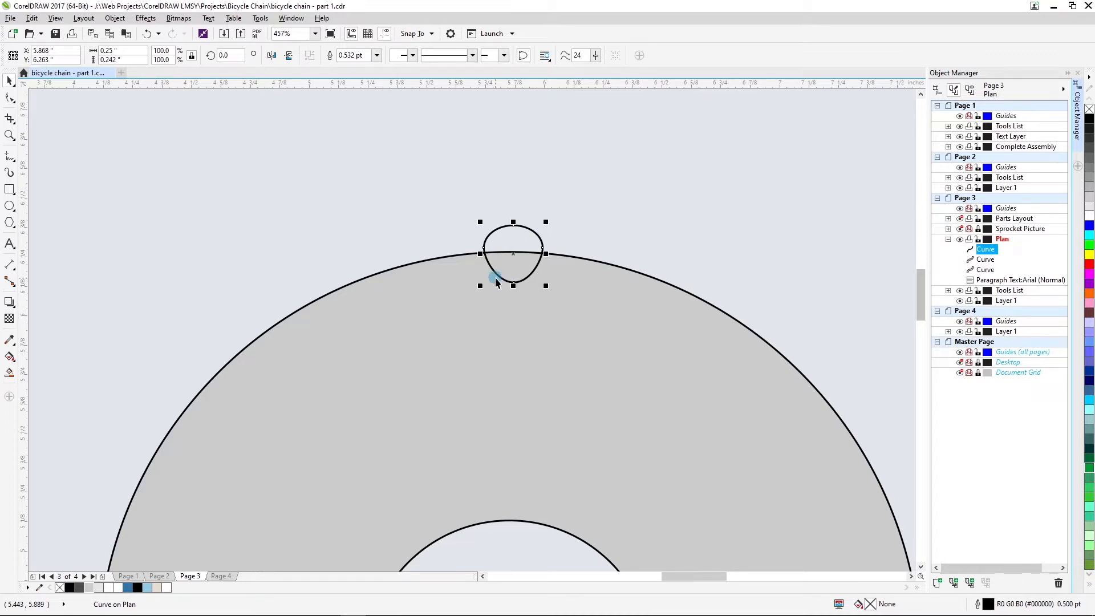
Enlarge the egg-shaped curve proportionally about its center to about 0.311 by 0.302 inches
key(z)
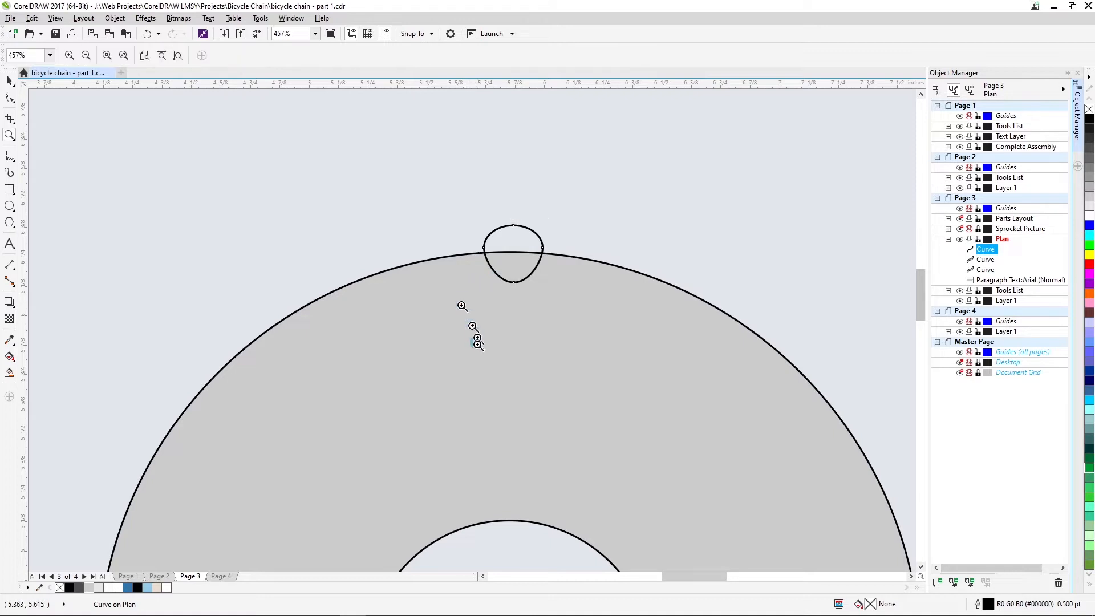
key(shift+F4)
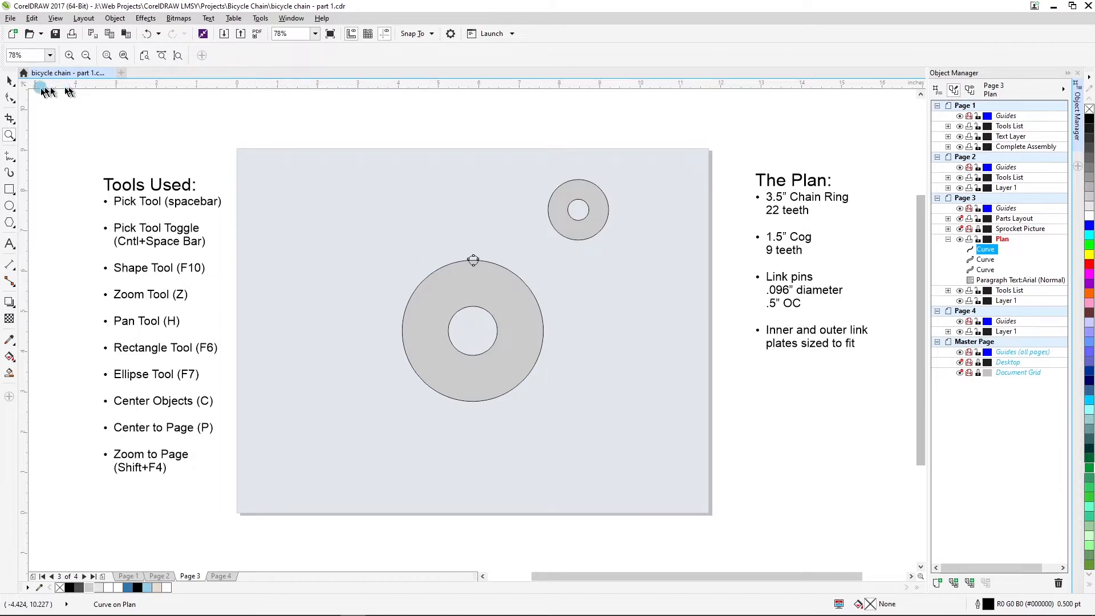
click(10, 81)
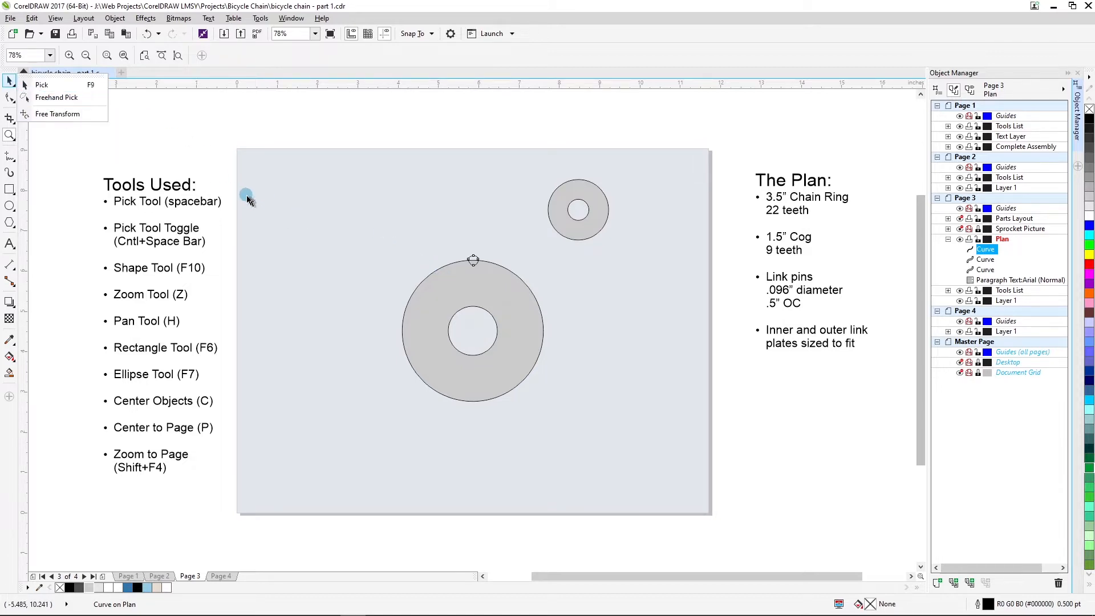
key(z)
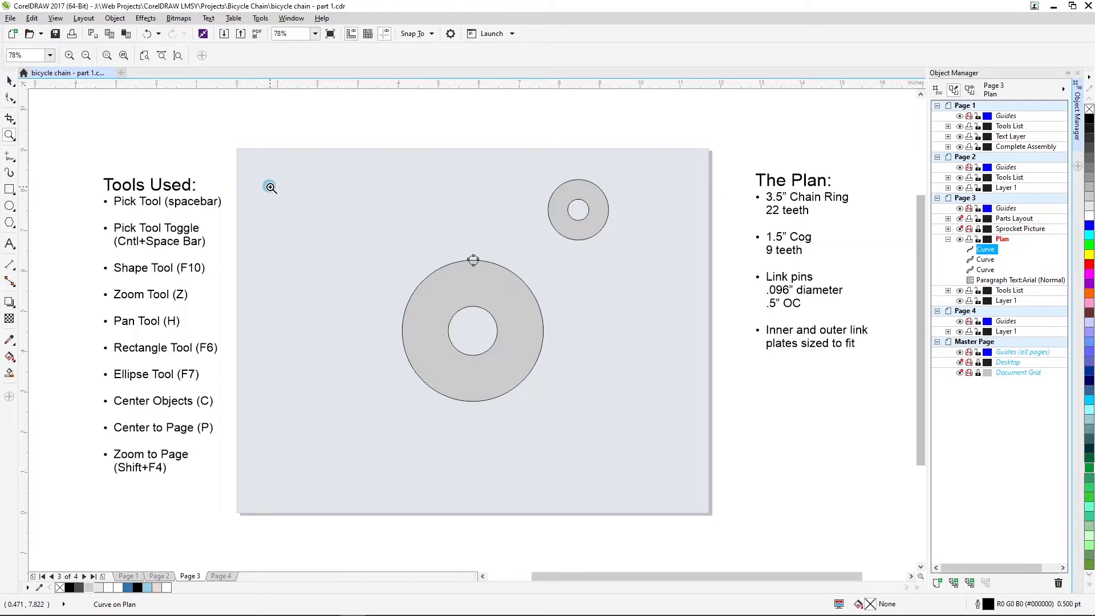
drag(396, 244, 547, 411)
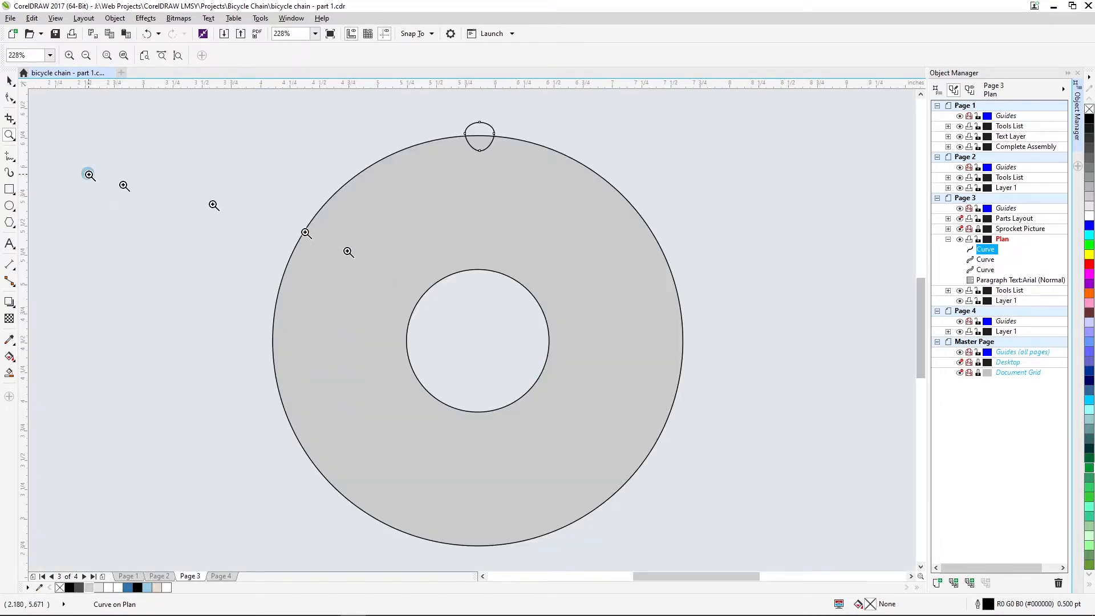
click(9, 80)
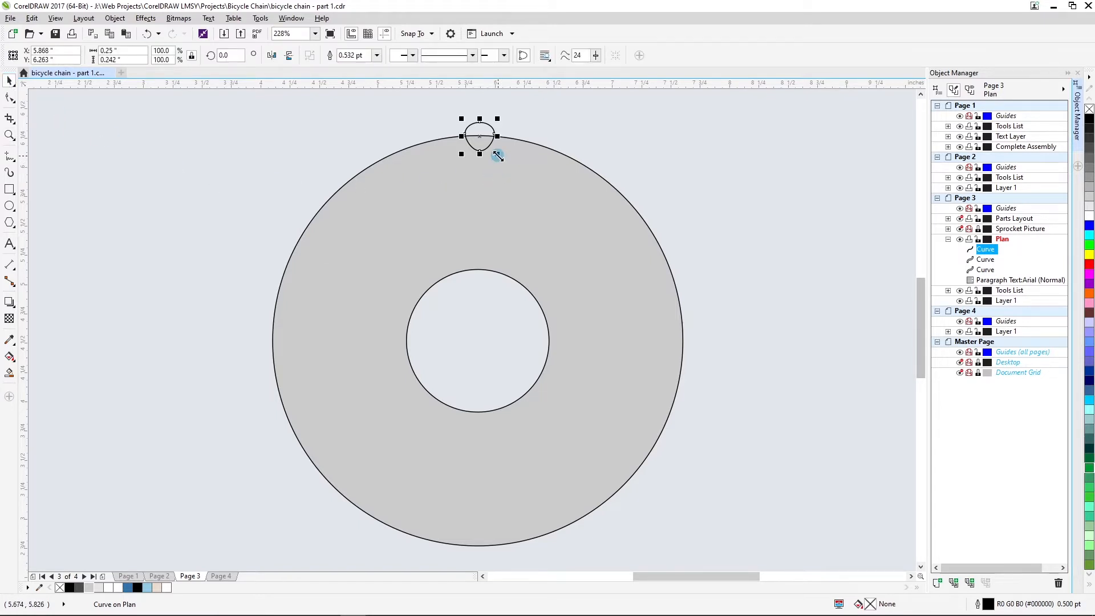
drag(498, 156, 505, 159)
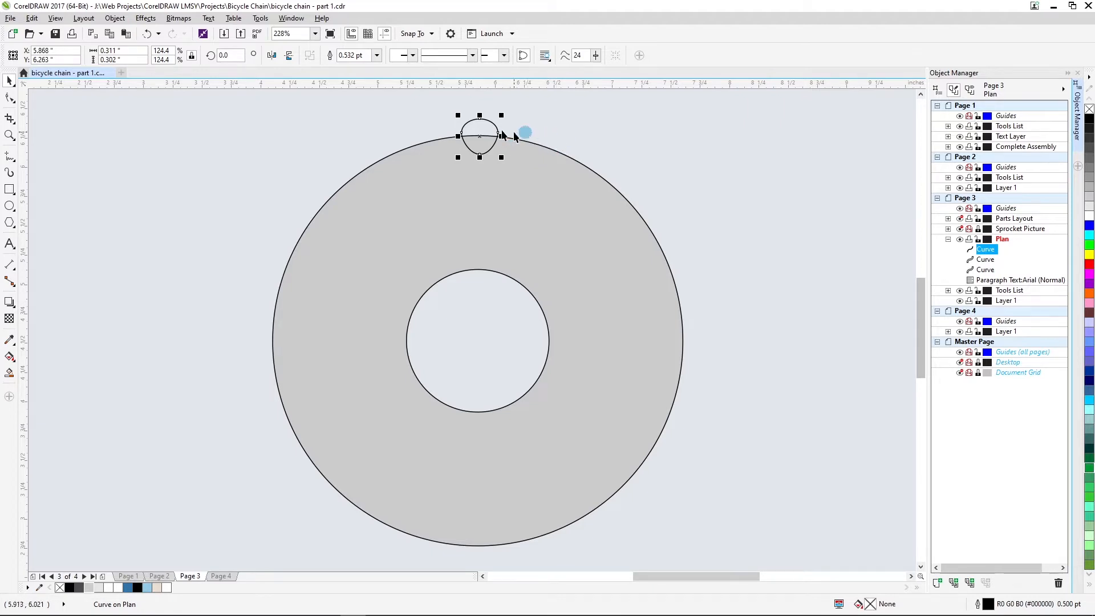
Open the Rotate transformation settings for the egg-shaped curve
click(282, 34)
click(296, 20)
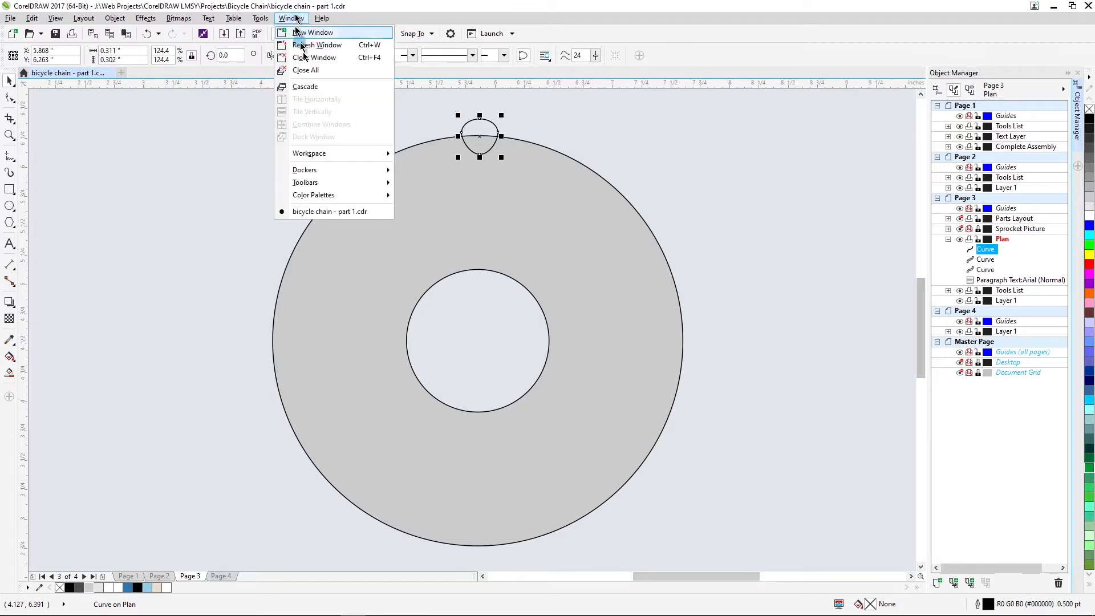
mouse_move(320, 171)
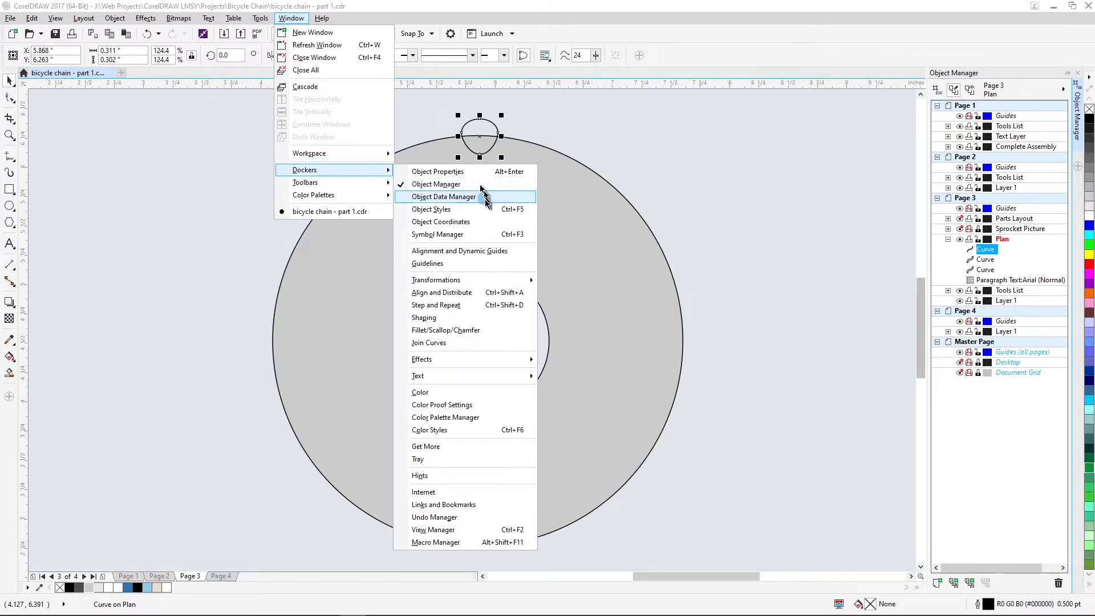
mouse_move(480, 280)
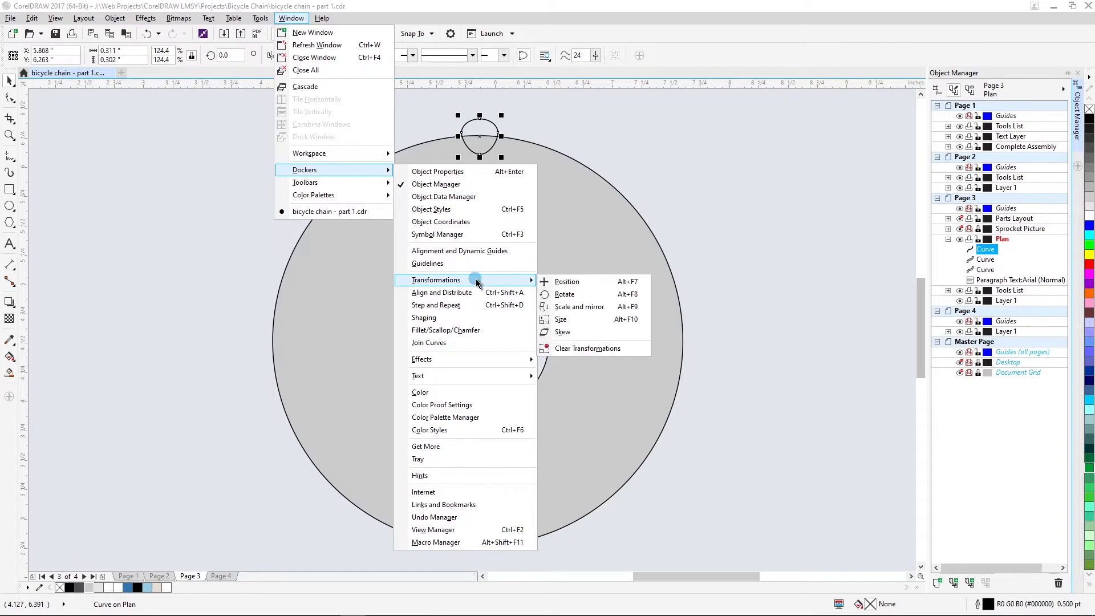
click(577, 295)
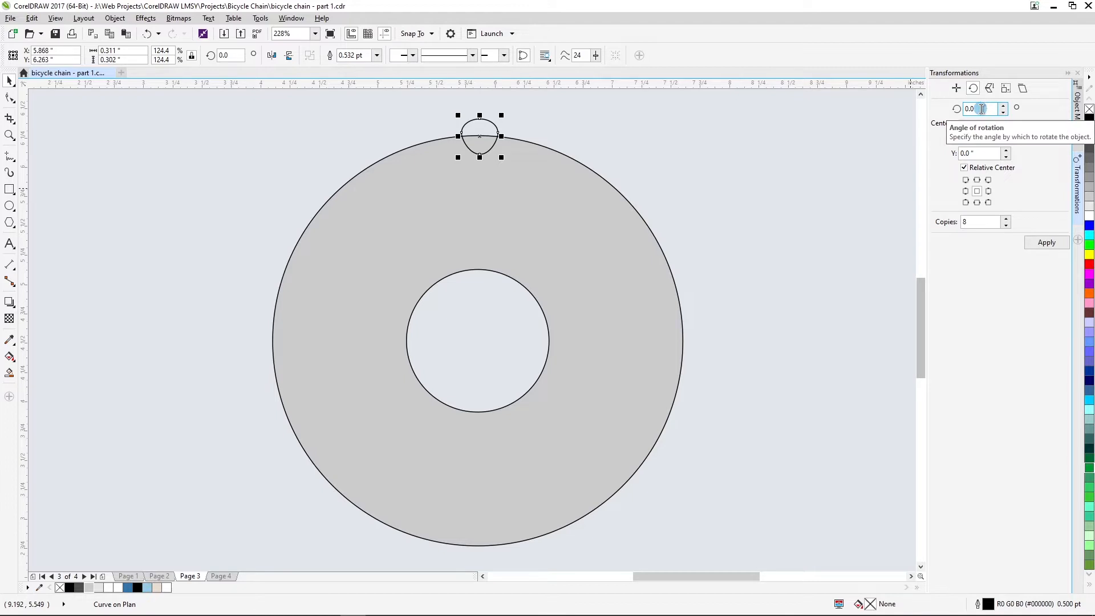
double_click(981, 109)
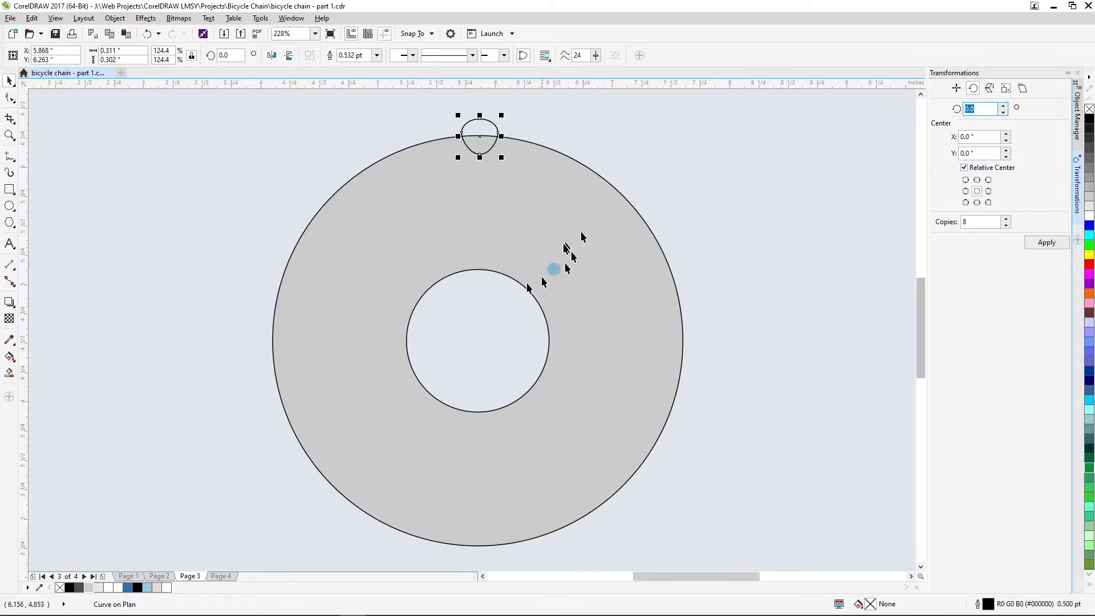
Move the egg-shaped curve's center of rotation onto the center of the large ring
click(479, 126)
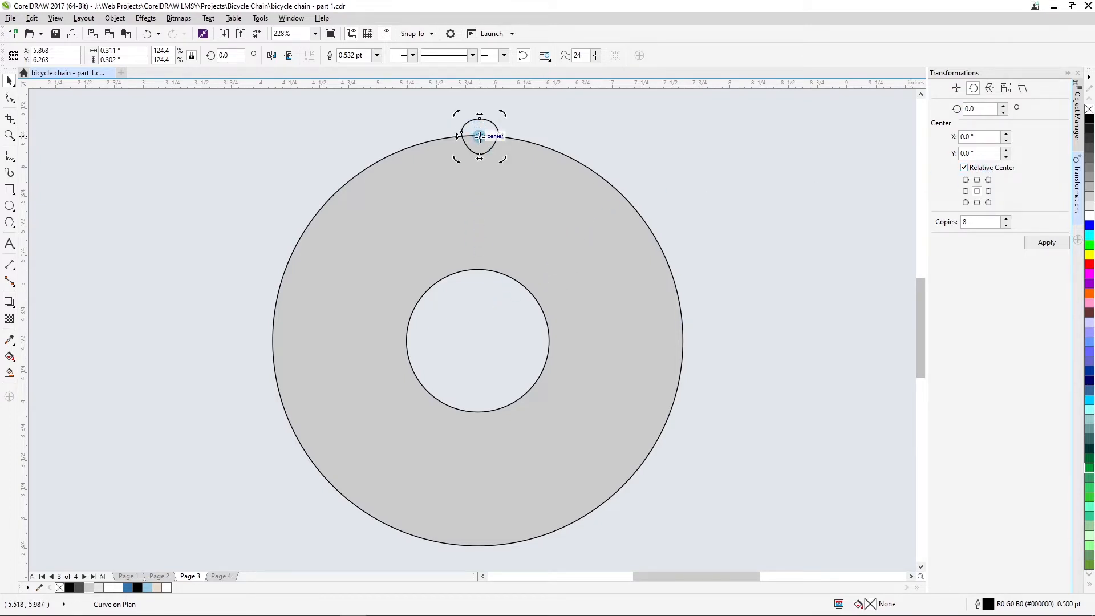
drag(480, 137, 480, 341)
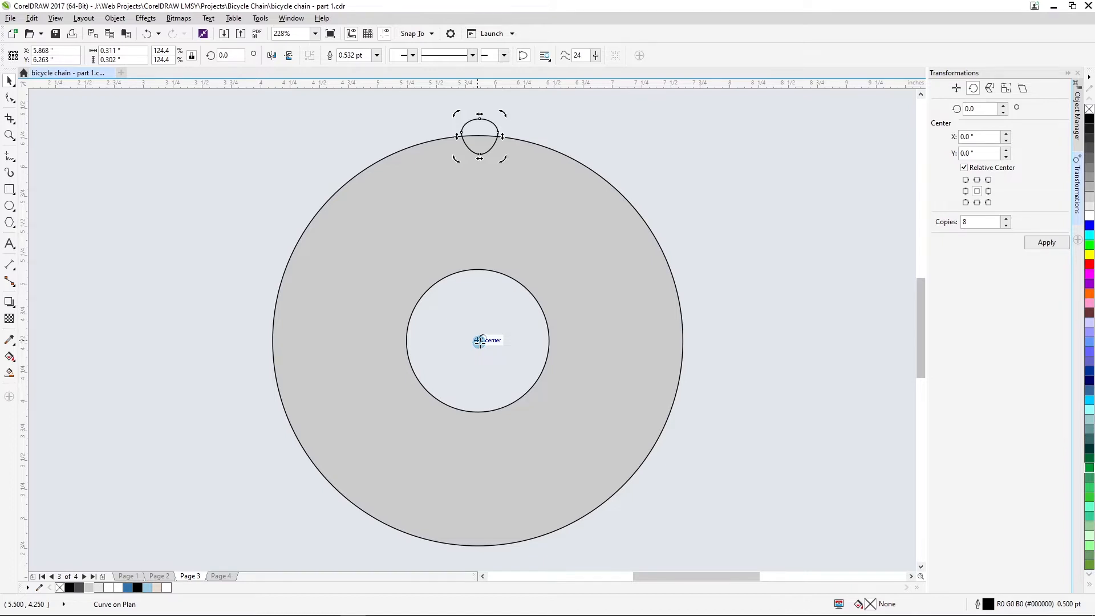
drag(480, 341, 481, 340)
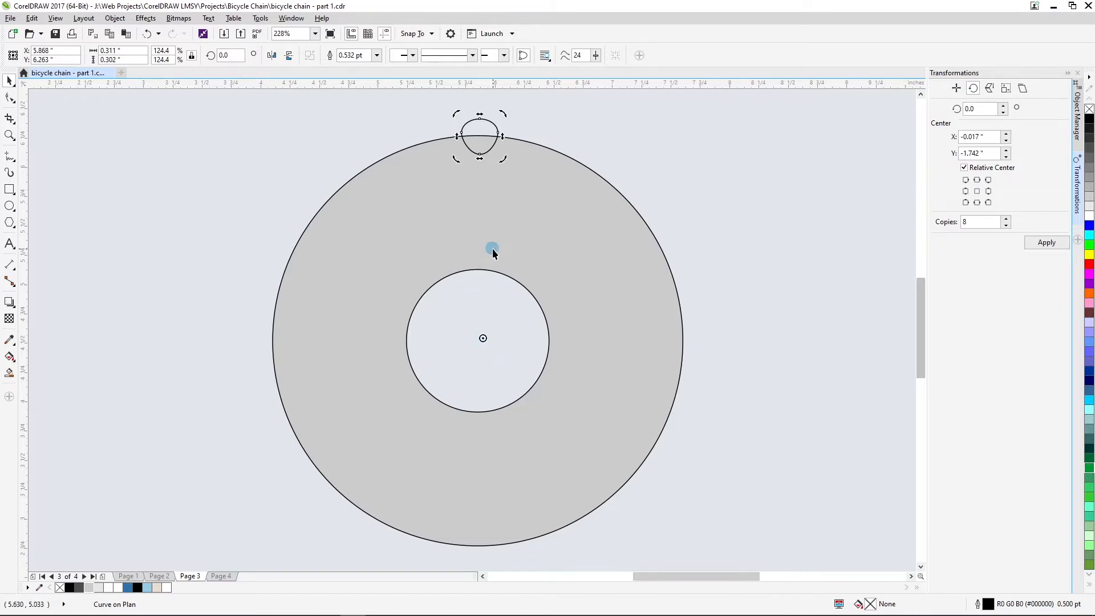
click(476, 127)
click(476, 129)
click(483, 339)
Rotate 21 copies of the egg-shaped curve around the large ring at 16.4 degree intervals
double_click(970, 221)
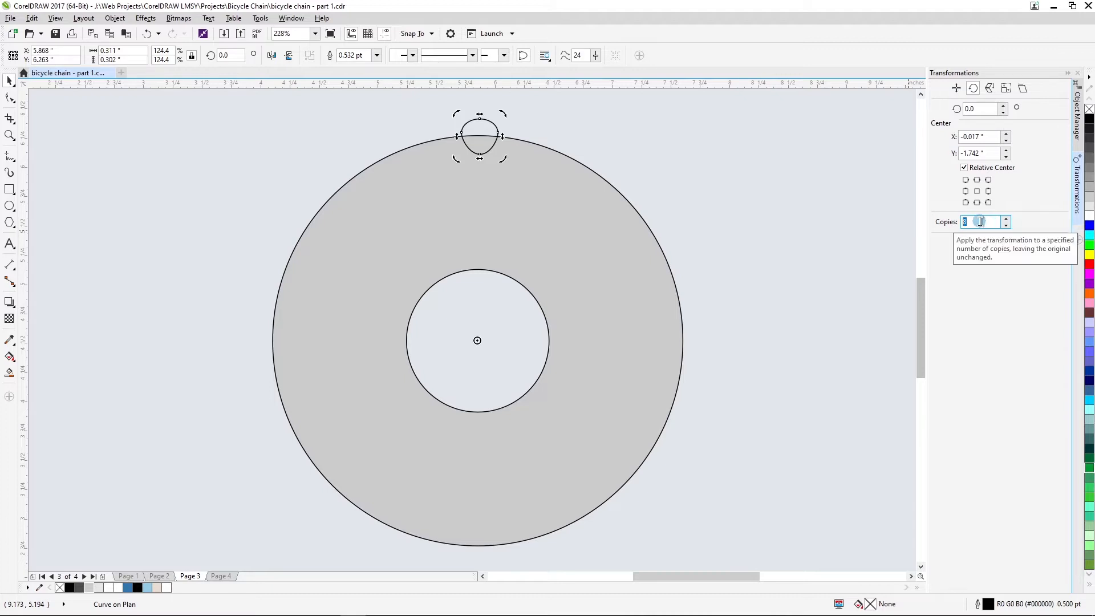
text(21)
double_click(977, 109)
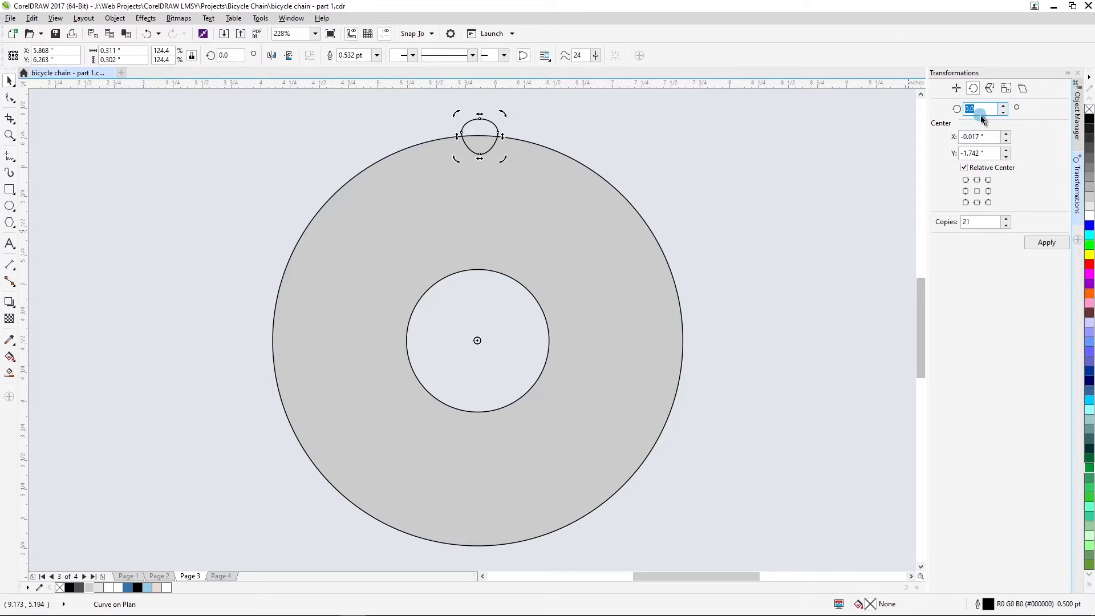
text(36)
click(1046, 243)
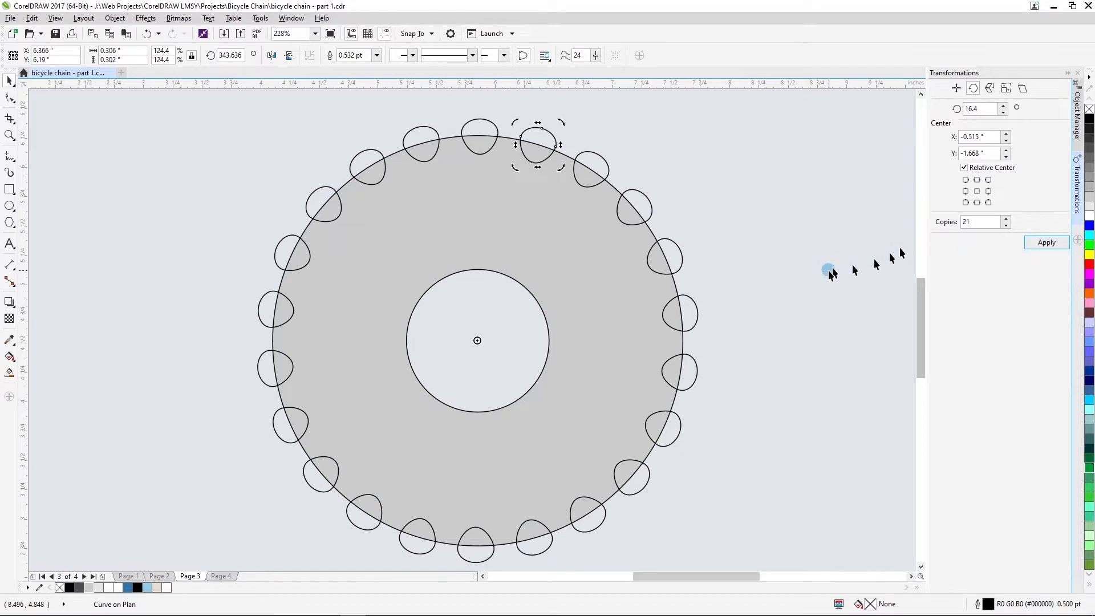
Show the Sprocket Picture layer to compare the tooth gaps with the rotated curves, and hide it again
click(1077, 114)
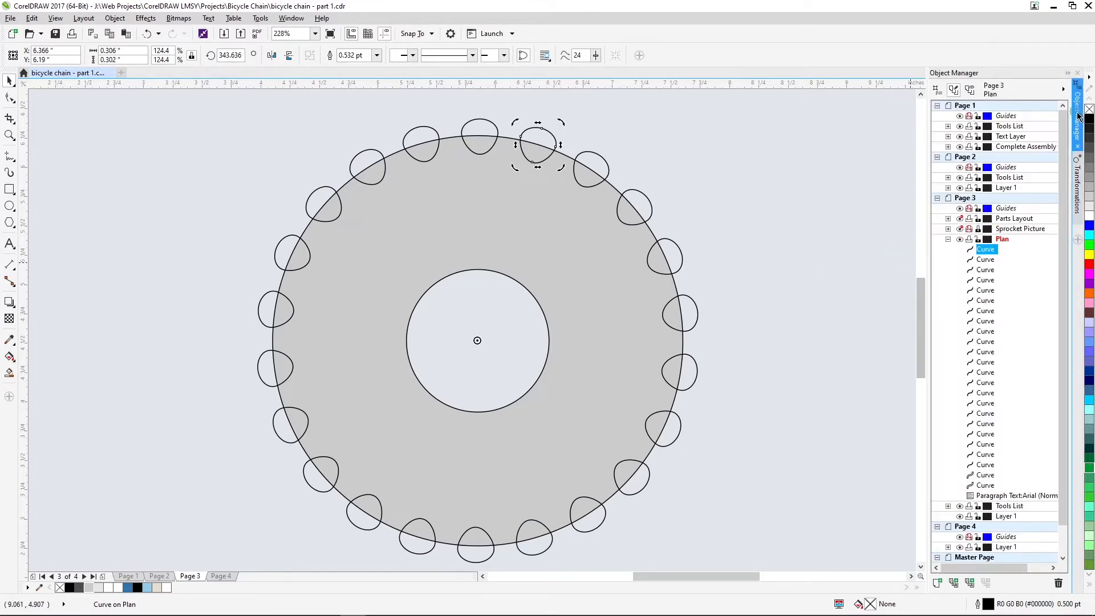
click(960, 231)
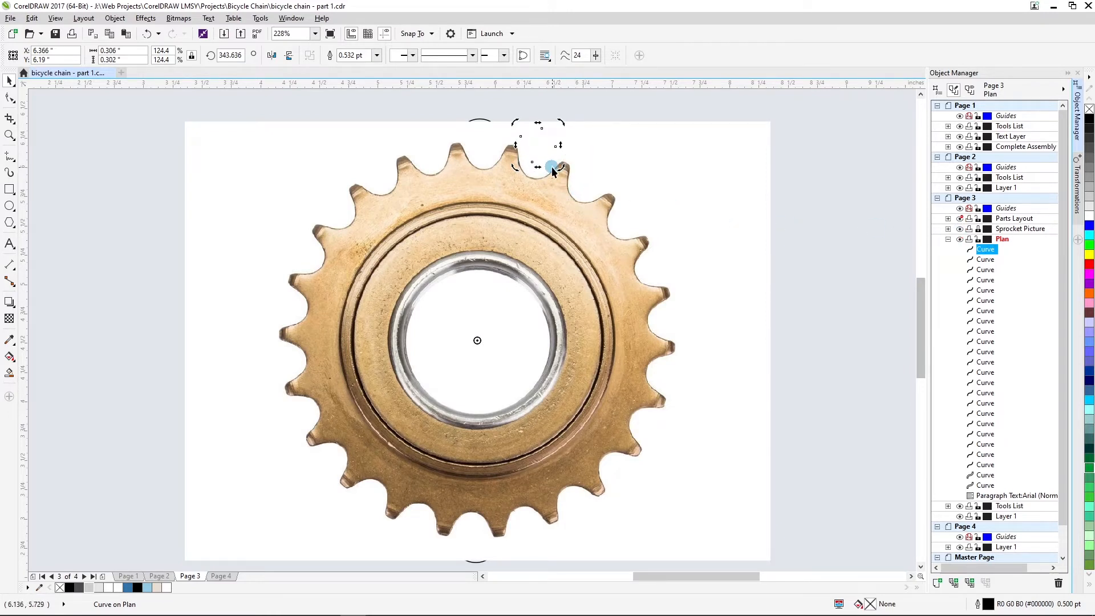
click(960, 229)
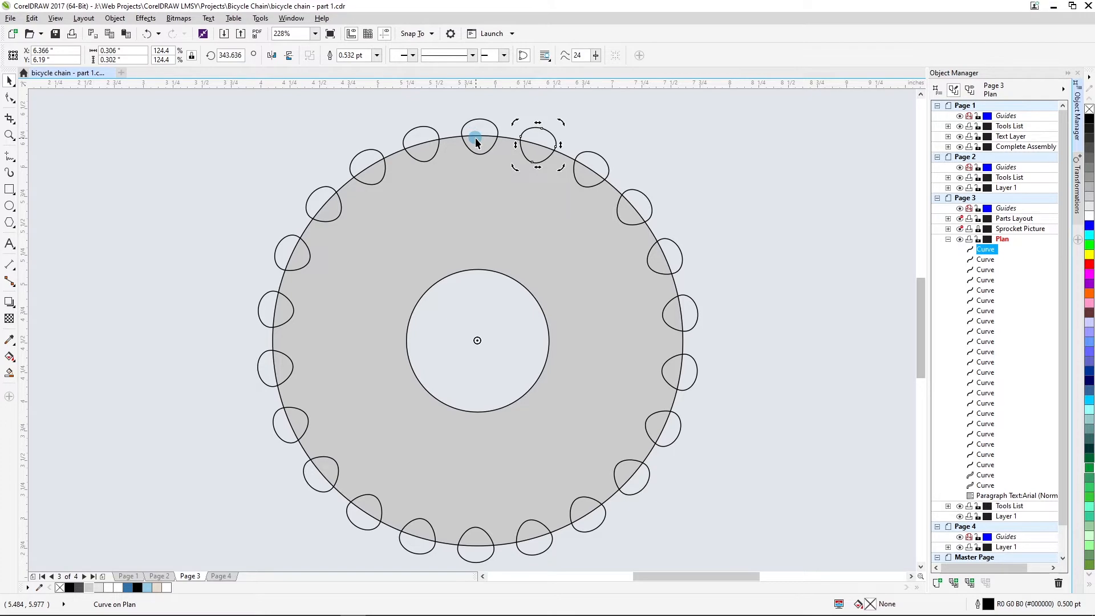
Undo the rotated copies around the ring, leaving only the original egg-shaped curve at the top edge
key(ctrl+z)
key(ctrl+shift+z)
key(ctrl+z)
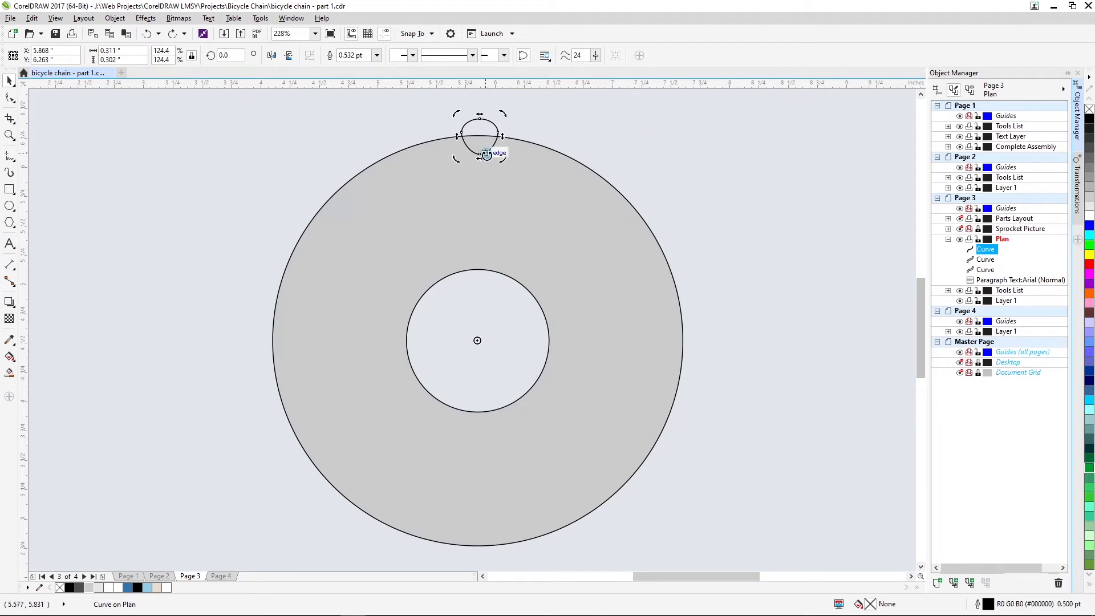
Enlarge the egg-shaped curve about its center to about 0.432 by 0.419 inches and nudge it down 0.007 inches
click(477, 131)
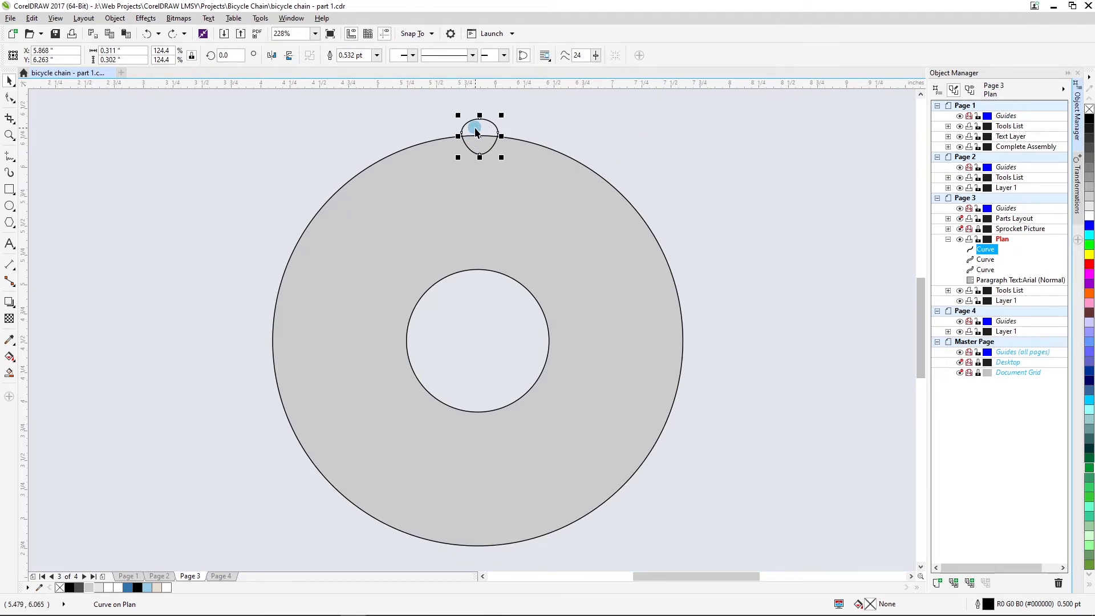
click(476, 129)
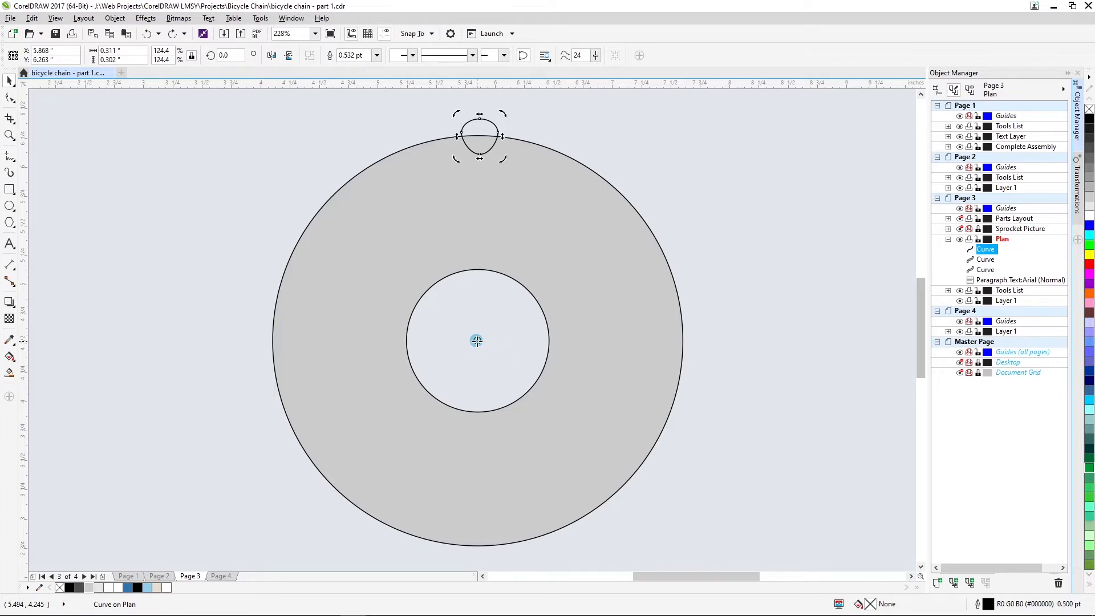
drag(476, 340, 479, 143)
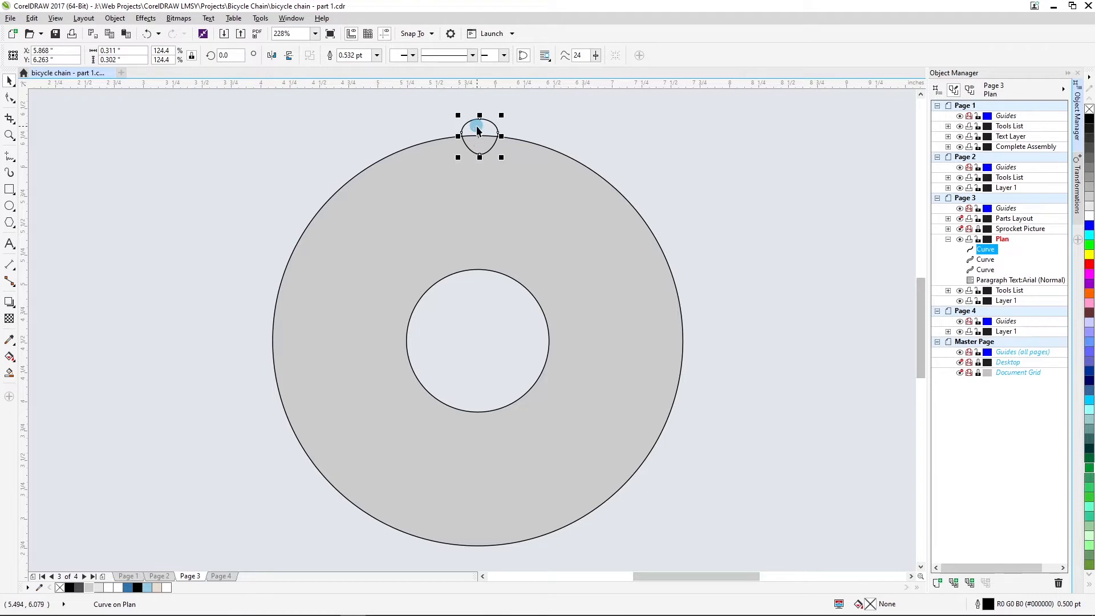
click(479, 125)
drag(503, 157, 510, 164)
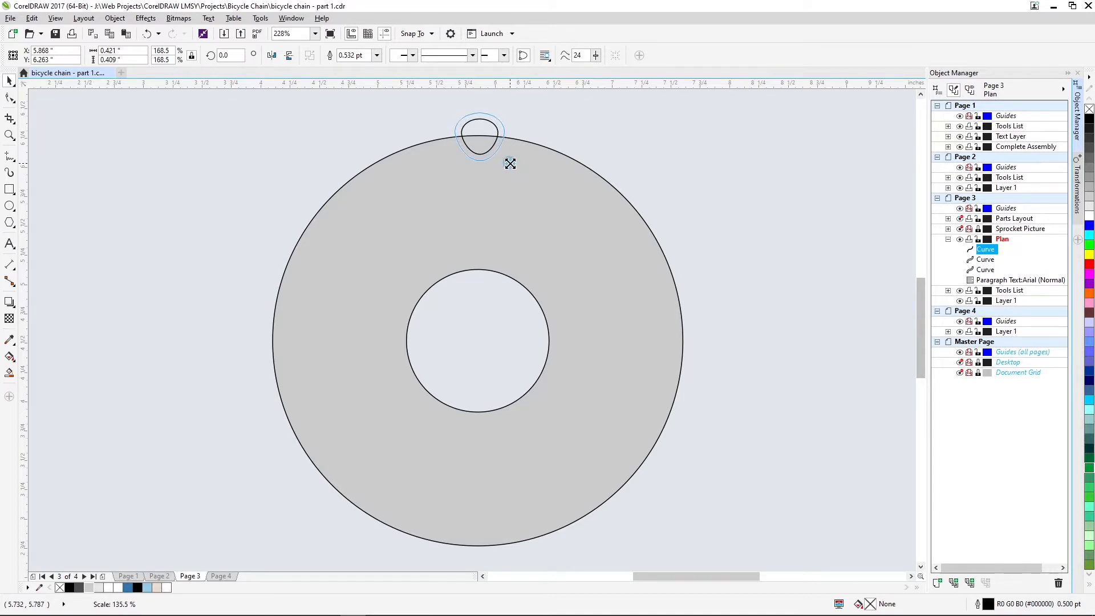
drag(510, 164, 509, 166)
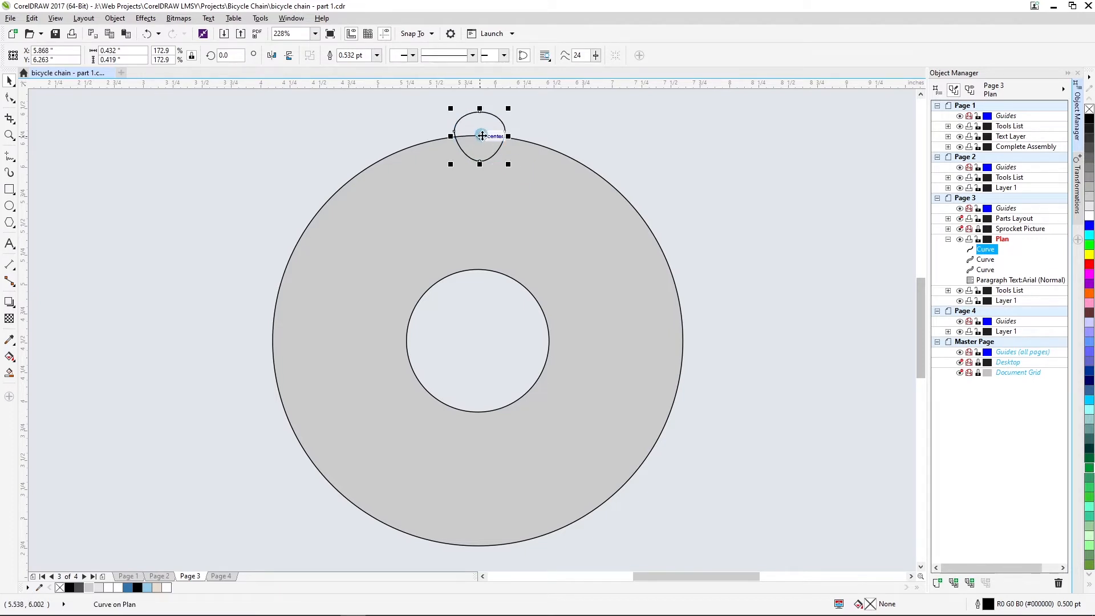
key(Down)
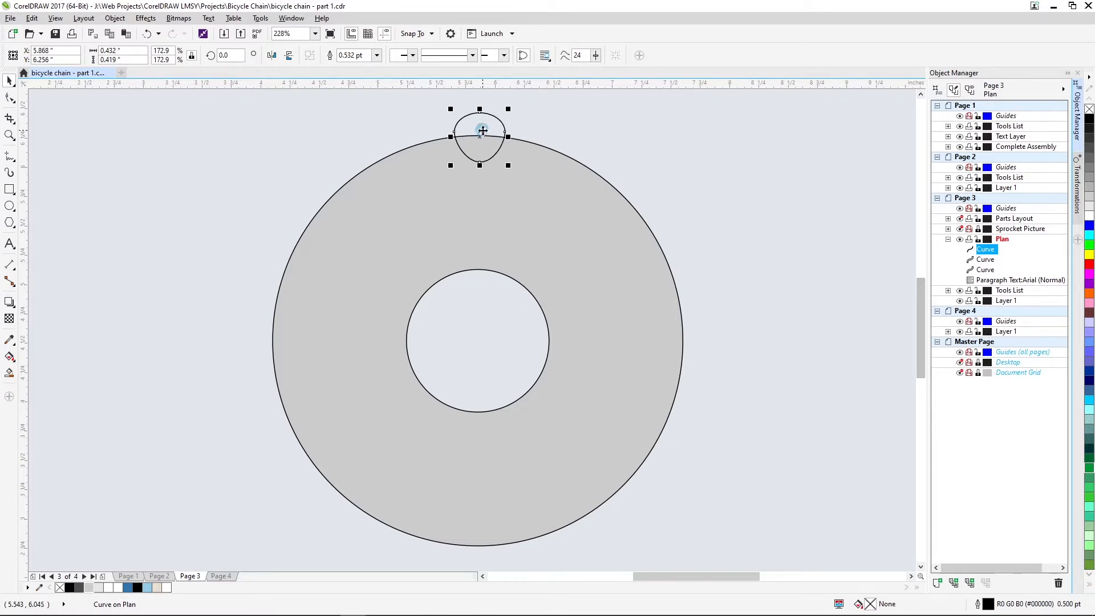
Rotate 21 copies of the enlarged egg-shaped curve around the large ring's center at 16.4 degree intervals
click(485, 127)
mouse_move(478, 147)
mouse_down()
mouse_move(452, 201)
mouse_move(478, 340)
mouse_up()
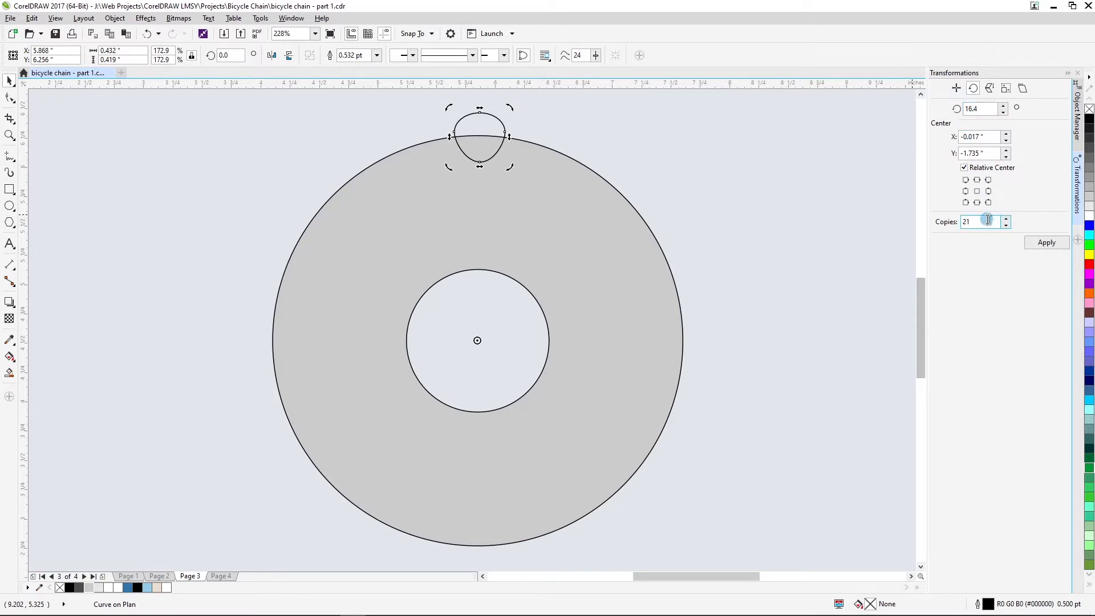
click(966, 180)
click(1044, 252)
click(1048, 243)
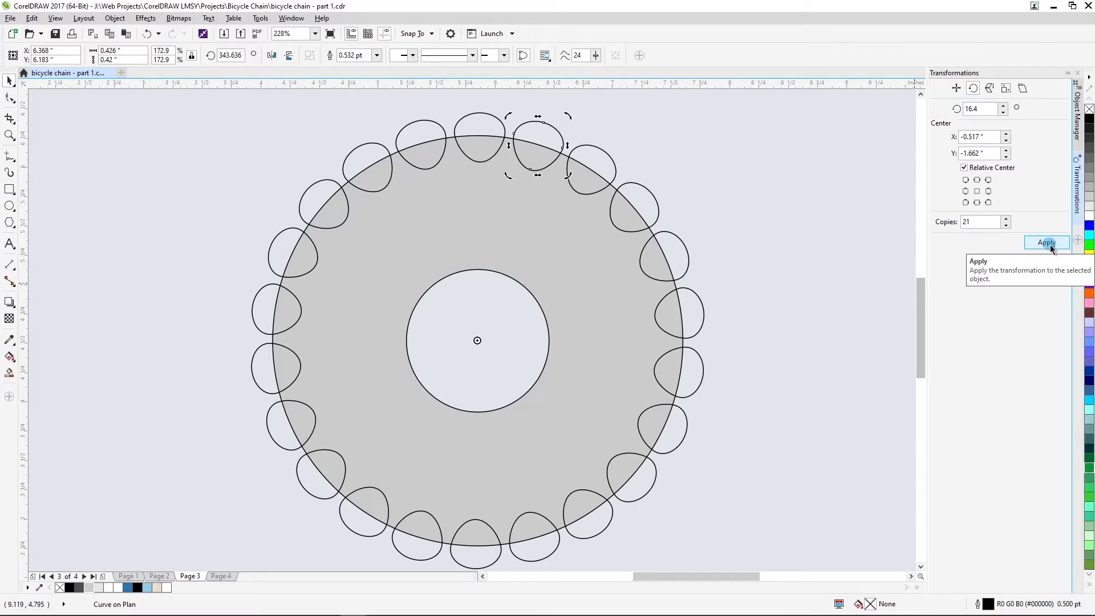
Duplicate the egg-shaped curve at the large ring's top edge and place the duplicate clear of the ring near X 7.869, Y 6.565 inches
click(492, 125)
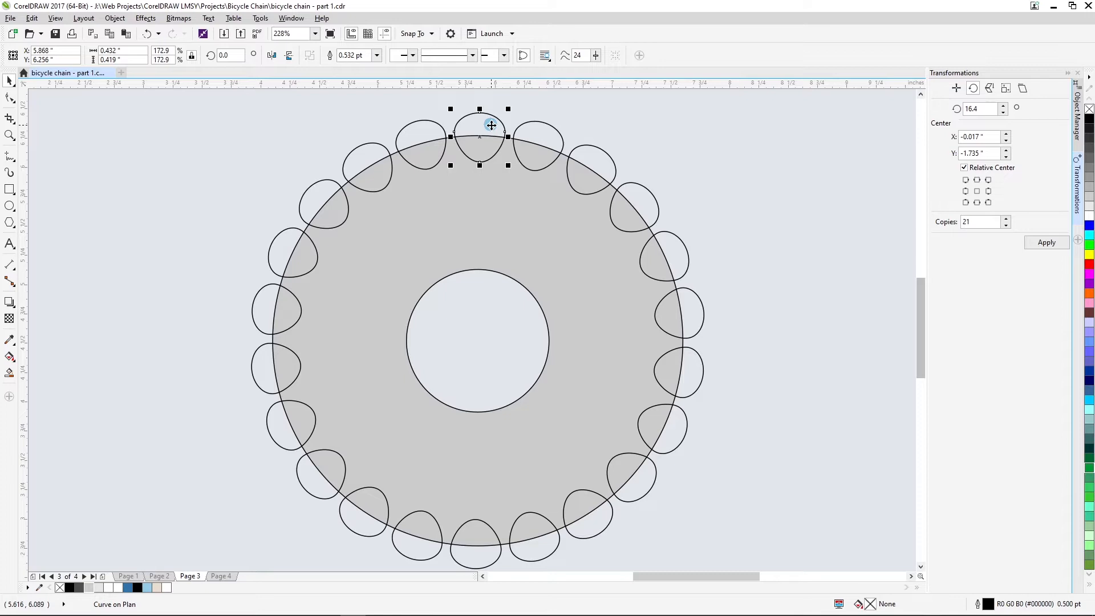
key(ctrl+d)
drag(511, 106, 712, 100)
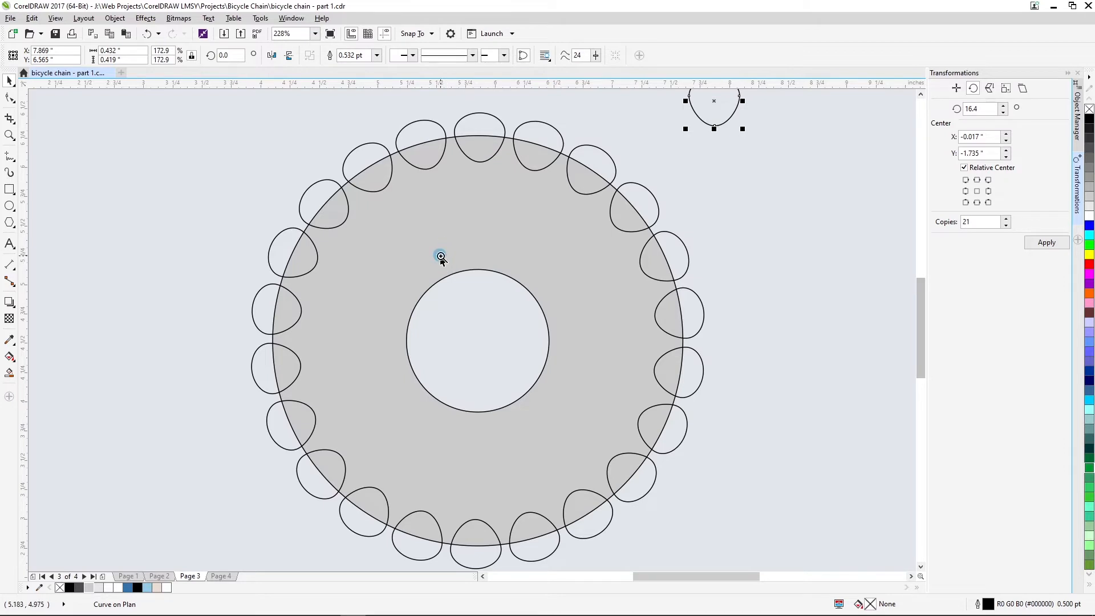
Cut the tooth gaps by subtracting all the rotated egg-shaped curves from the large ring with Back Minus Front
key(z)
key(F4)
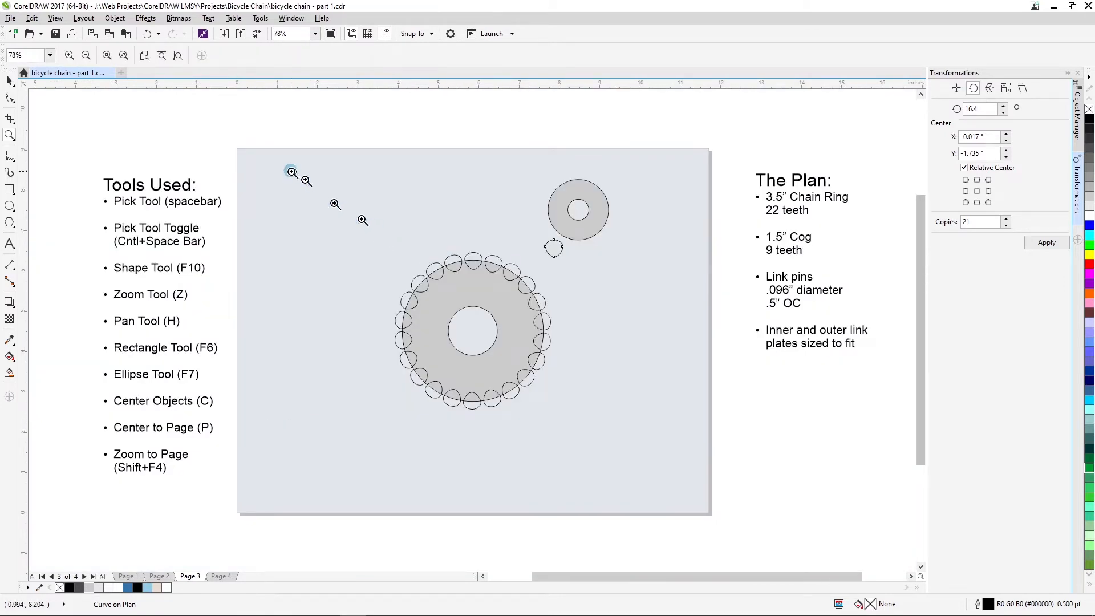
key(space)
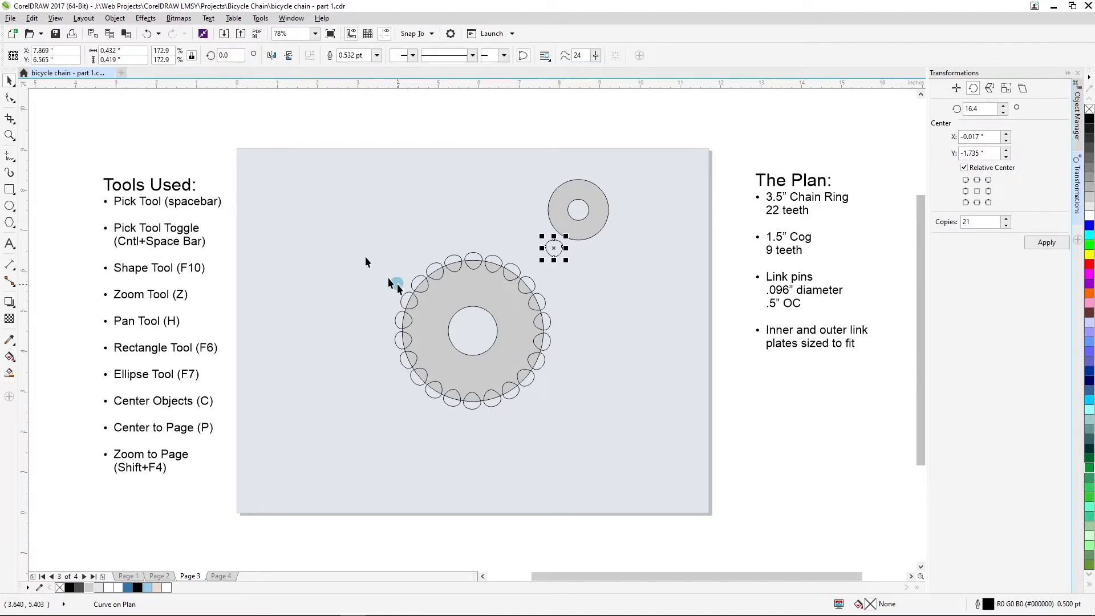
drag(385, 251, 584, 443)
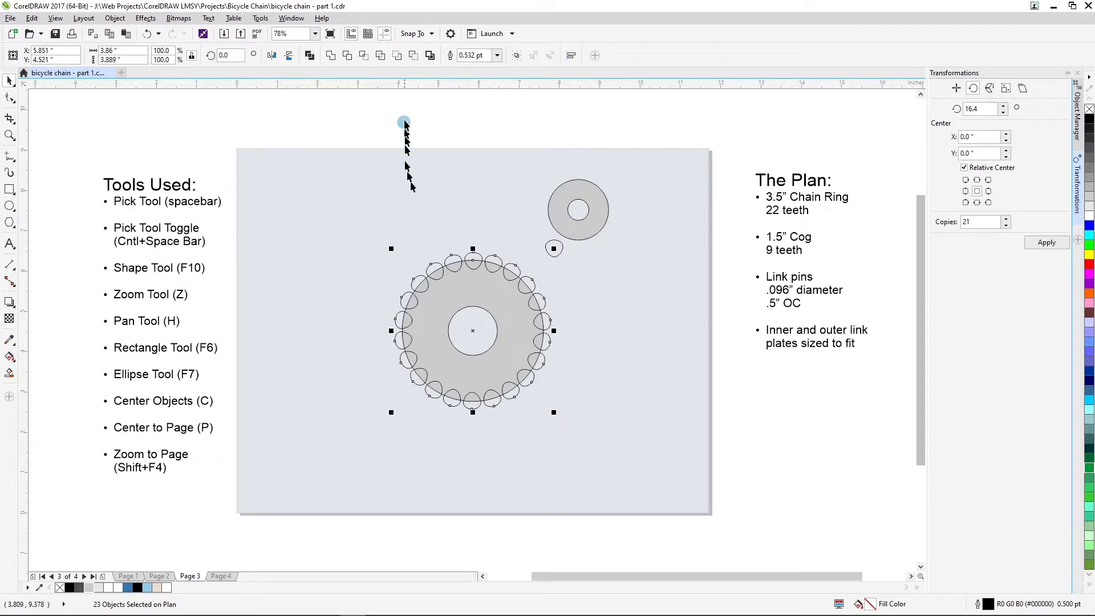
click(412, 56)
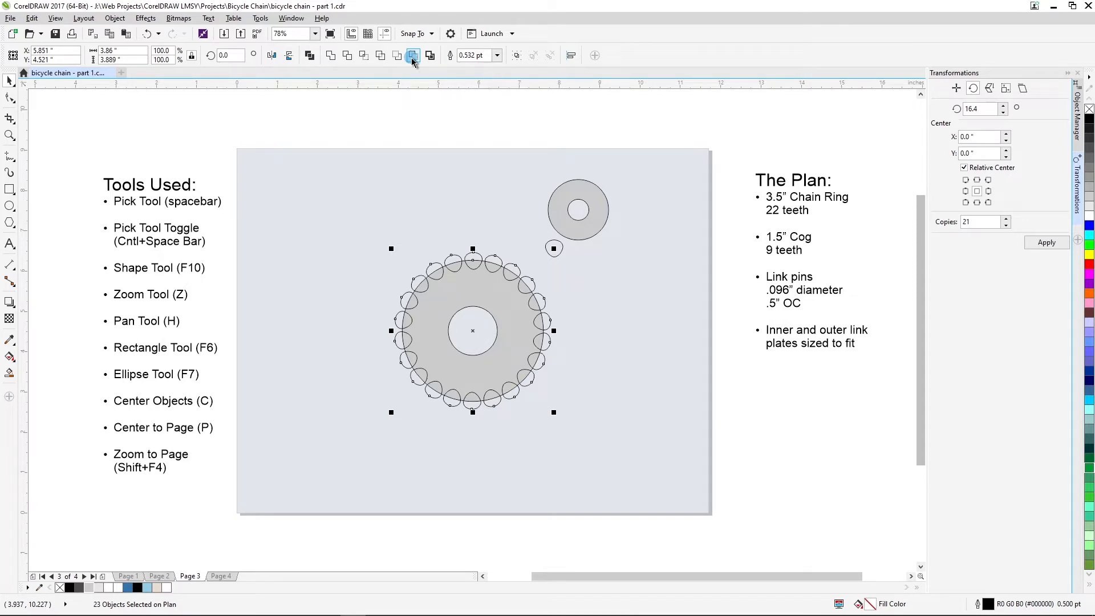
click(458, 201)
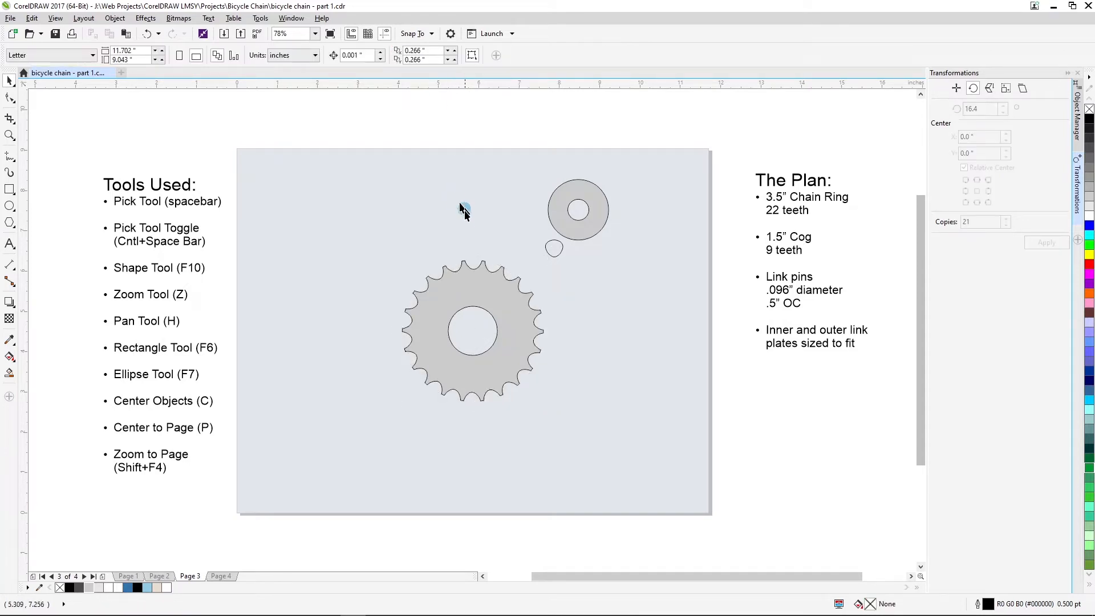
Move the toothed chain ring to the page's upper edge and center the 1.5 inch ring on the page
click(469, 291)
drag(469, 290, 428, 138)
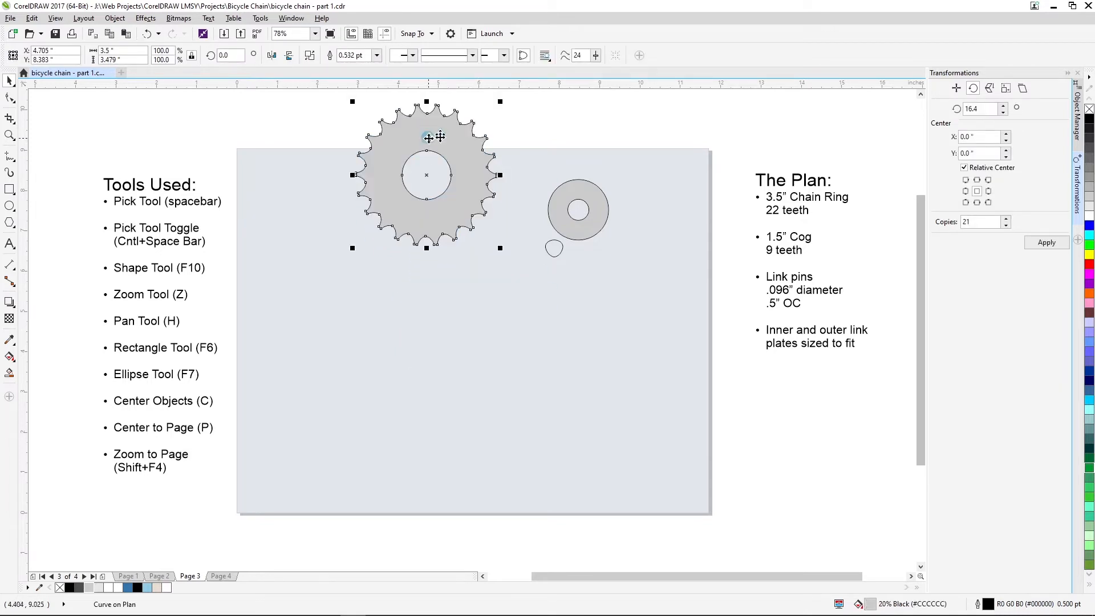
click(563, 196)
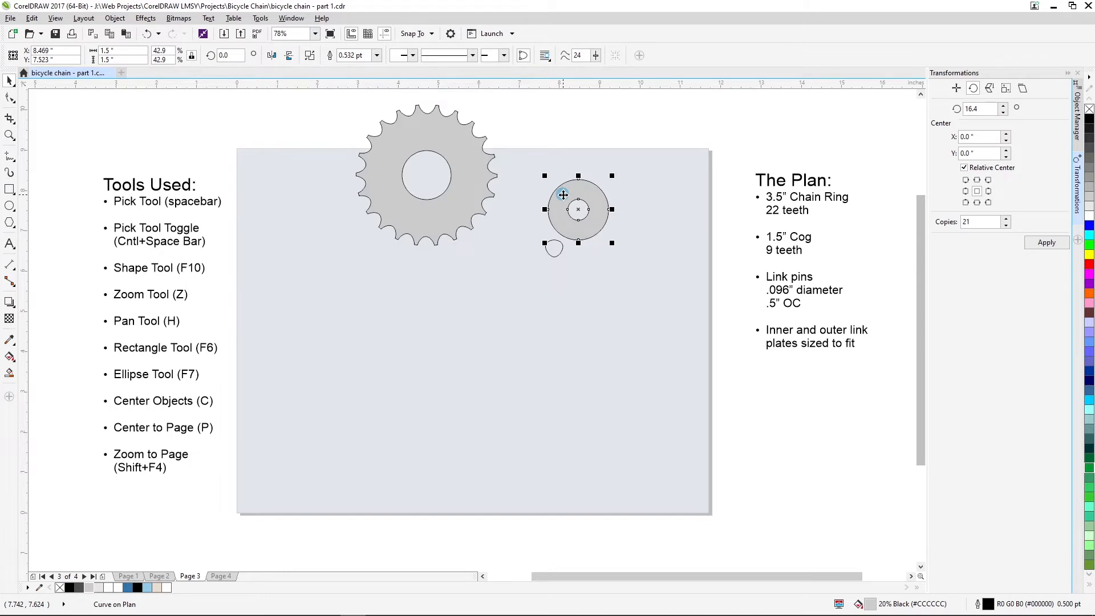
key(p)
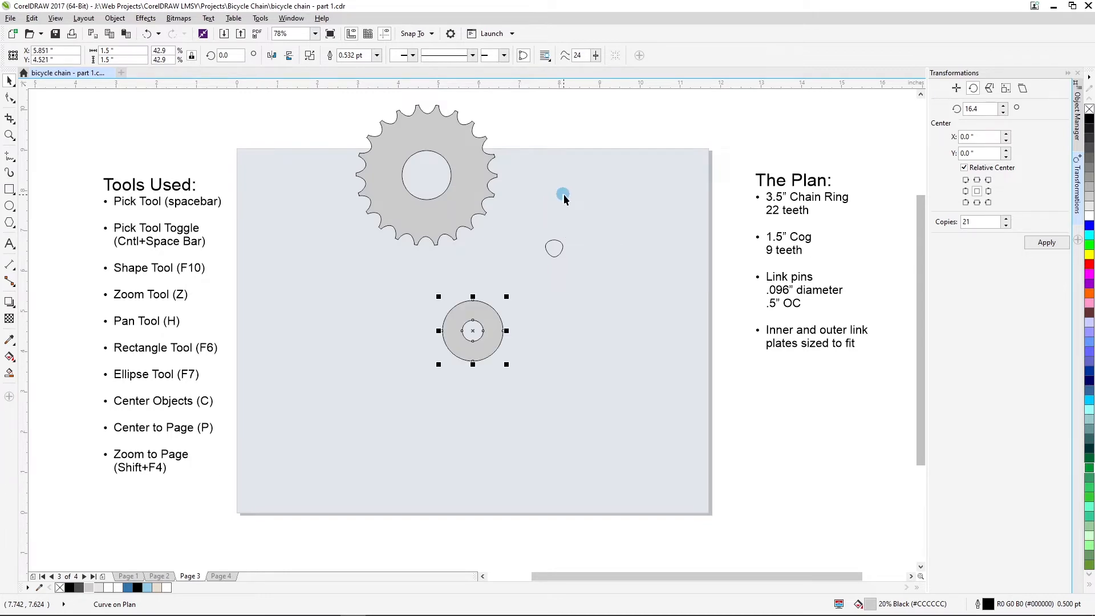
Move the spare egg-shaped curve onto the small ring's top edge, overlapping it at about X 5.822, Y 5.279 inches
drag(558, 249, 478, 289)
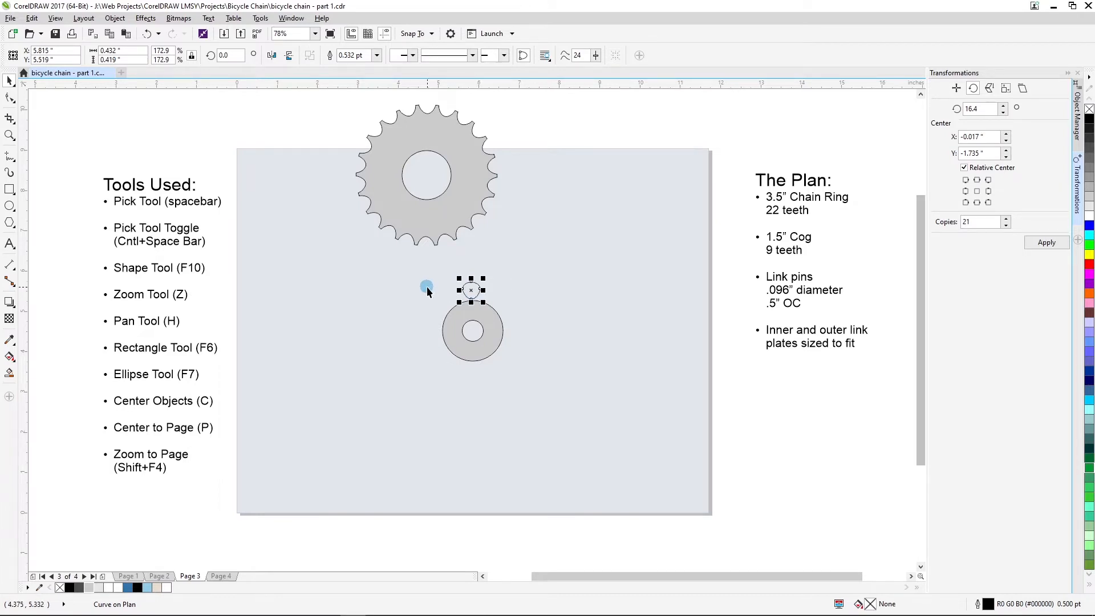
key(z)
drag(436, 288, 513, 383)
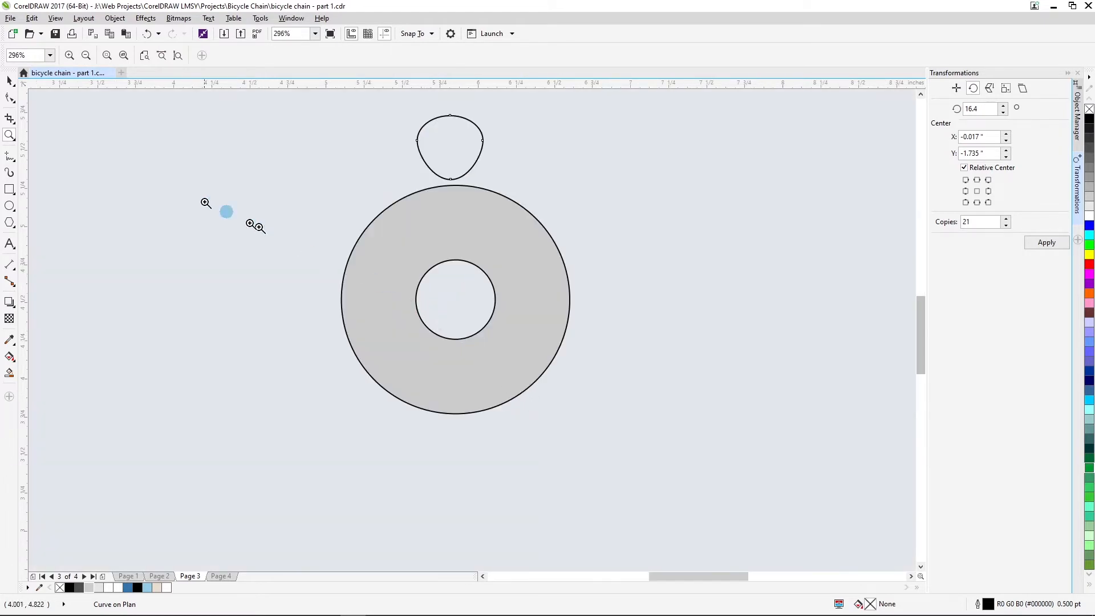
click(16, 85)
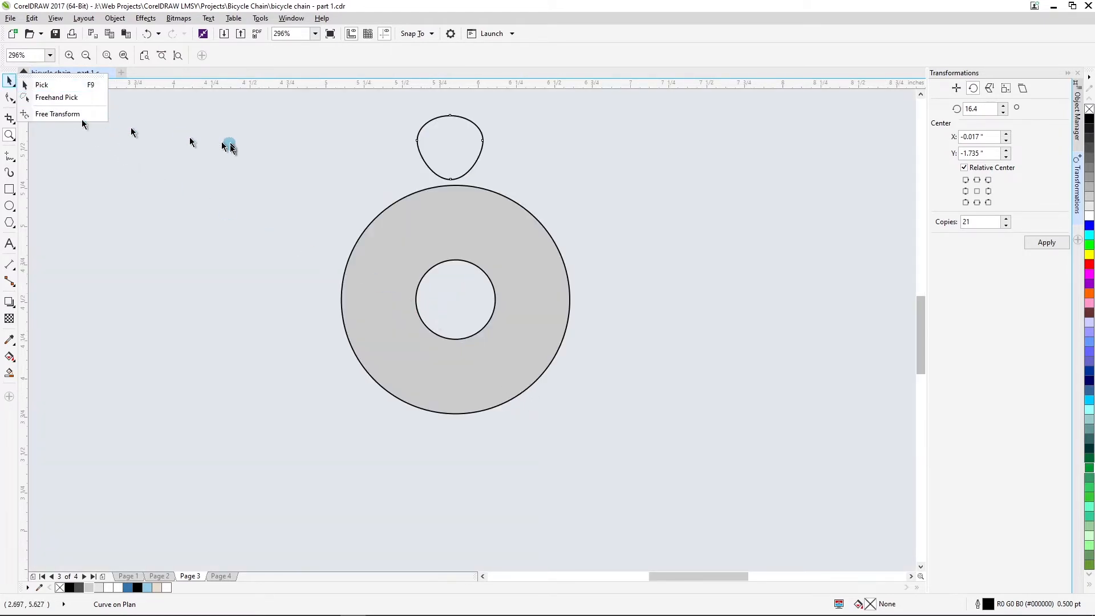
click(442, 150)
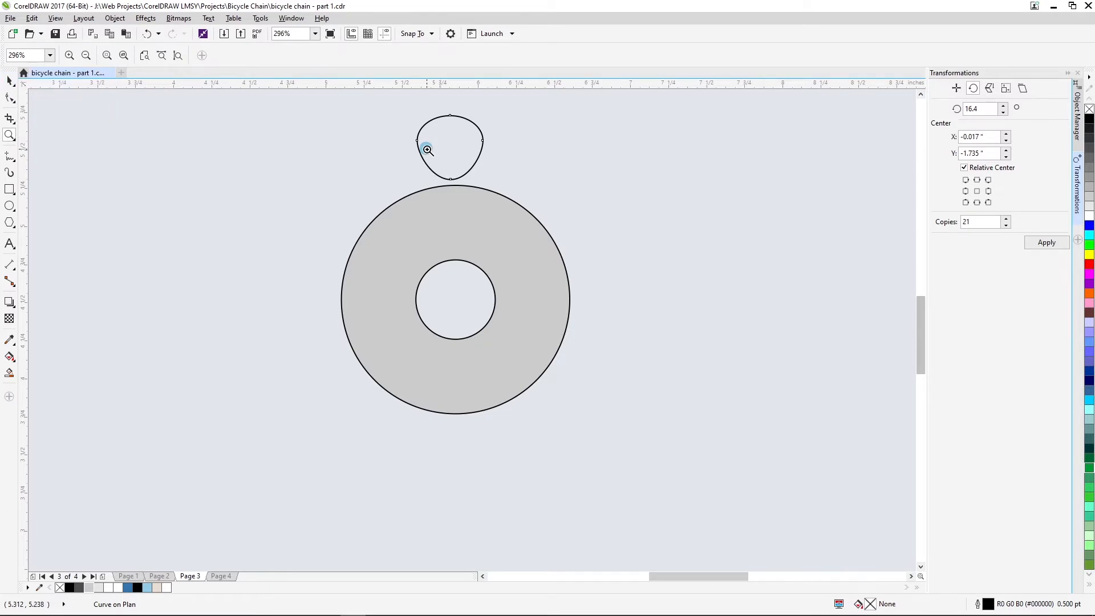
key(space)
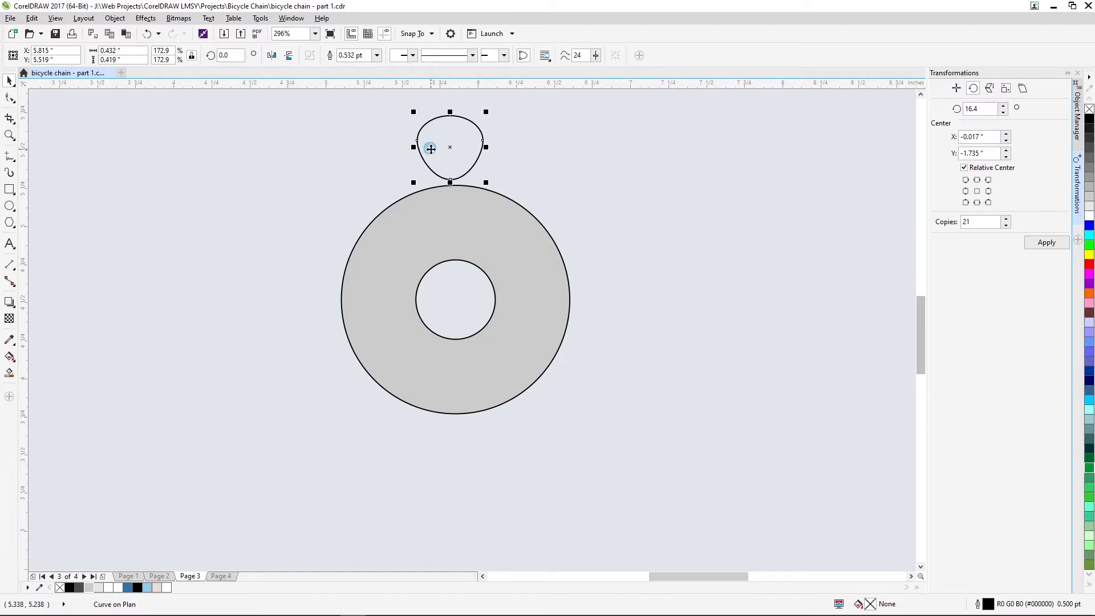
drag(433, 147, 442, 178)
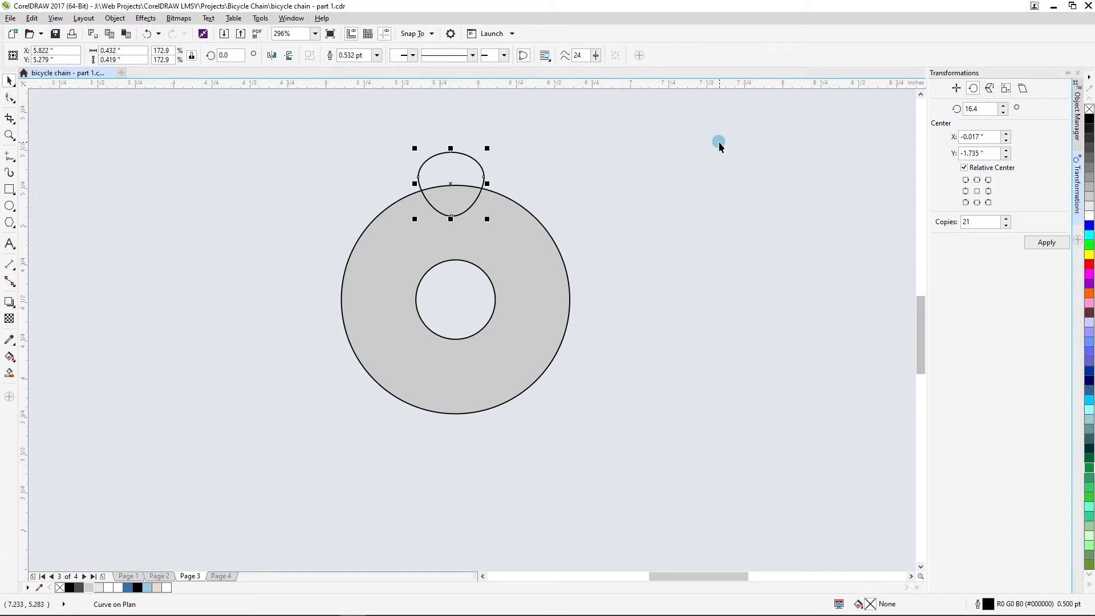
Add a vertical guideline through the small ring's center at X 5.851 inches and center the egg-shaped curve on it
click(1079, 114)
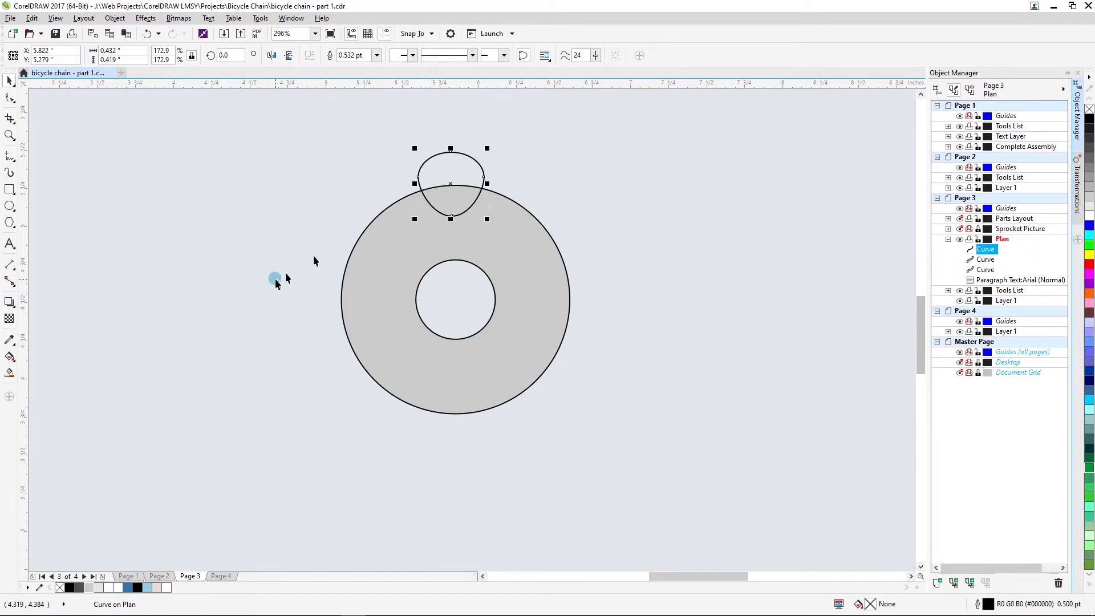
drag(24, 251, 459, 270)
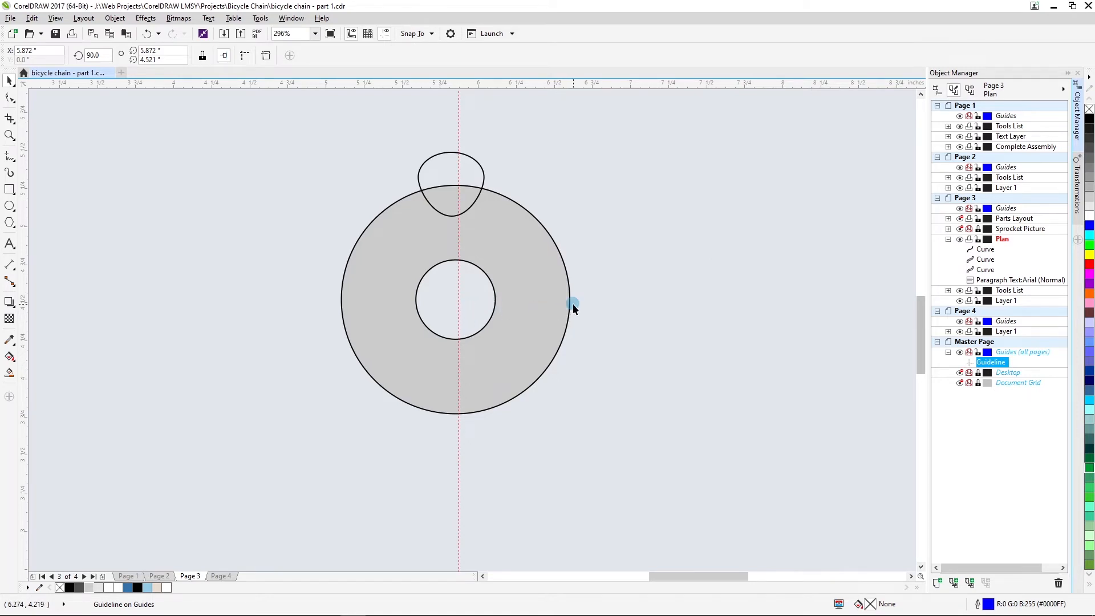
key(Left)
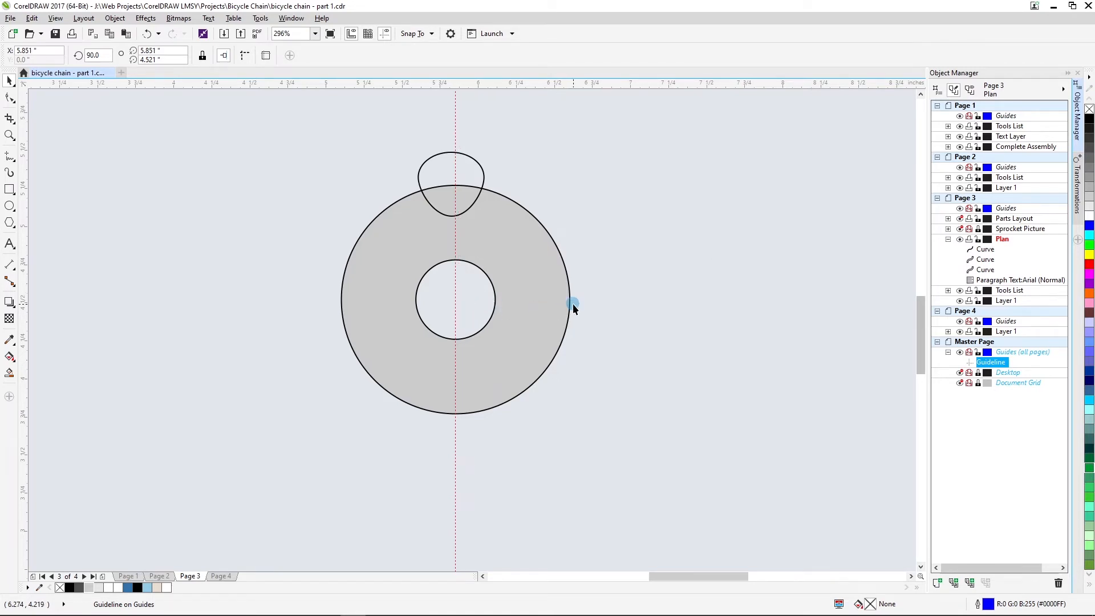
click(440, 165)
drag(440, 165, 462, 187)
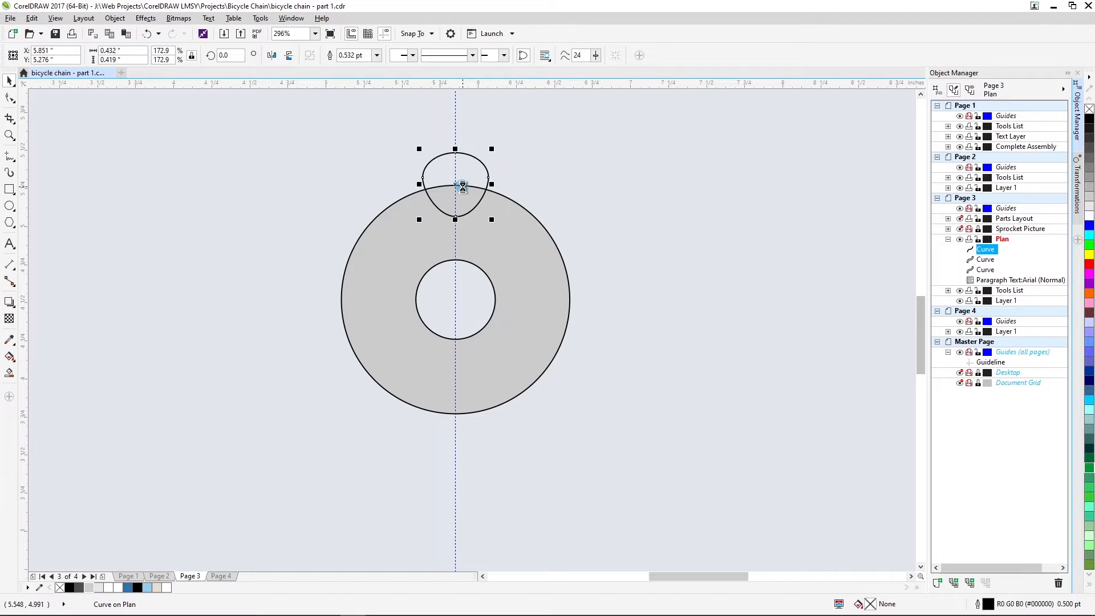
Set the rotate transformation to 8 copies at an angle of 360/9 degrees
click(1079, 195)
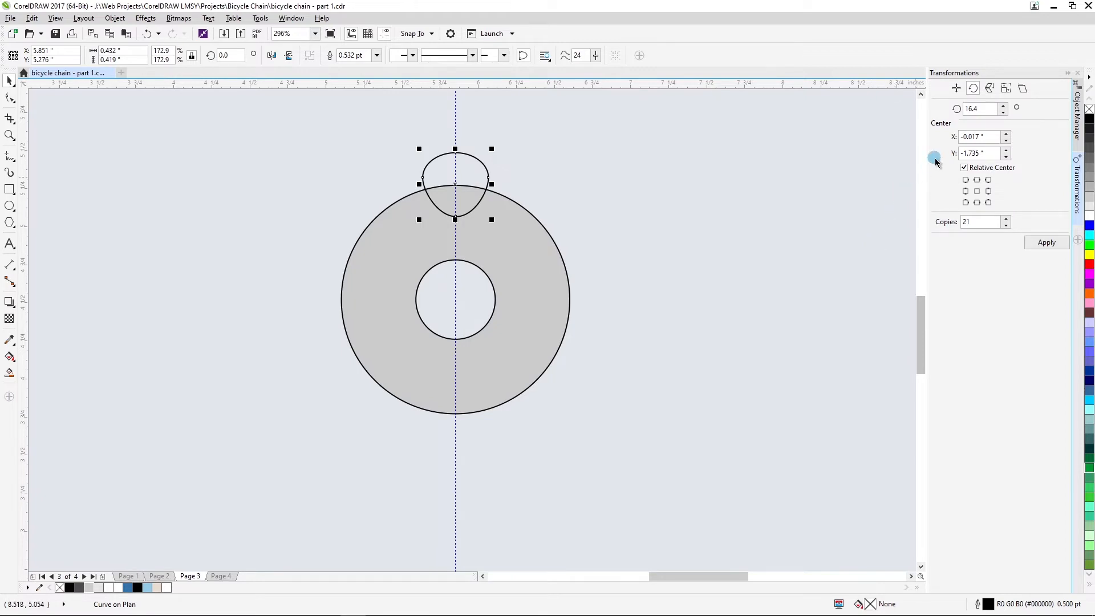
click(975, 222)
drag(975, 222, 929, 218)
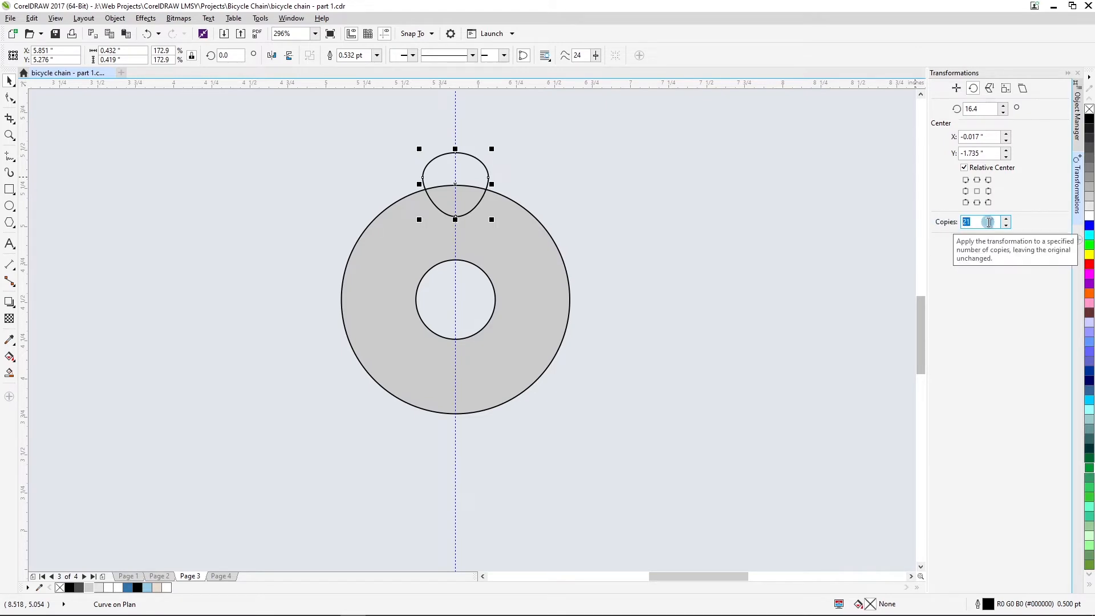
text(8)
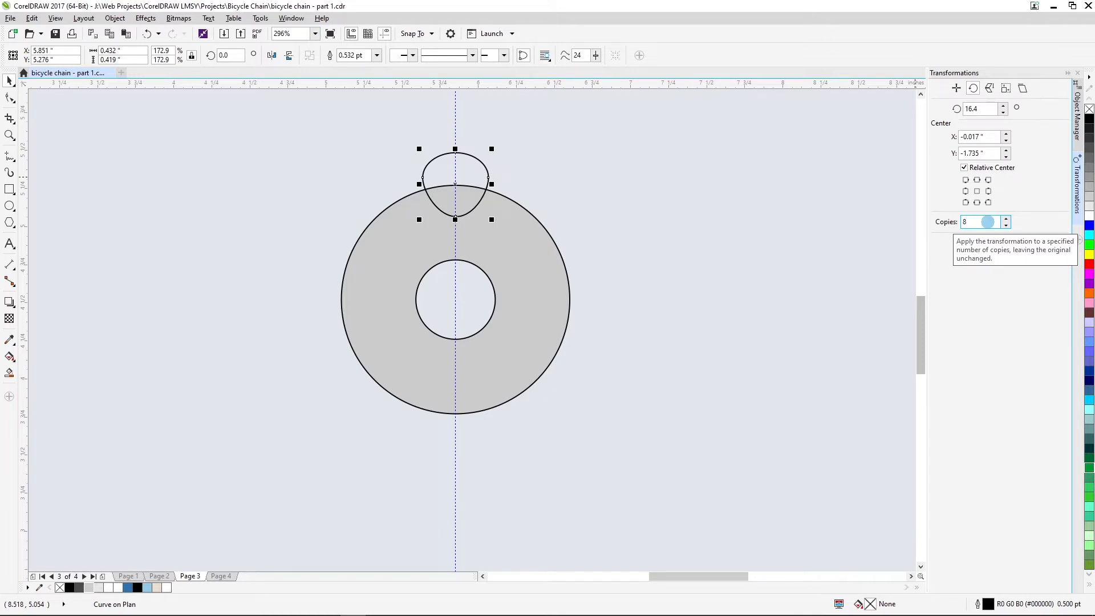
click(984, 109)
drag(984, 109, 936, 110)
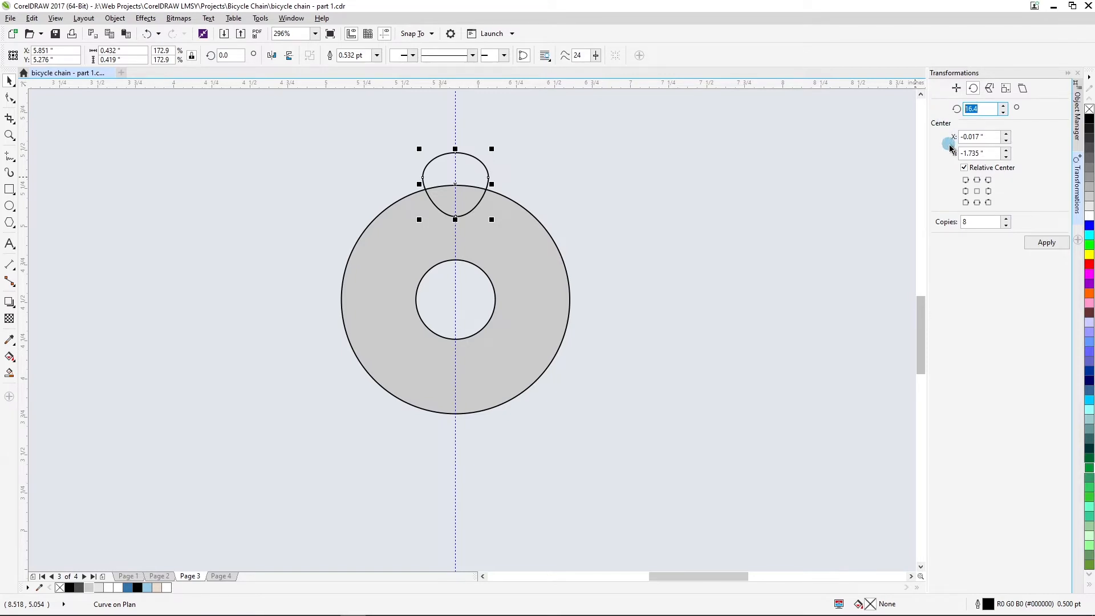
text(360/9)
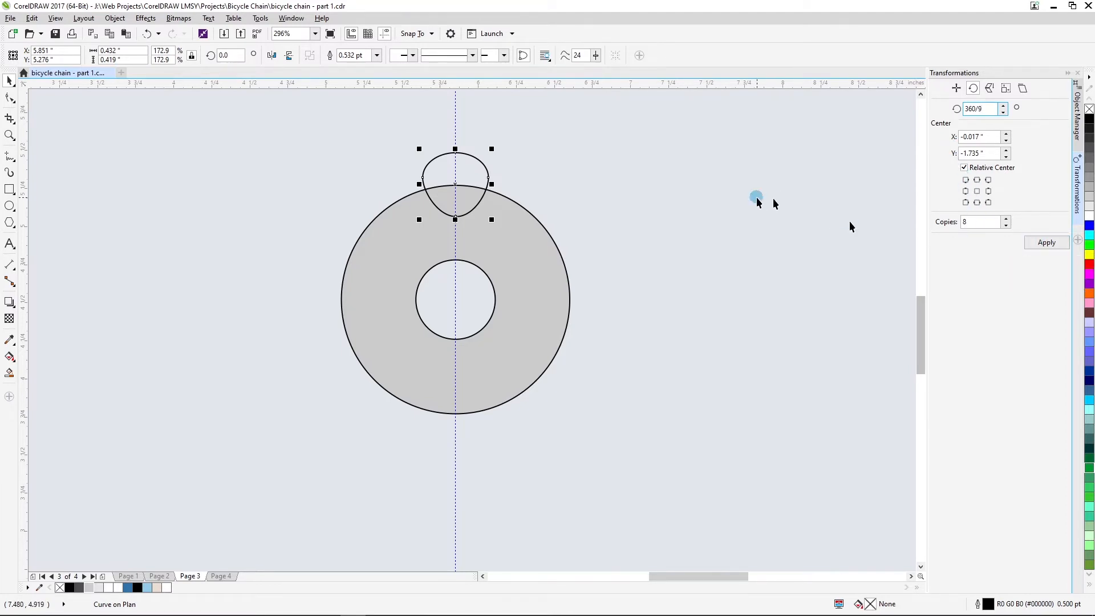
Try rotating eight copies of the curve around the small ring's center at 40 degree intervals, and undo the copies
click(479, 178)
click(478, 178)
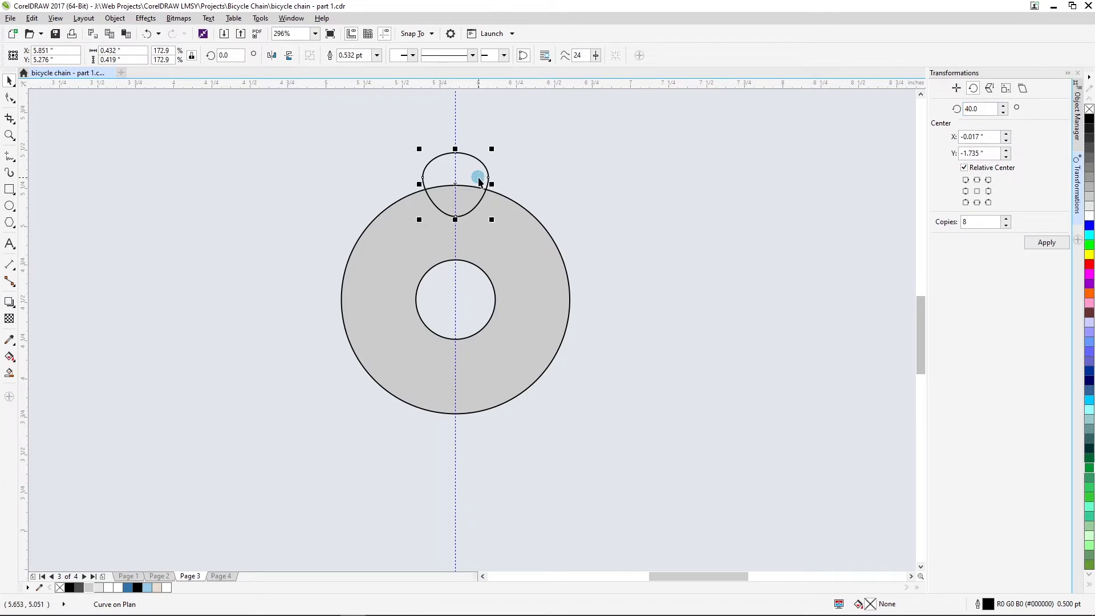
click(479, 180)
click(454, 446)
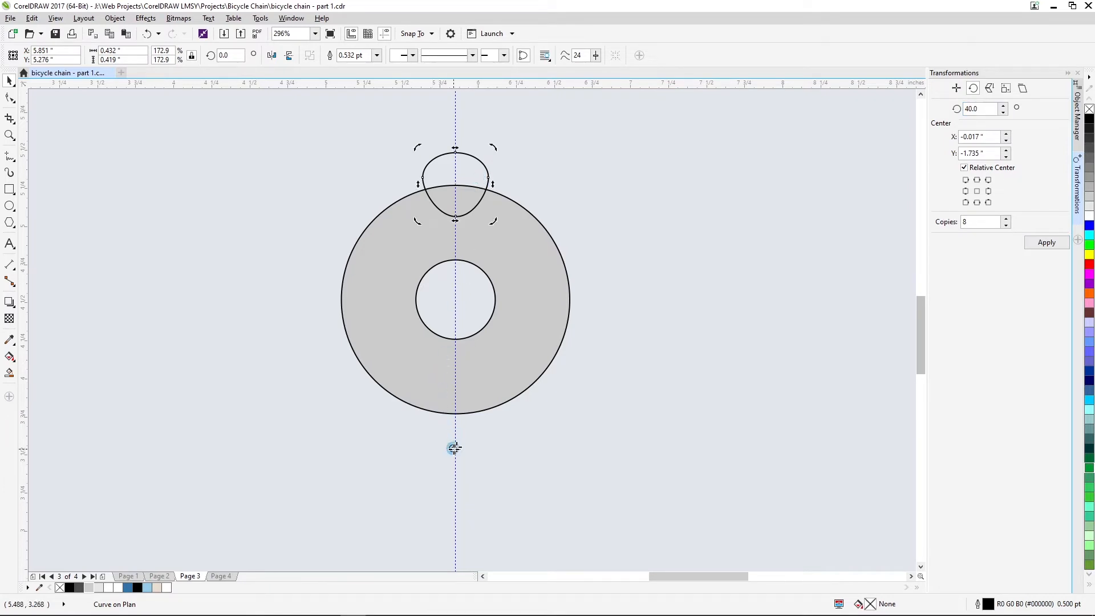
drag(455, 446, 454, 299)
click(512, 178)
click(467, 176)
click(466, 176)
click(1046, 243)
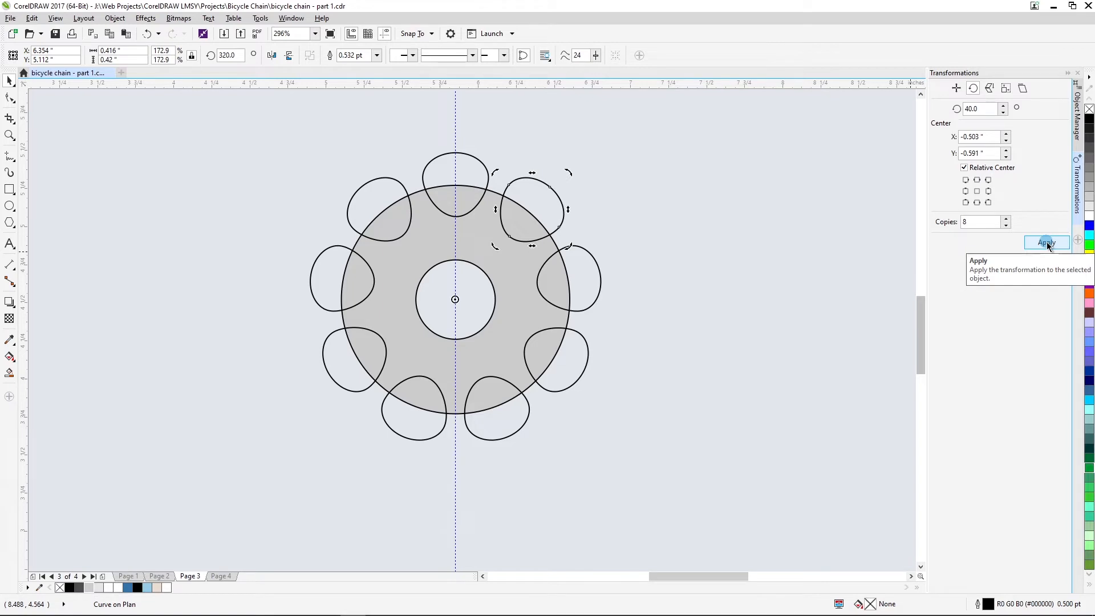
key(ctrl+z)
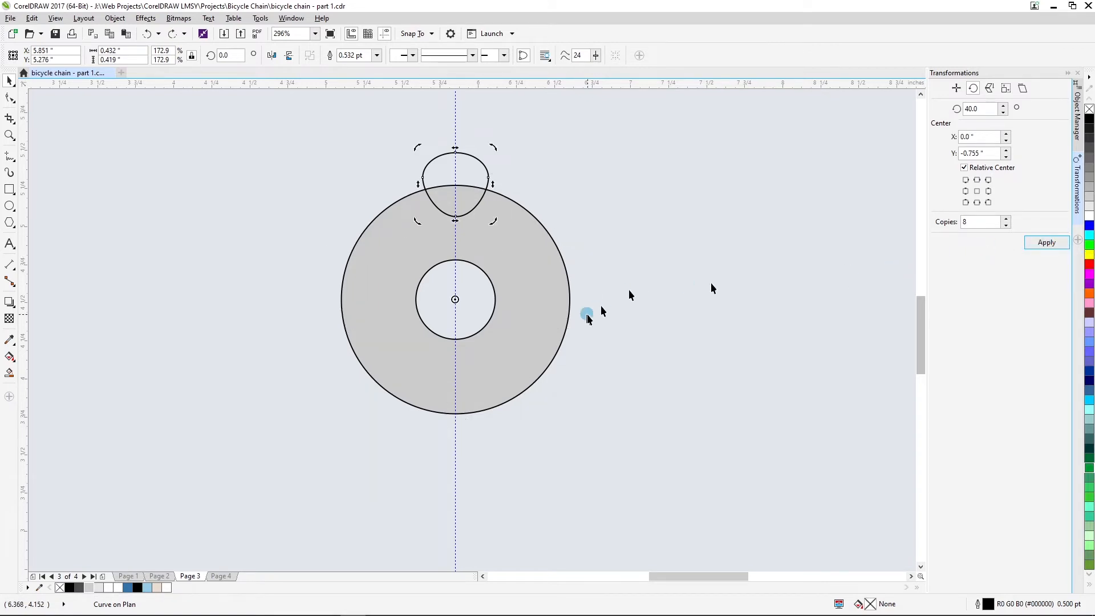
Enlarge the egg-shaped curve about its center to about 0.477 by 0.463 inches and nudge it down 0.005 inches
click(464, 183)
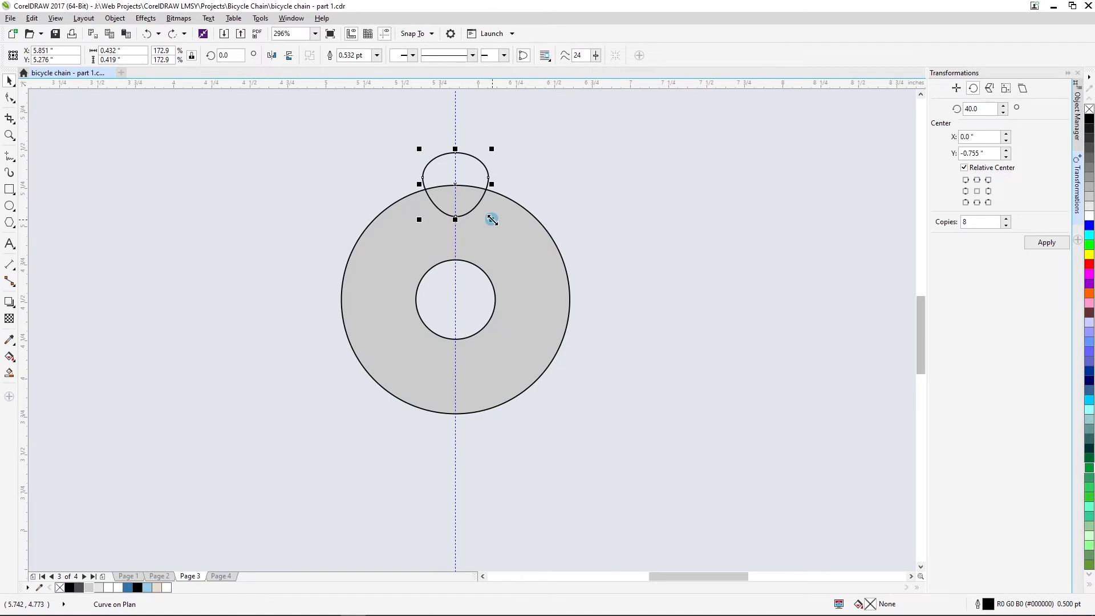
drag(492, 219, 496, 225)
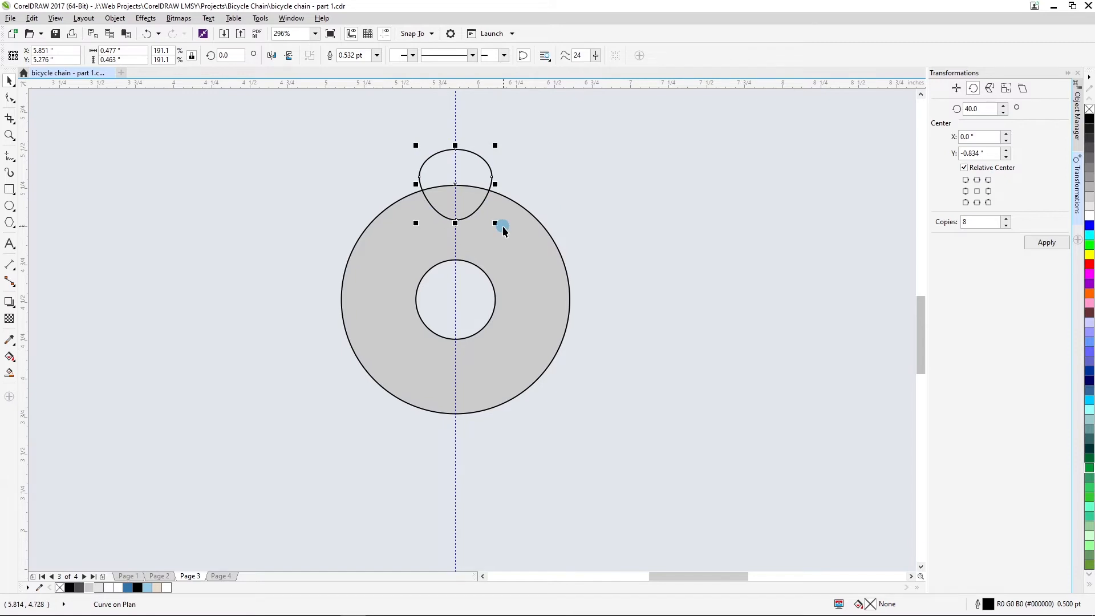
key(Down)
key(Down)
key(Down)
key(Down)
key(Down)
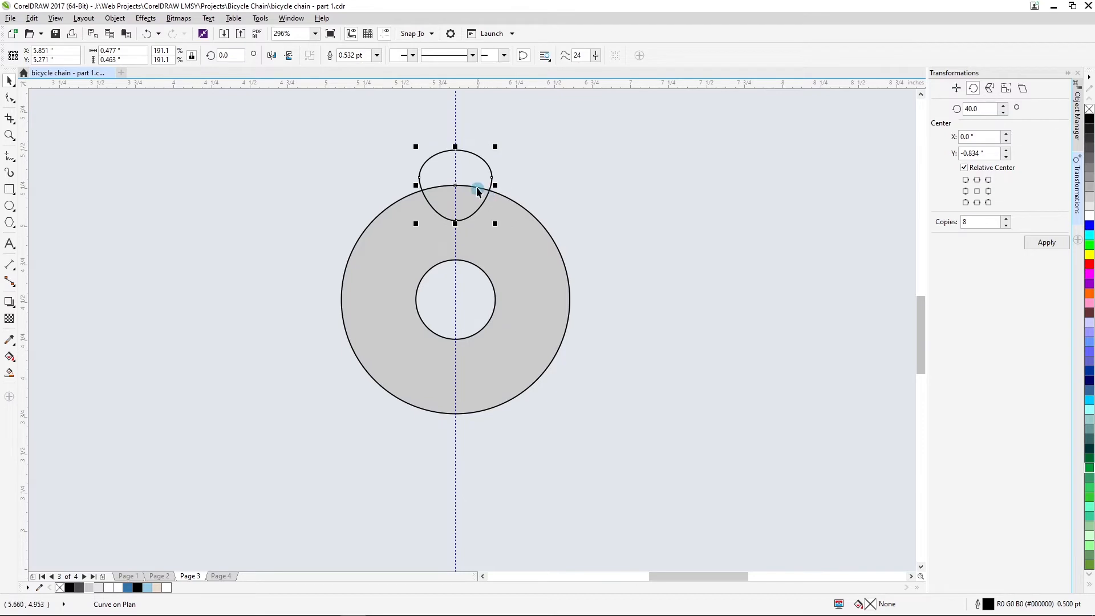
Rotate eight copies of the egg-shaped curve around the small ring's center at 40 degree intervals
click(462, 173)
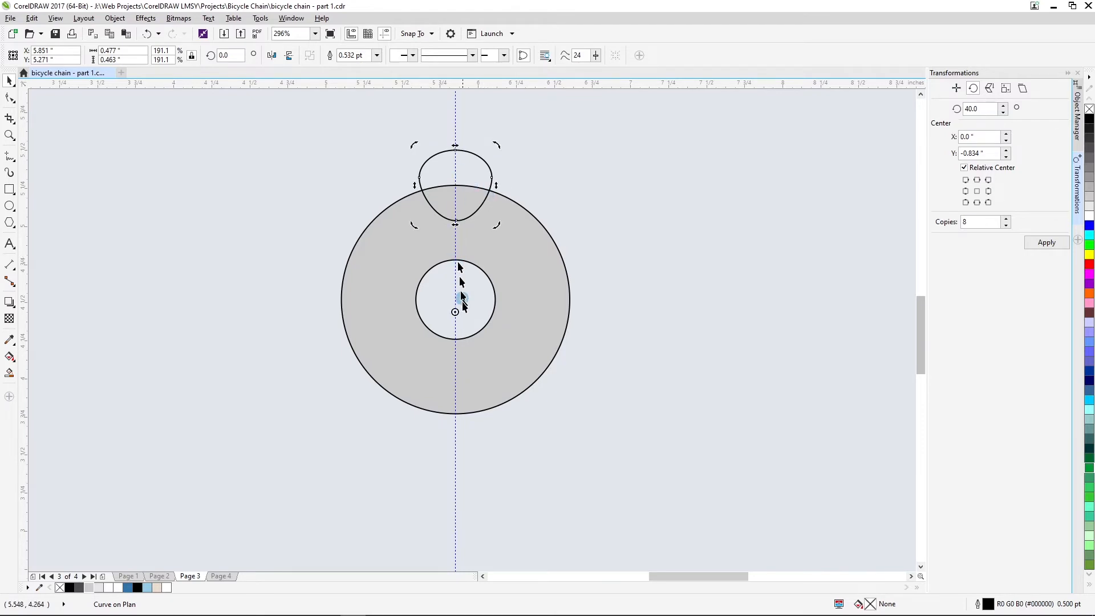
drag(455, 312, 455, 299)
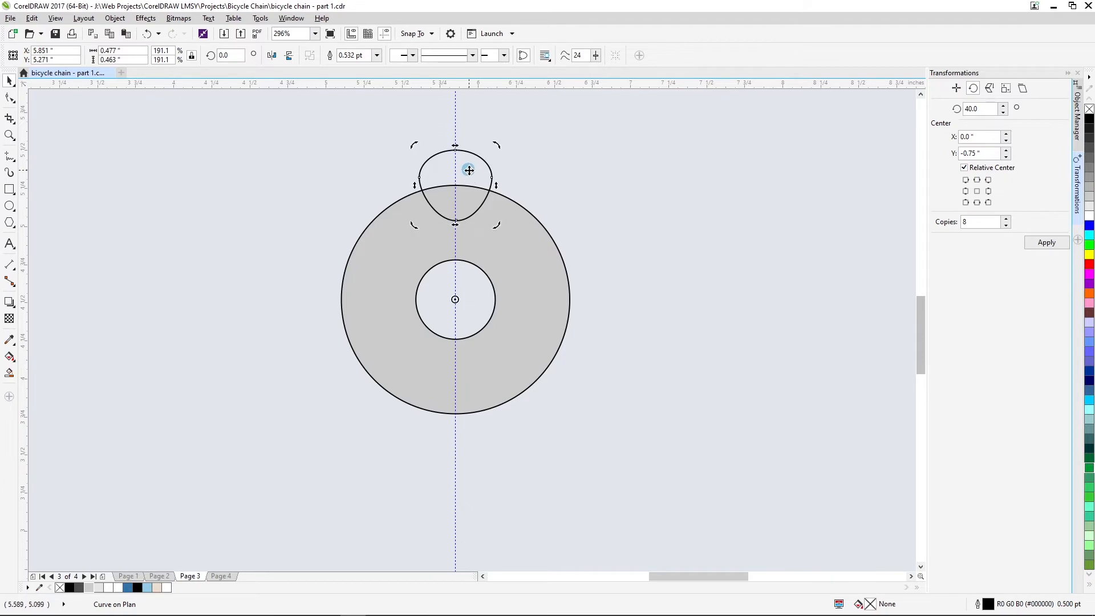
click(1055, 249)
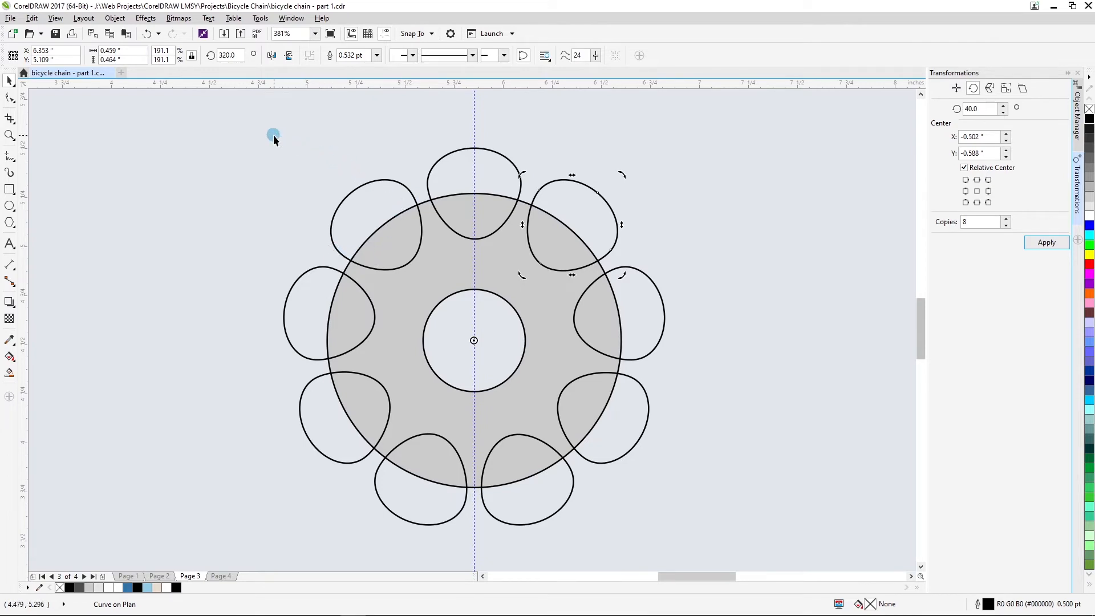
Cut the nine curves out of the small ring with Back Minus Front and move the resulting cog to the right of the chain ring
drag(263, 136, 679, 543)
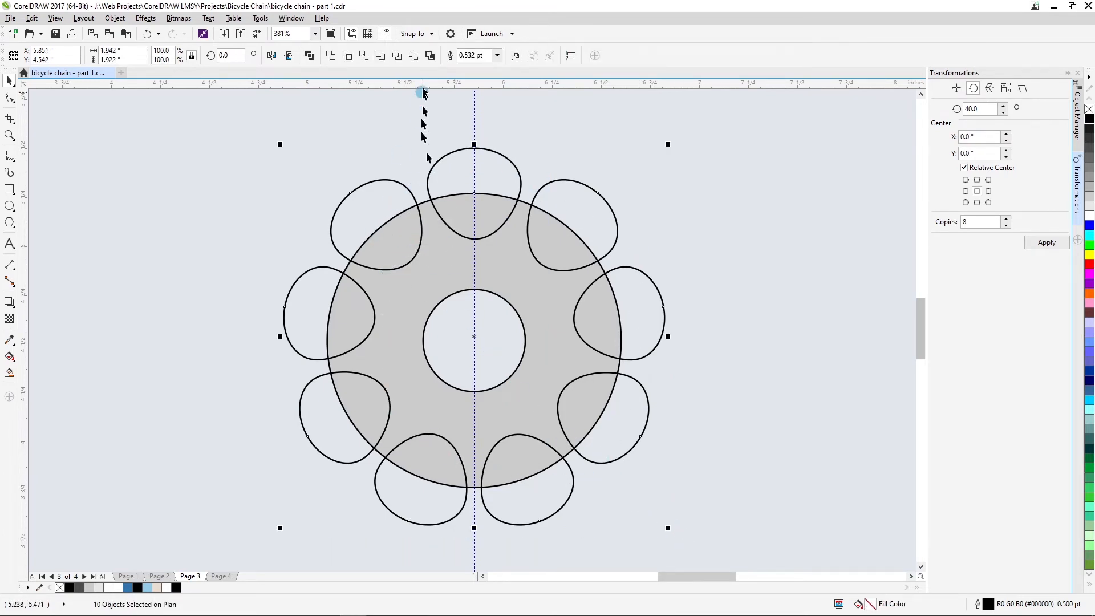
click(413, 55)
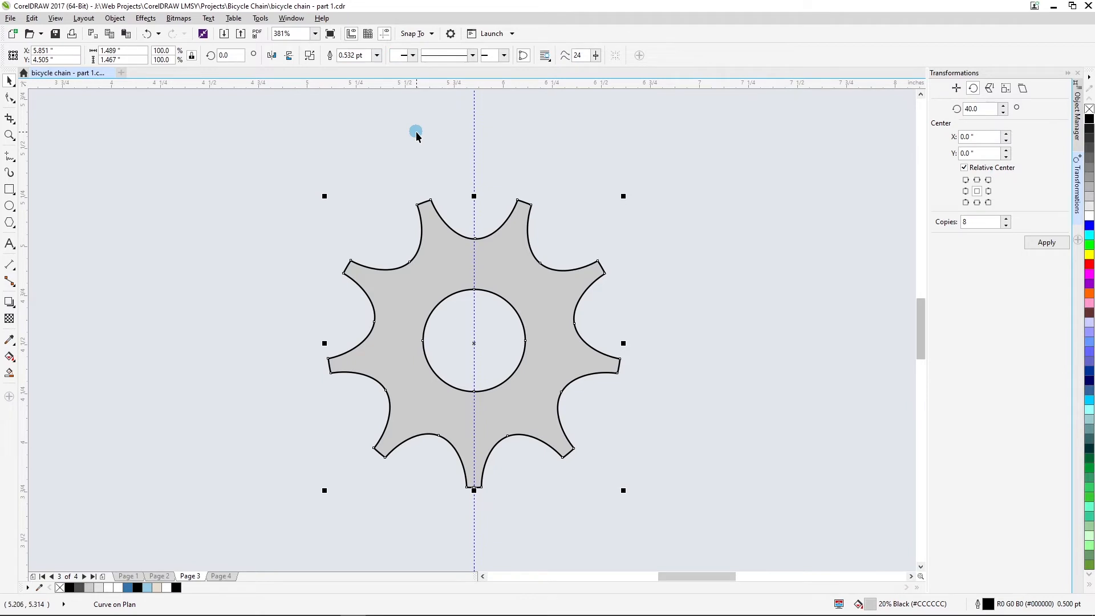
key(shift+F4)
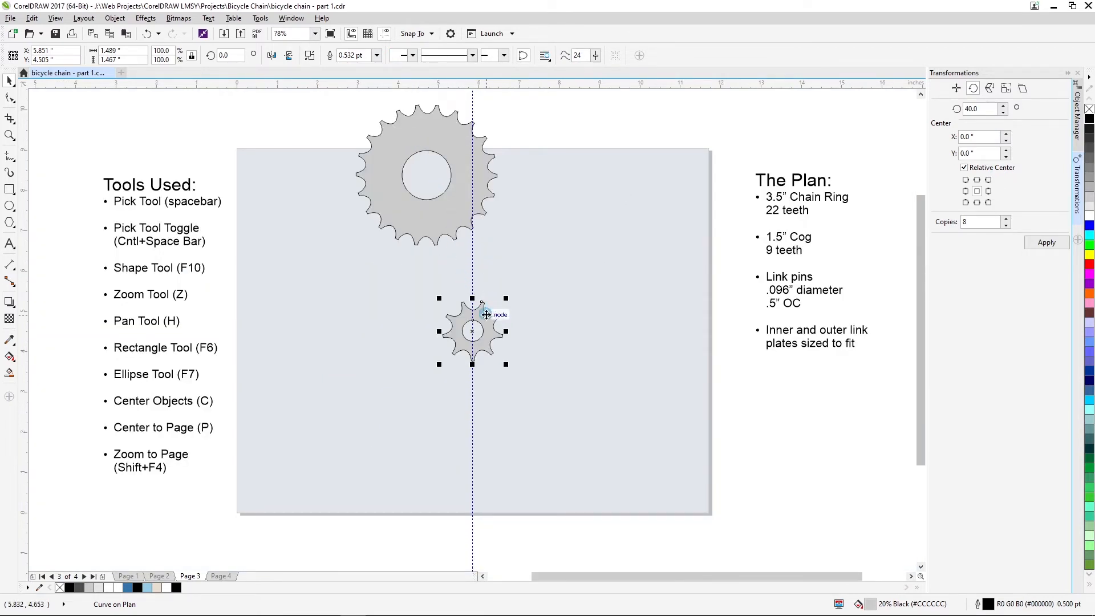
drag(486, 314, 565, 172)
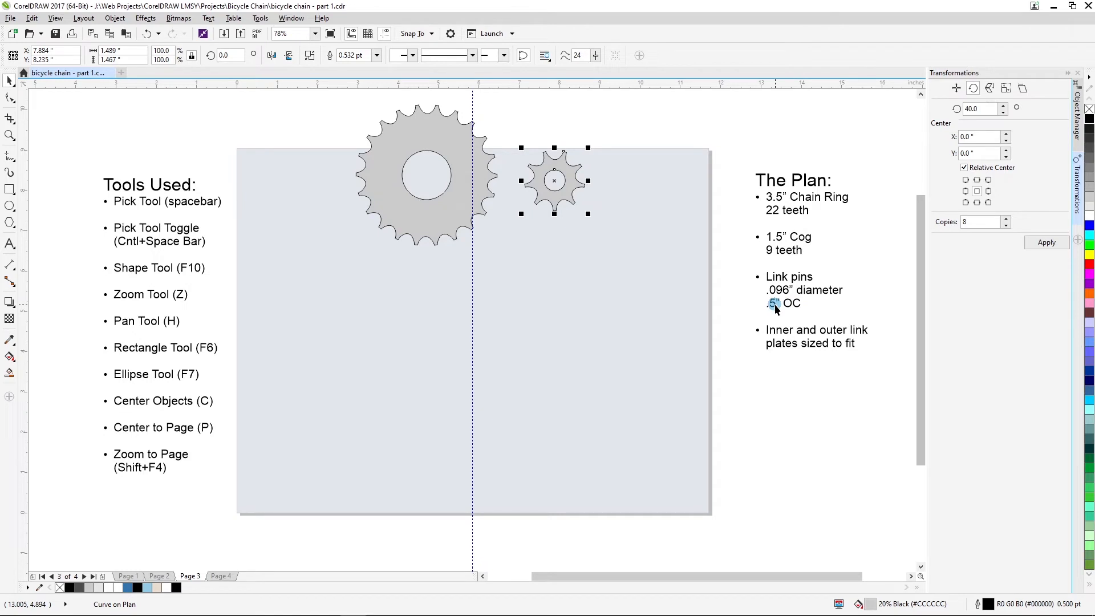
Set the document's nudge distance to 0.5 inches with nothing selected
click(350, 129)
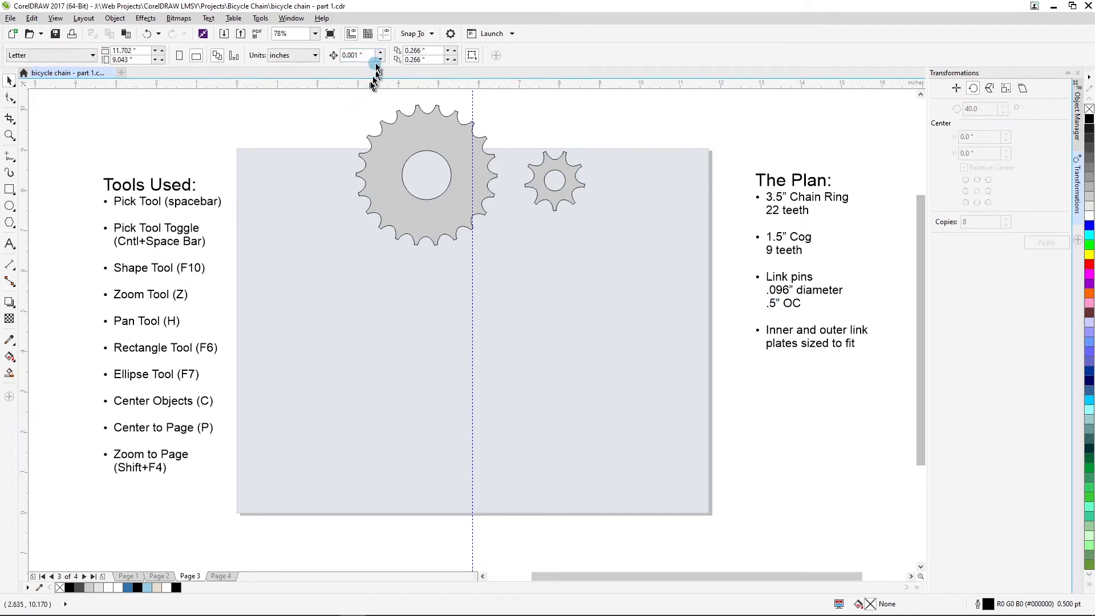
drag(364, 55, 316, 55)
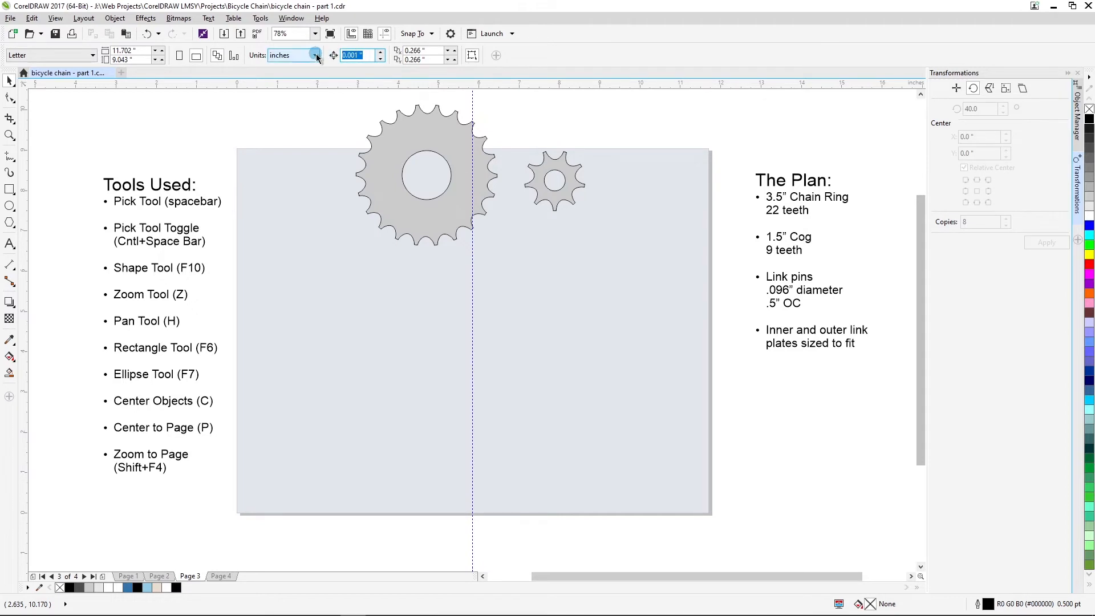
text(.5)
key(Return)
click(322, 267)
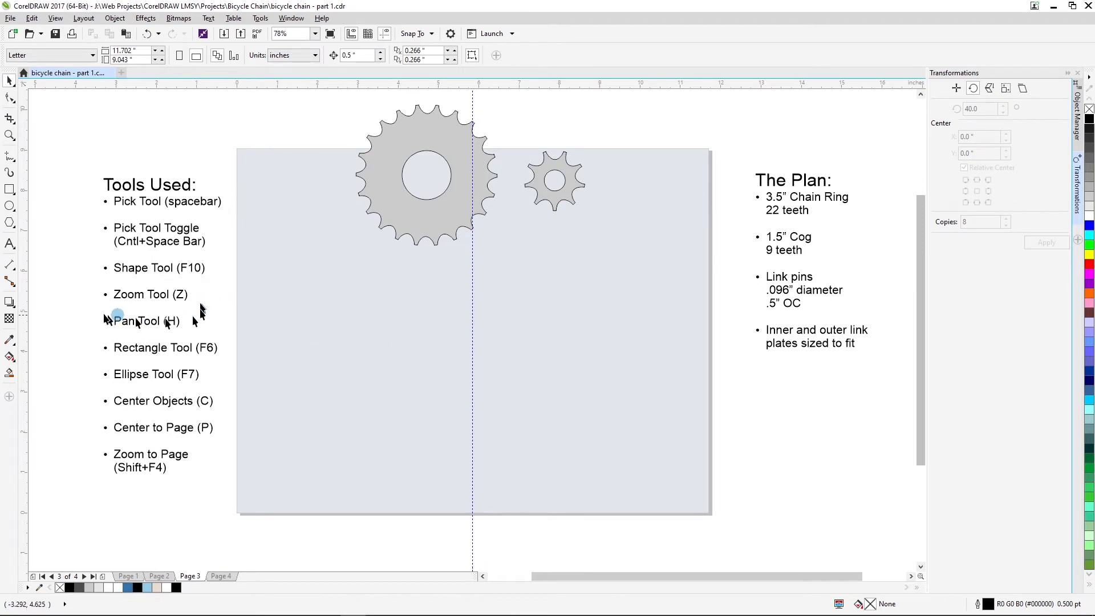
Draw a link pin circle with a diameter of 0.096 inches and center it on the page
click(11, 208)
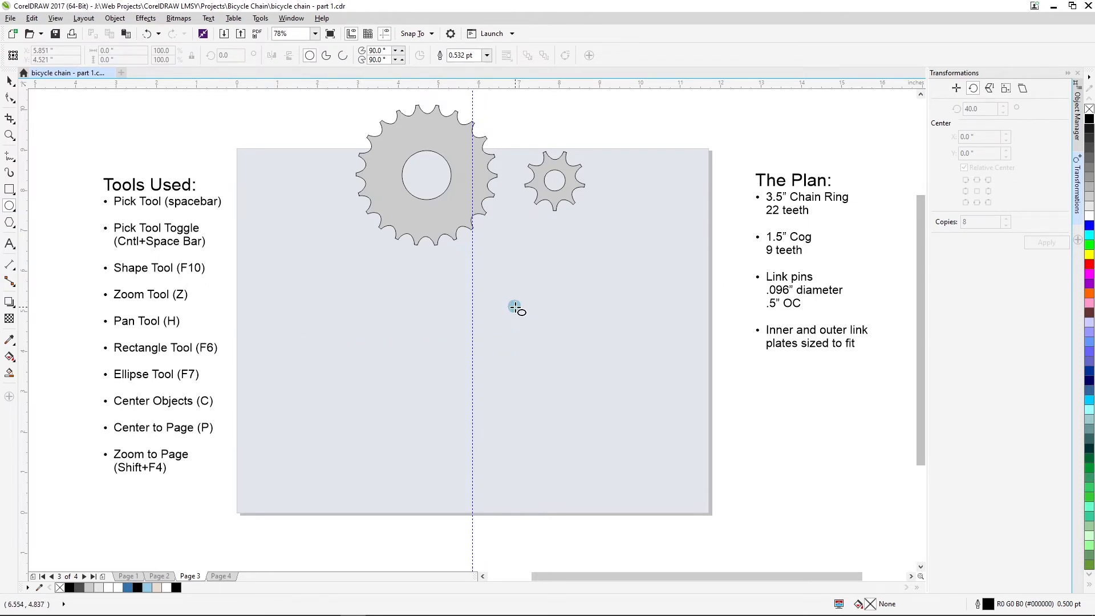
drag(516, 308, 515, 311)
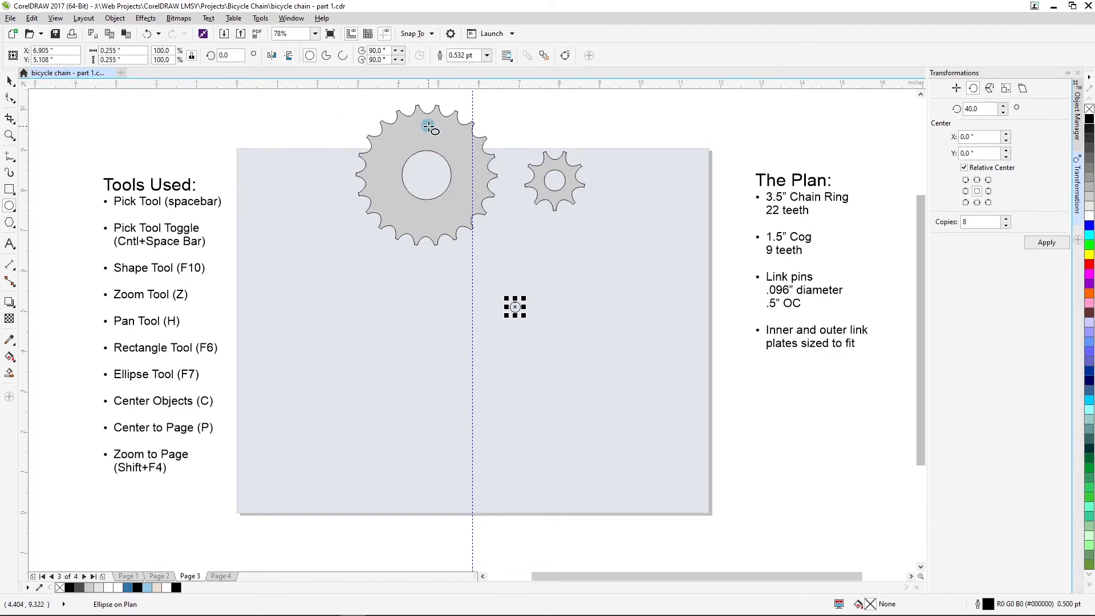
click(120, 50)
text(.096)
key(Return)
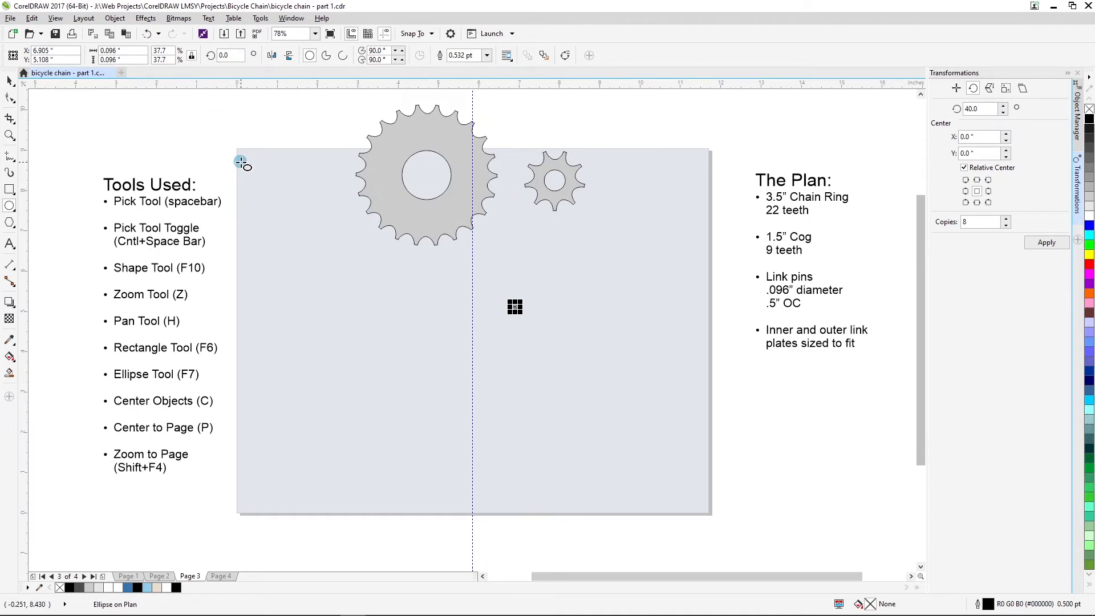
key(p)
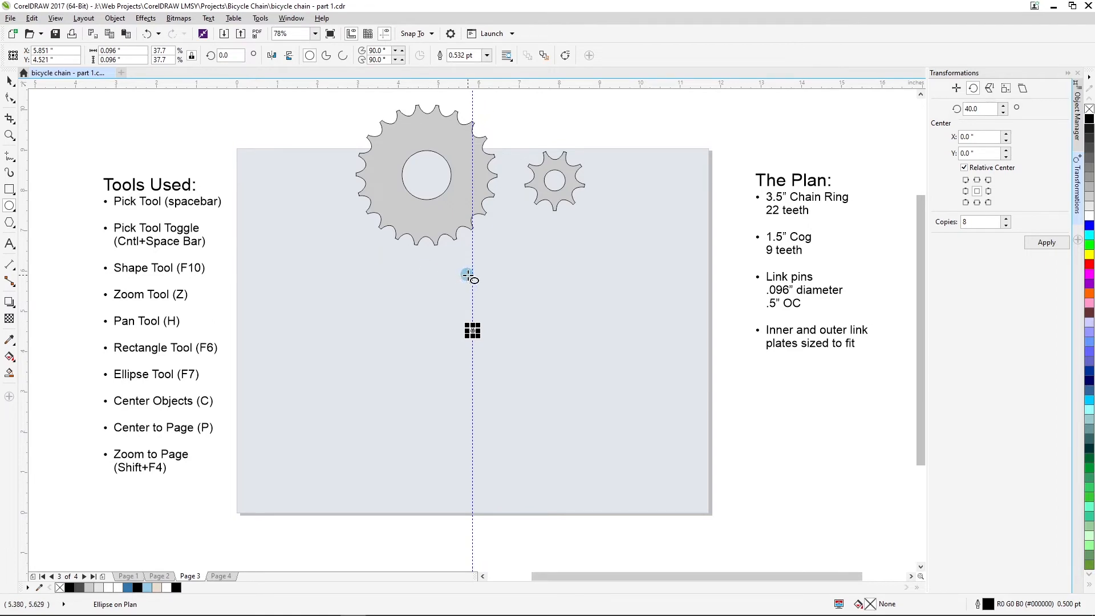
Delete the vertical guideline that runs through the page center
key(space)
click(473, 267)
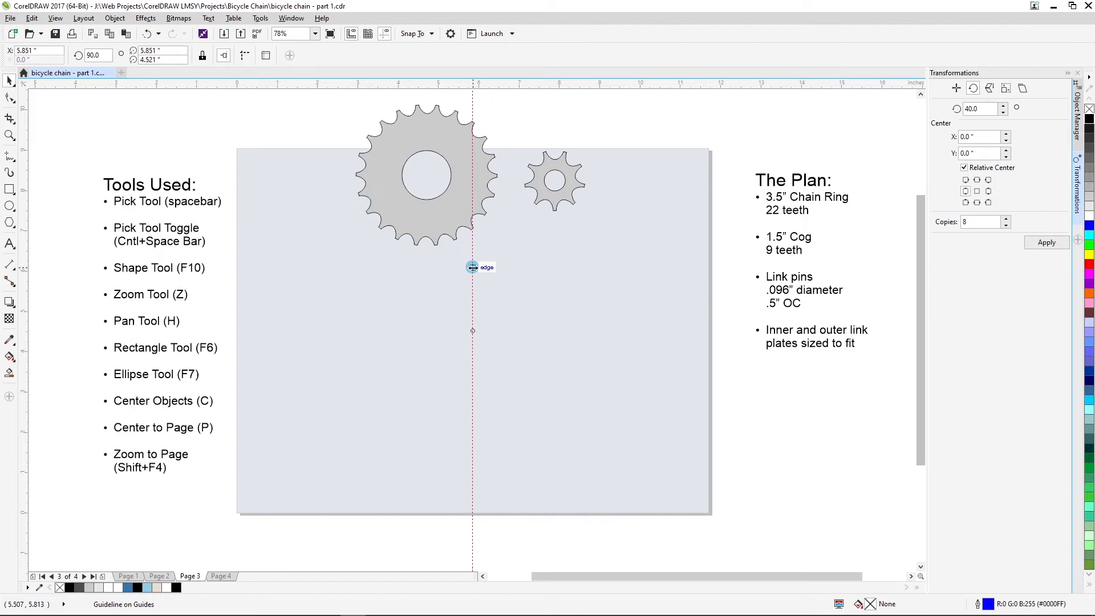
key(Delete)
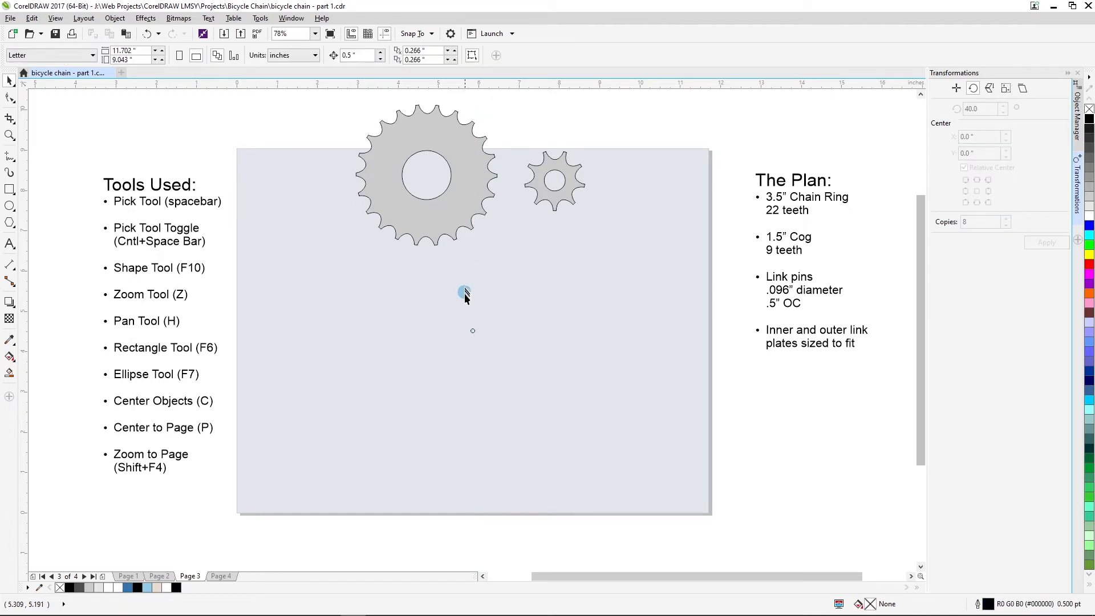
Give the pin circle a diagonal black-to-white linear fountain fill toward its upper left, with the midpoint moved to the circle's center
key(z)
drag(460, 317, 490, 348)
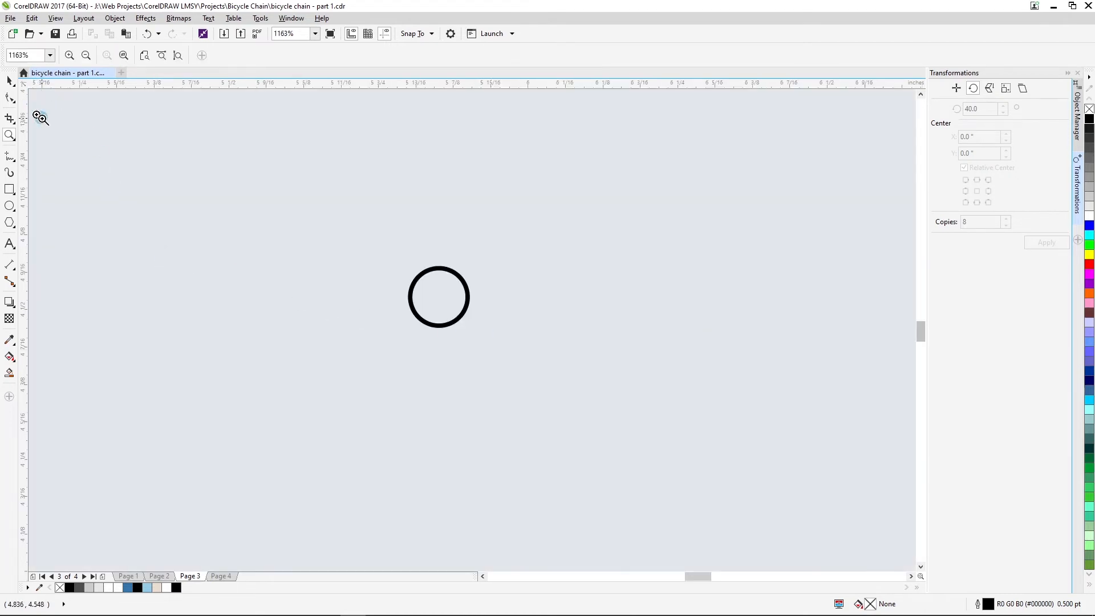
key(space)
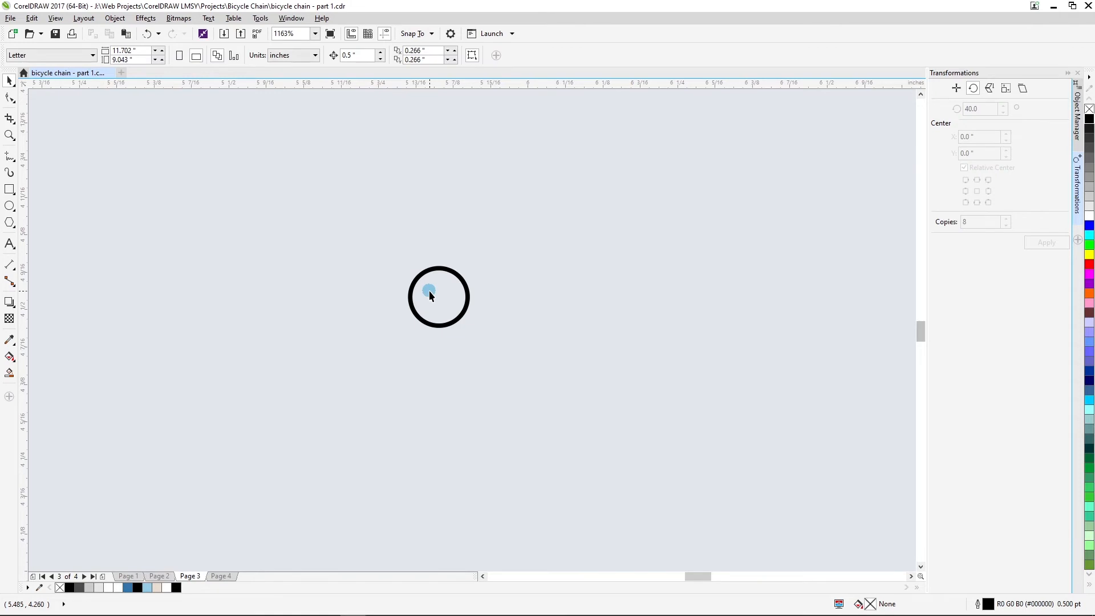
click(429, 291)
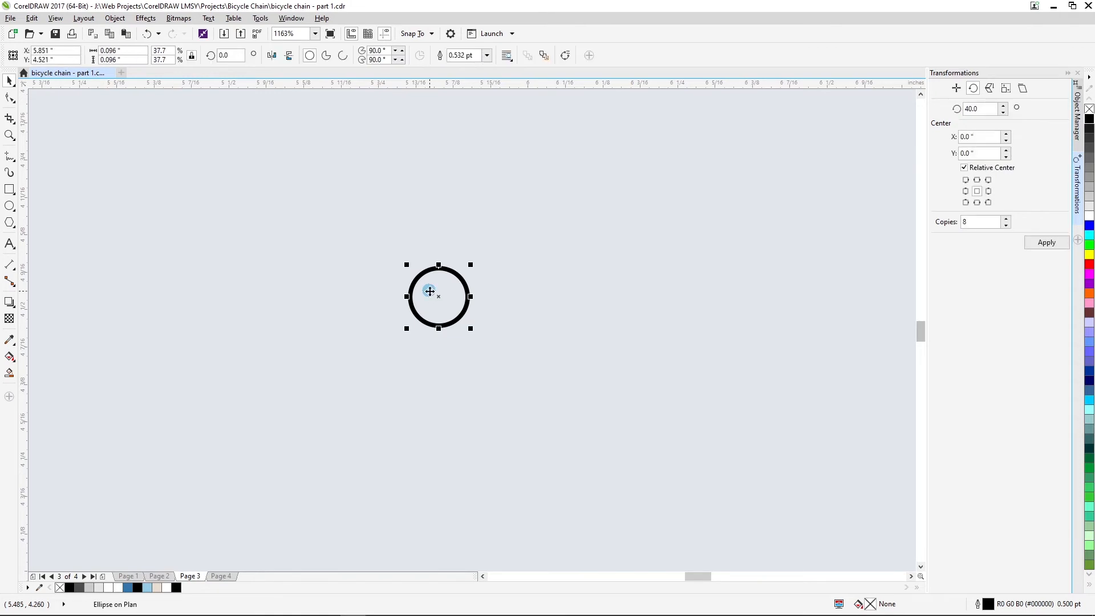
click(9, 357)
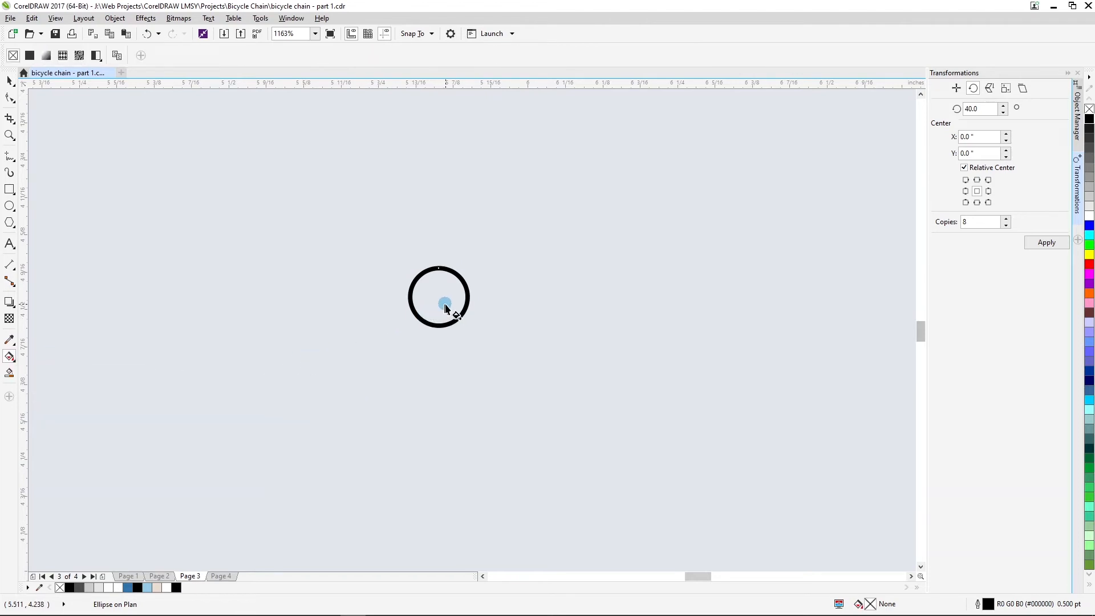
drag(445, 303, 397, 251)
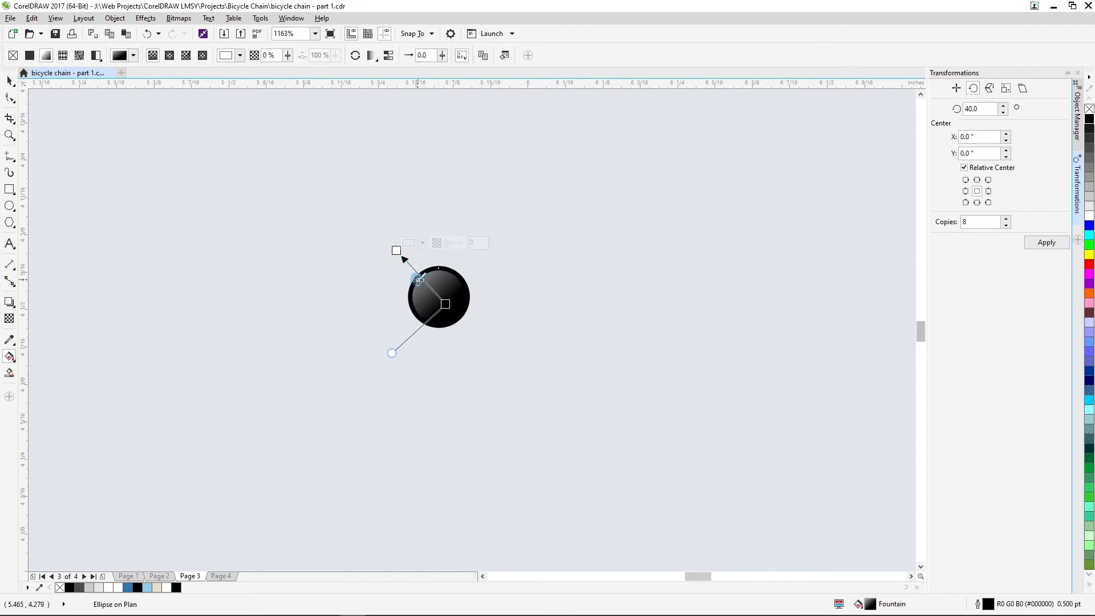
drag(417, 279, 434, 292)
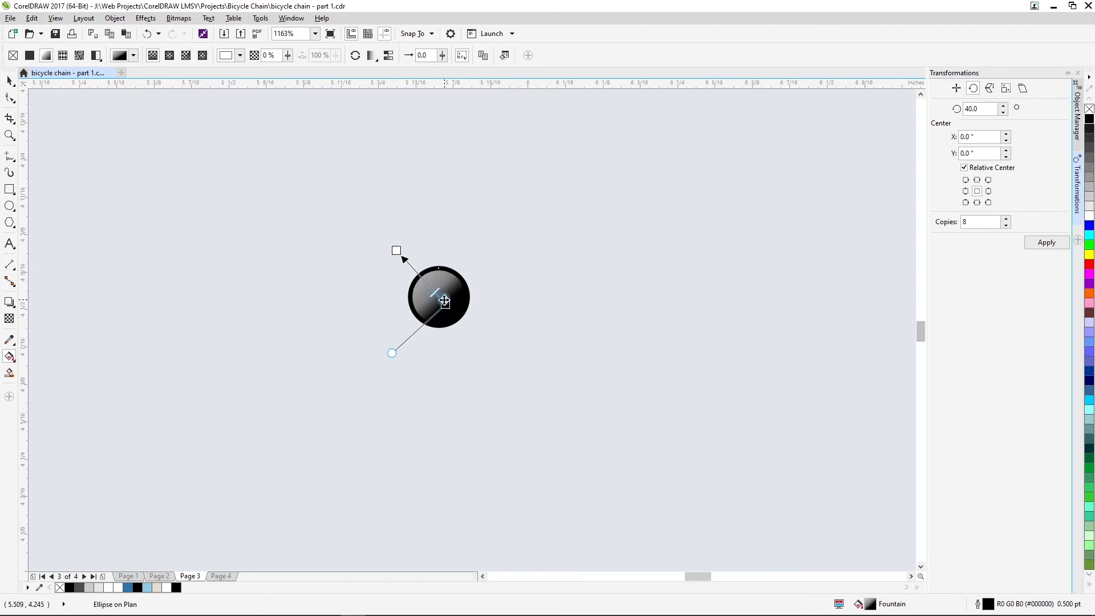
drag(436, 293, 435, 299)
key(ctrl+z)
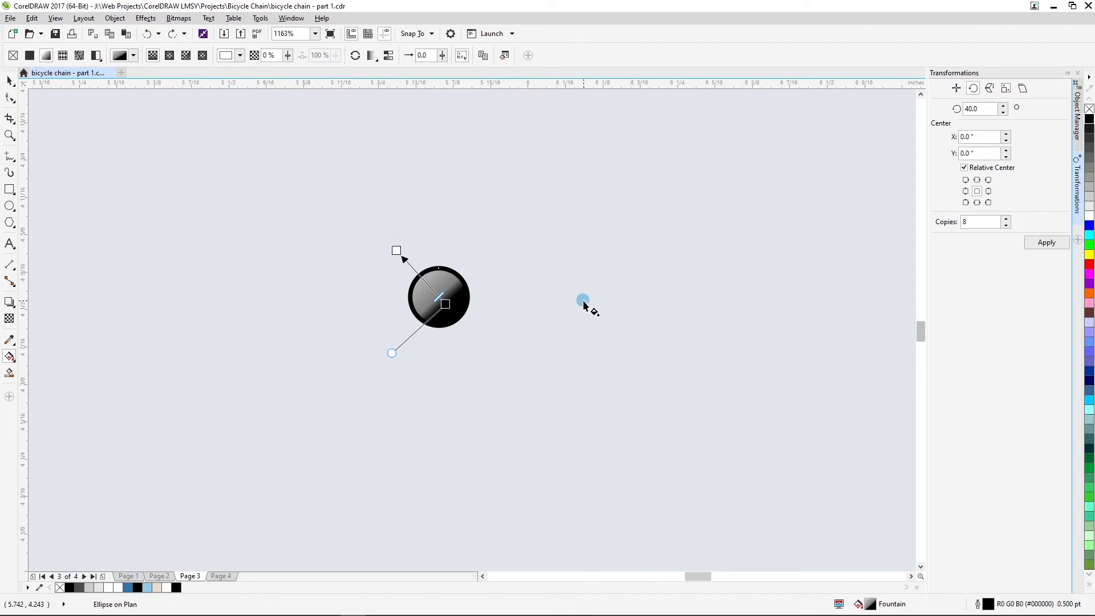
key(space)
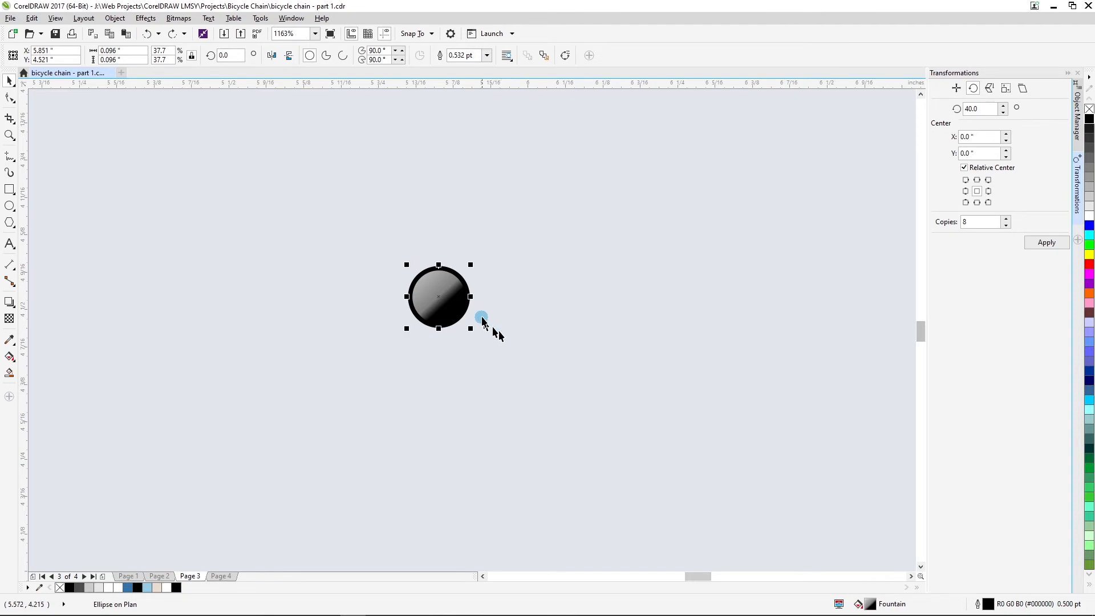
Duplicate the shaded pin 0.5 inches to the right of the original at the same height
key(z)
key(shift+F4)
drag(450, 294, 530, 358)
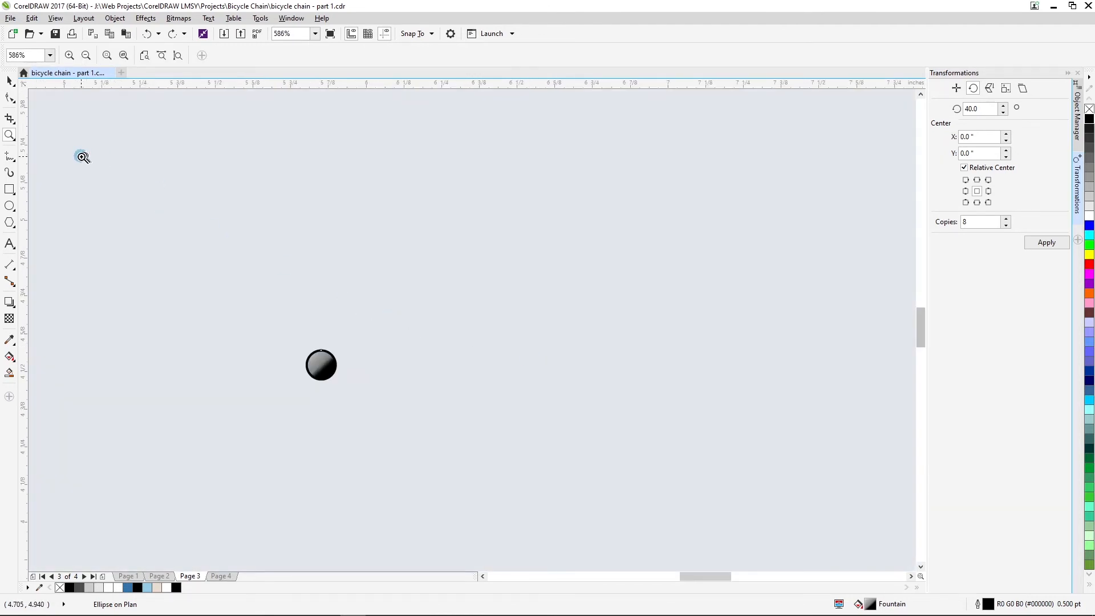
key(space)
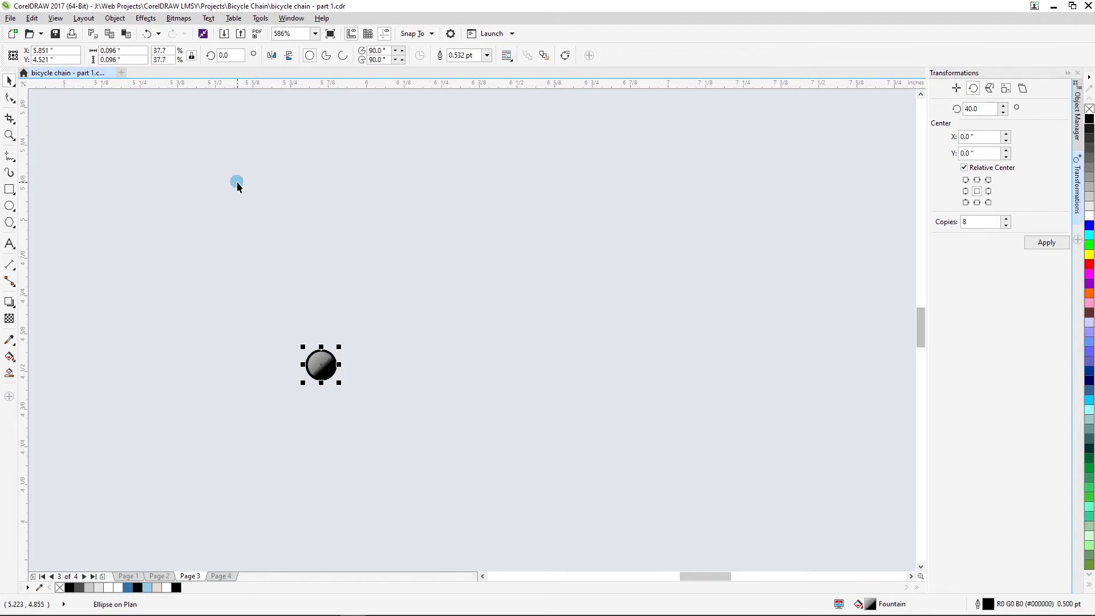
key(ctrl+d)
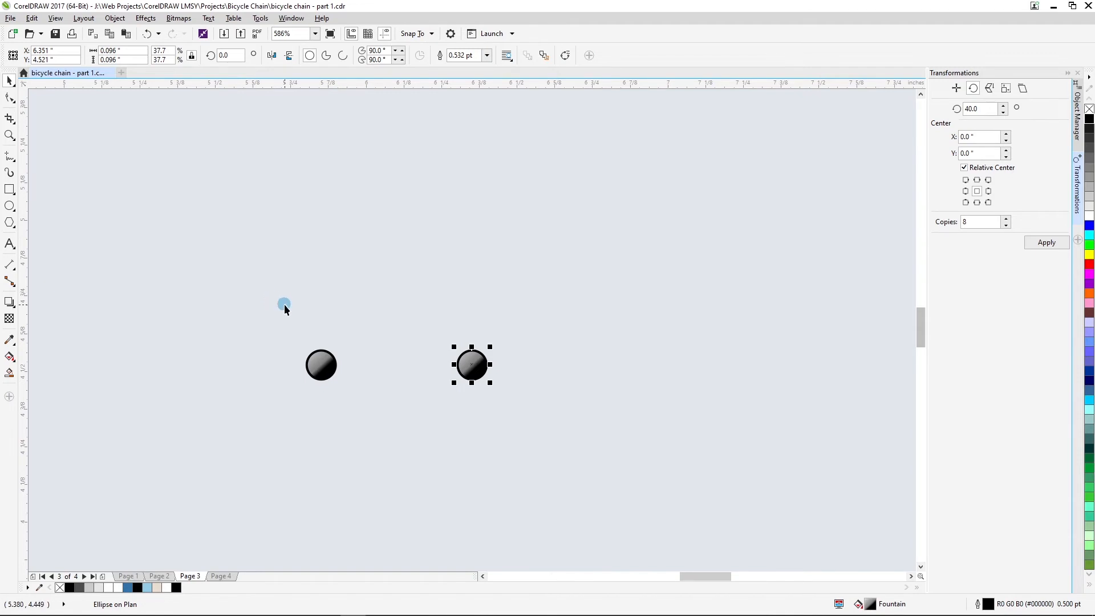
Group the two pins and center the group on the page
drag(281, 306, 531, 420)
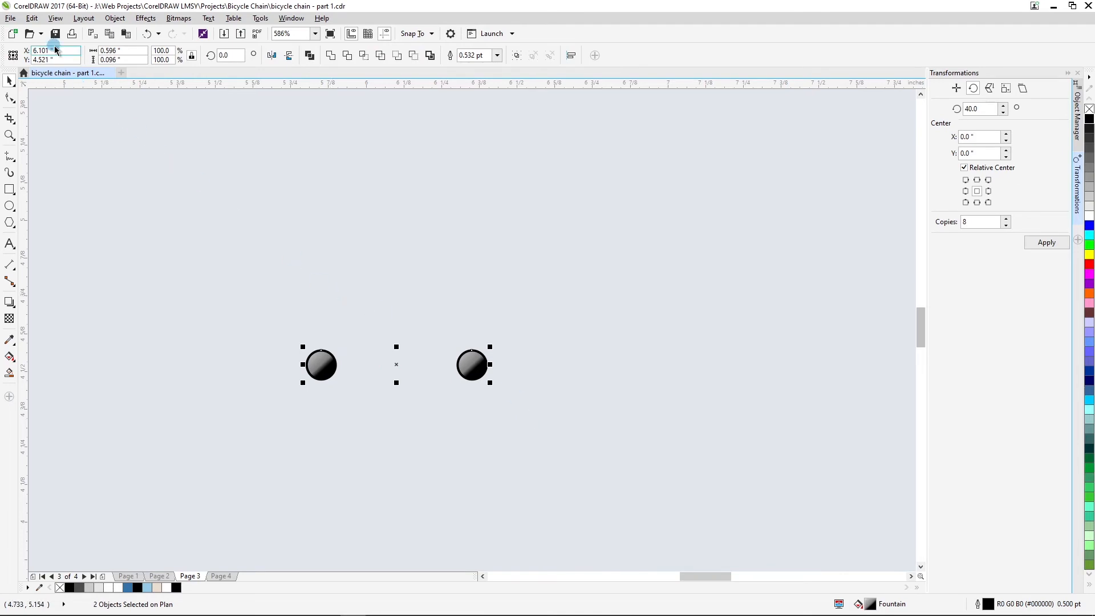
click(115, 18)
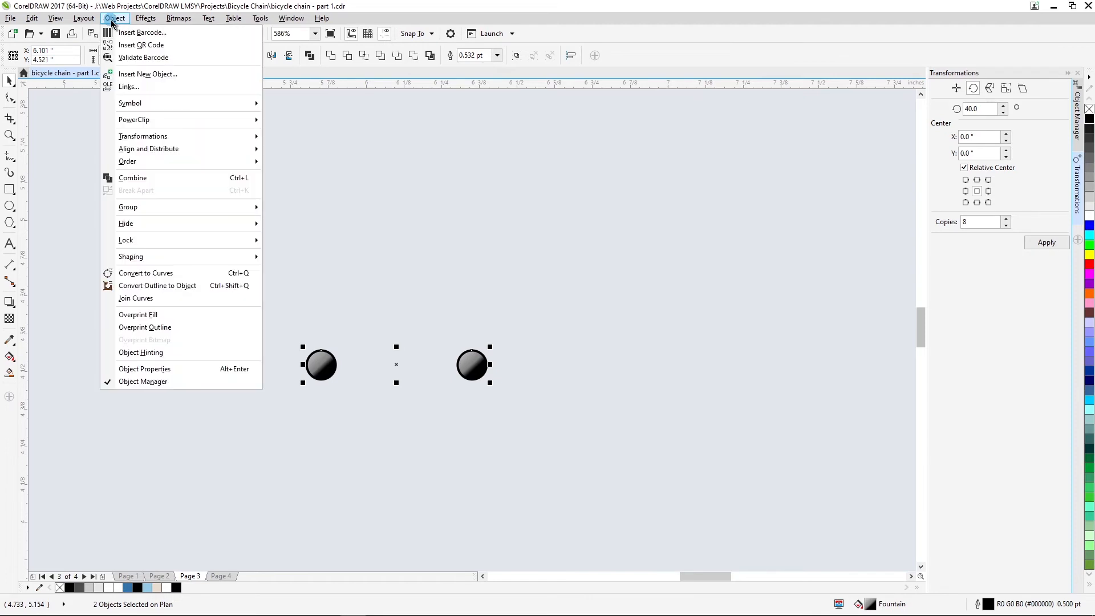
mouse_move(129, 207)
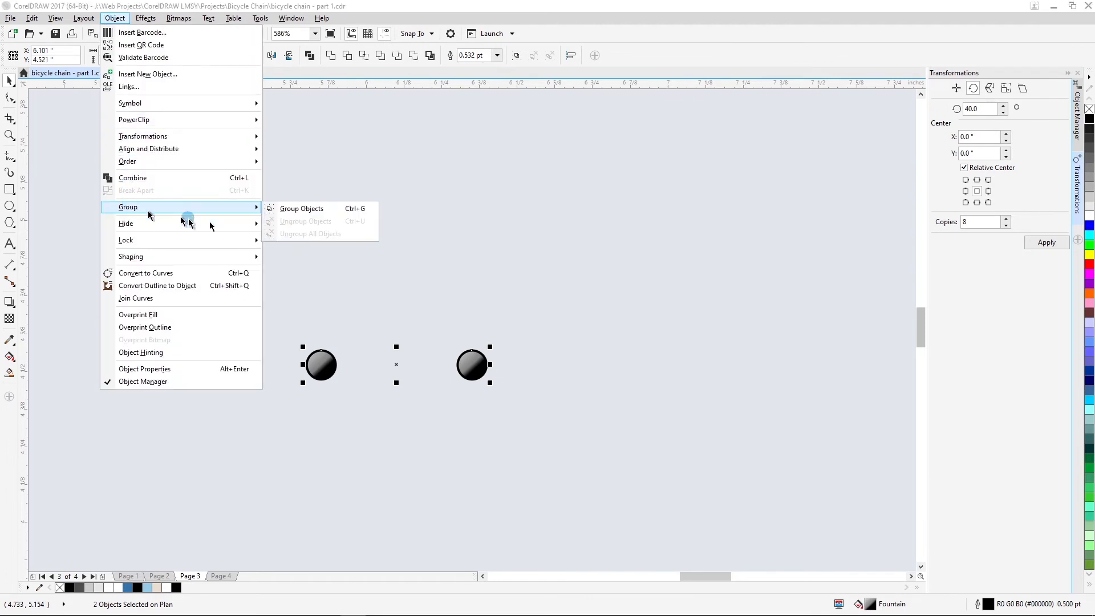
click(317, 209)
click(408, 215)
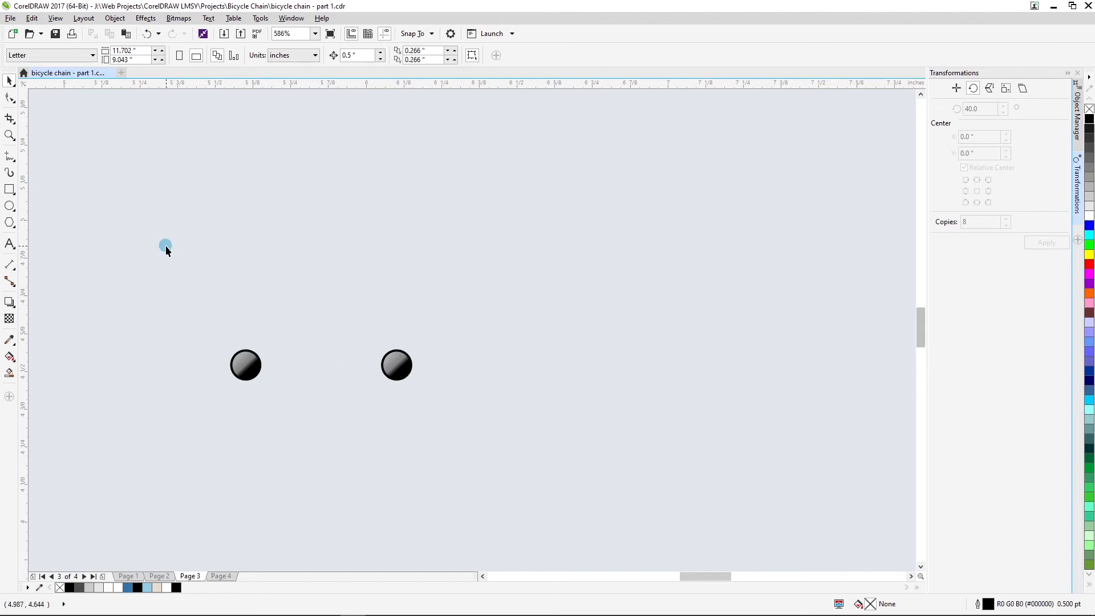
Draw a rectangle about 0.76 by 0.242 inches around the two pins and center it horizontally on the pin group
key(F6)
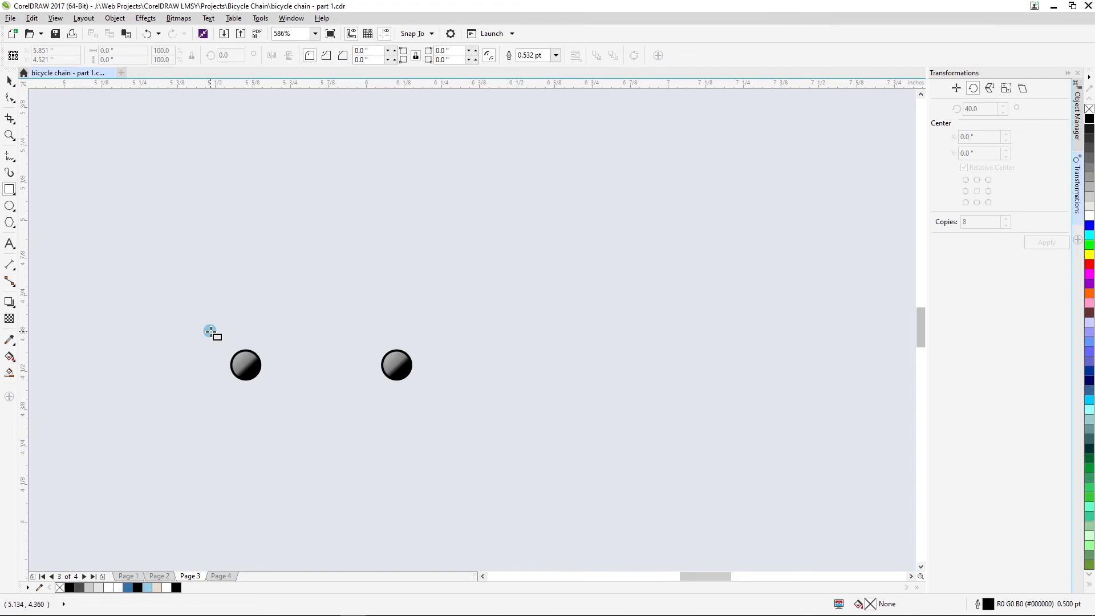
mouse_move(212, 332)
mouse_down()
mouse_move(274, 379)
mouse_move(441, 405)
mouse_up()
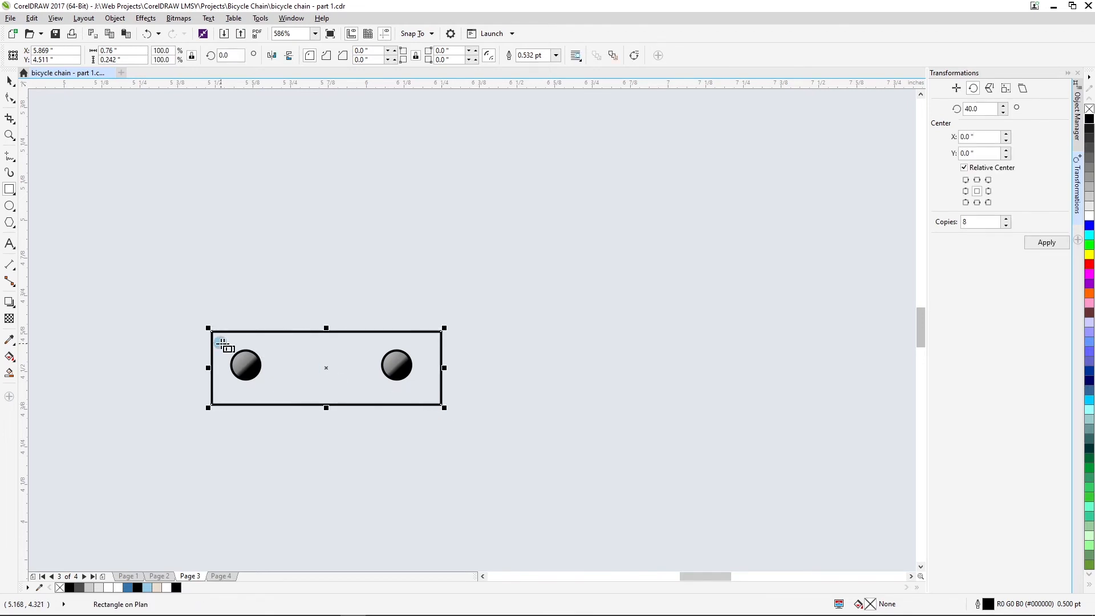
key(space)
drag(162, 293, 478, 456)
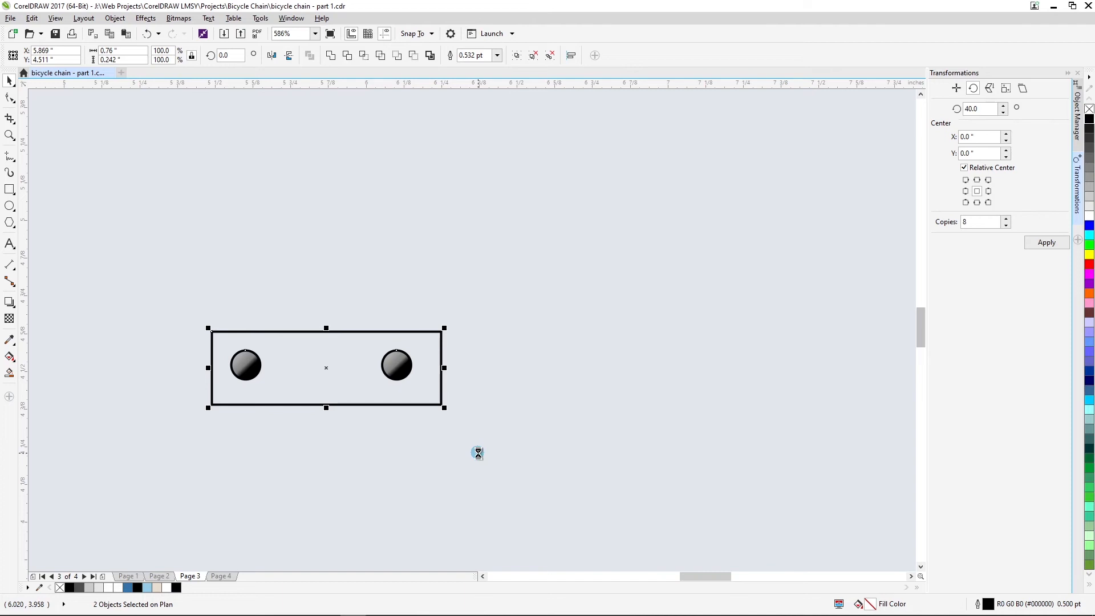
key(Left)
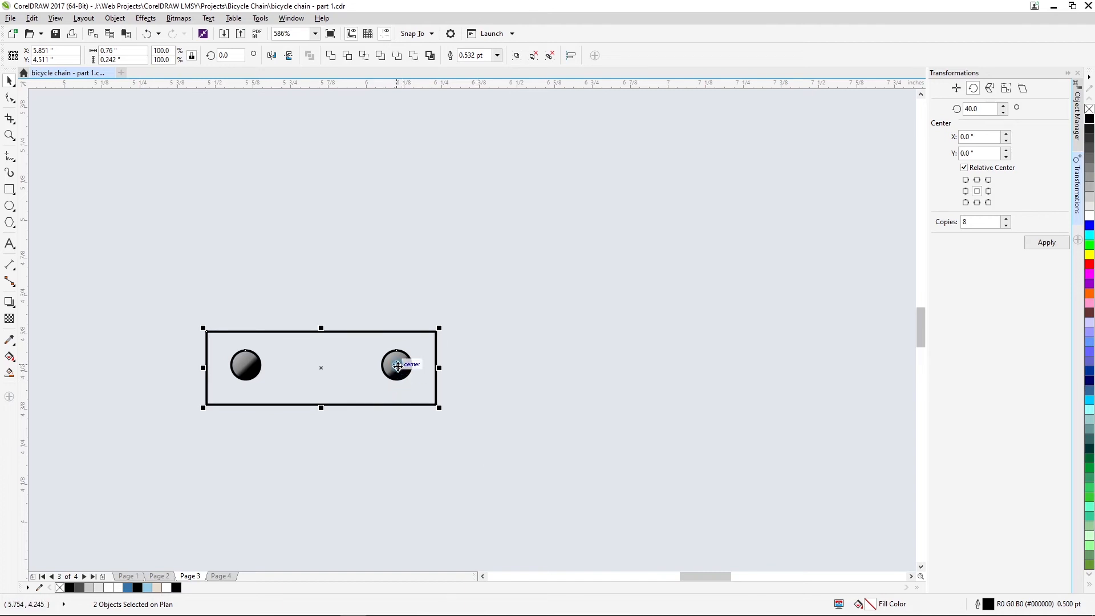
Center the rectangle vertically on the pin pair and round all four of its corners to 0.114 inches
key(Up)
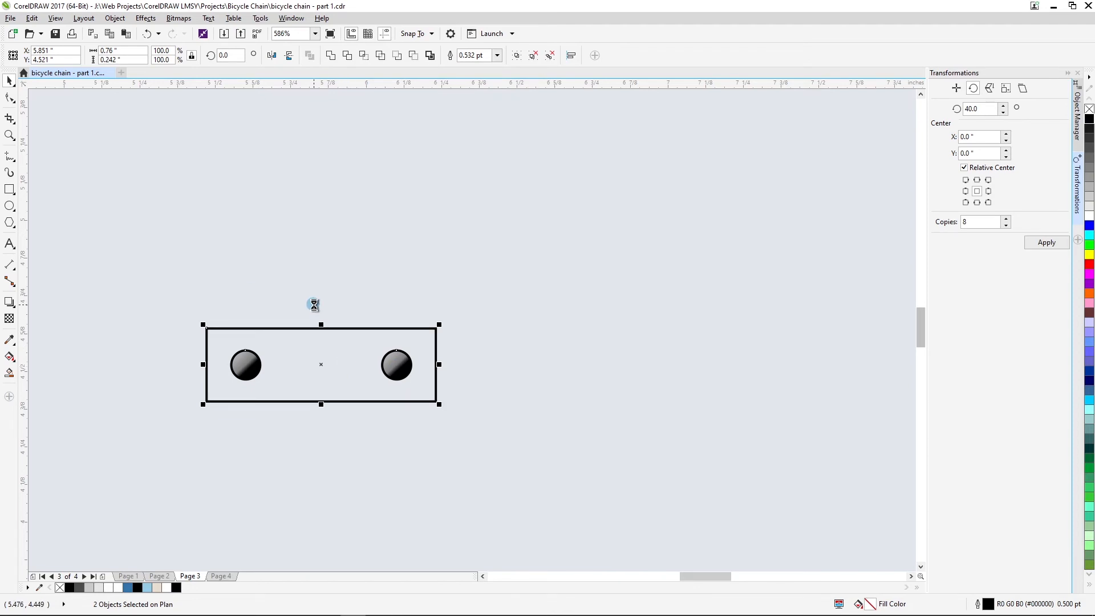
click(251, 293)
click(232, 328)
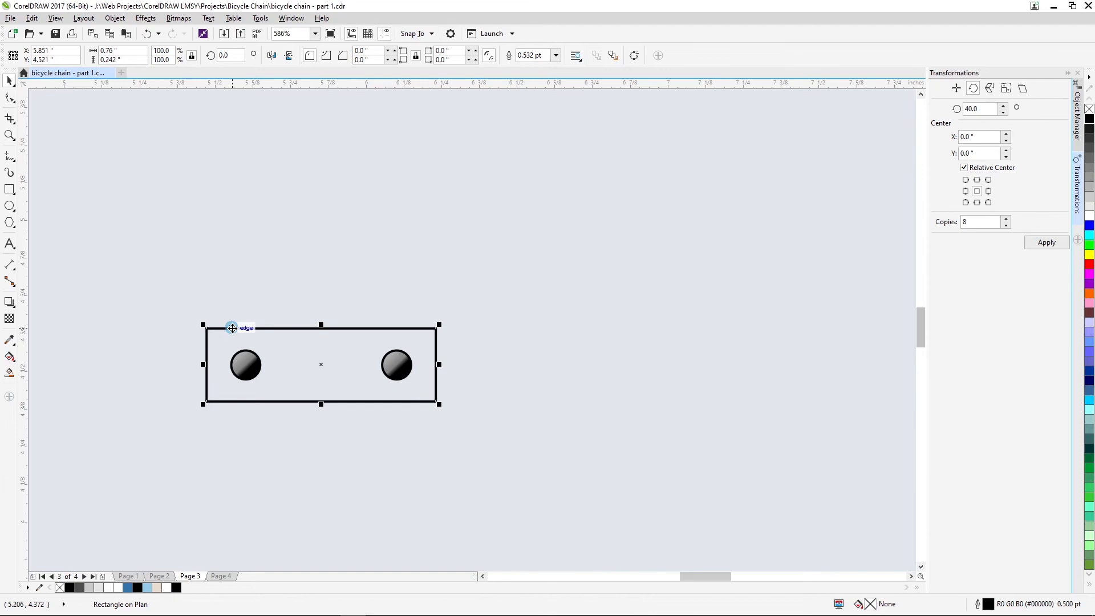
key(F10)
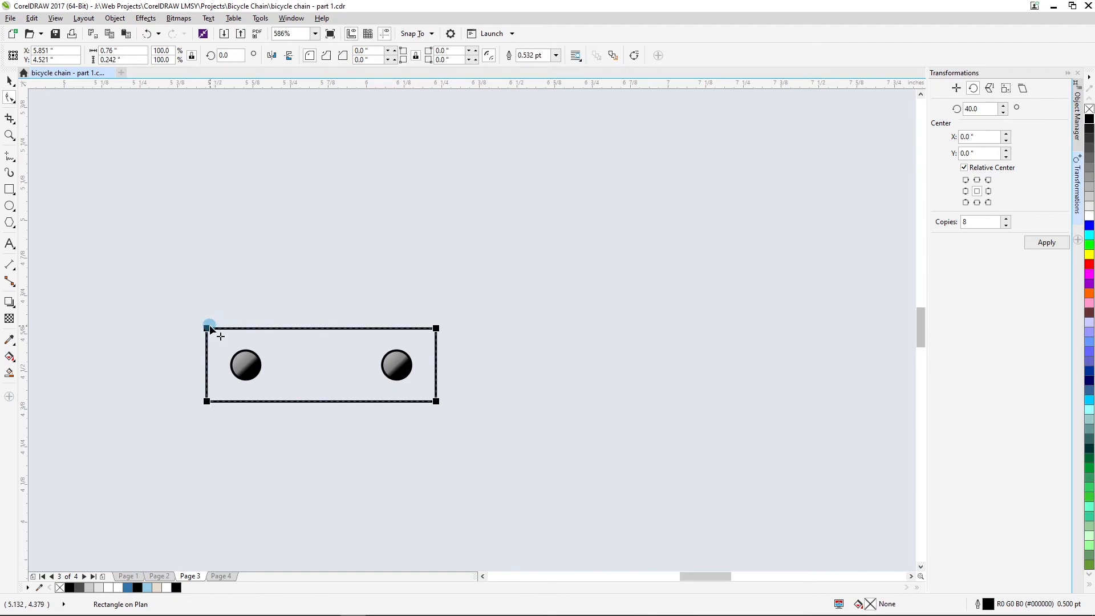
drag(207, 329, 296, 324)
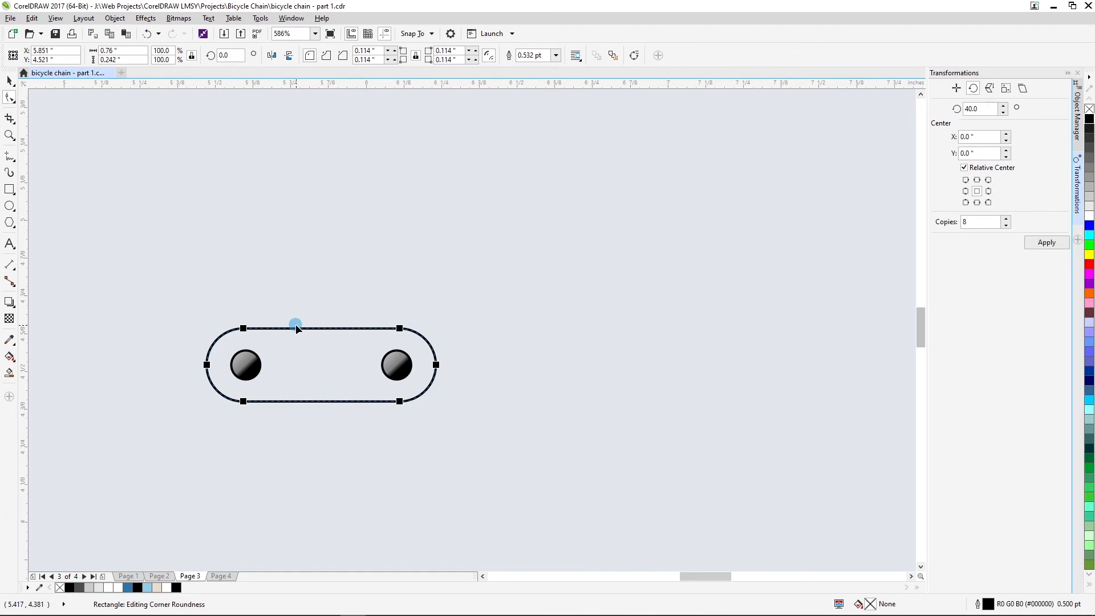
key(space)
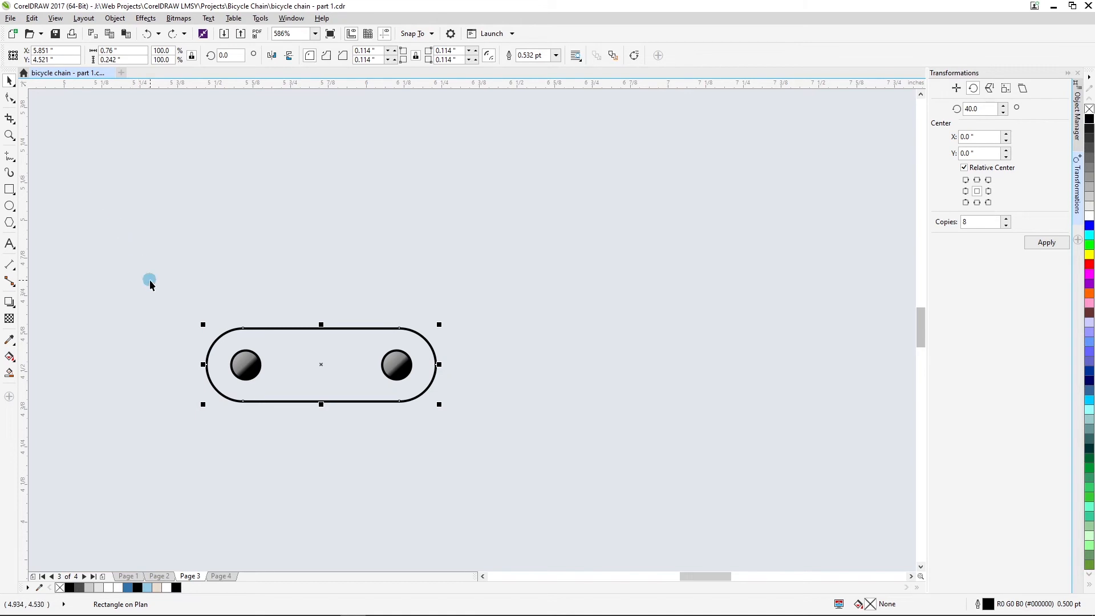
Convert the rounded rectangle to curves, making its straight edges curved segments and the nodes at their ends smooth
click(109, 19)
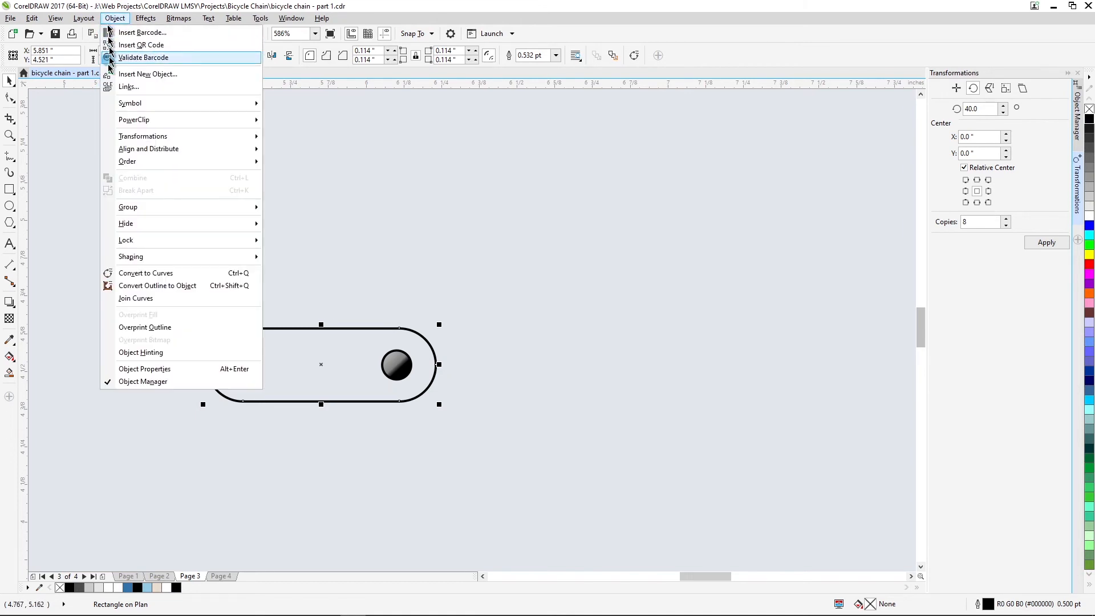
click(151, 274)
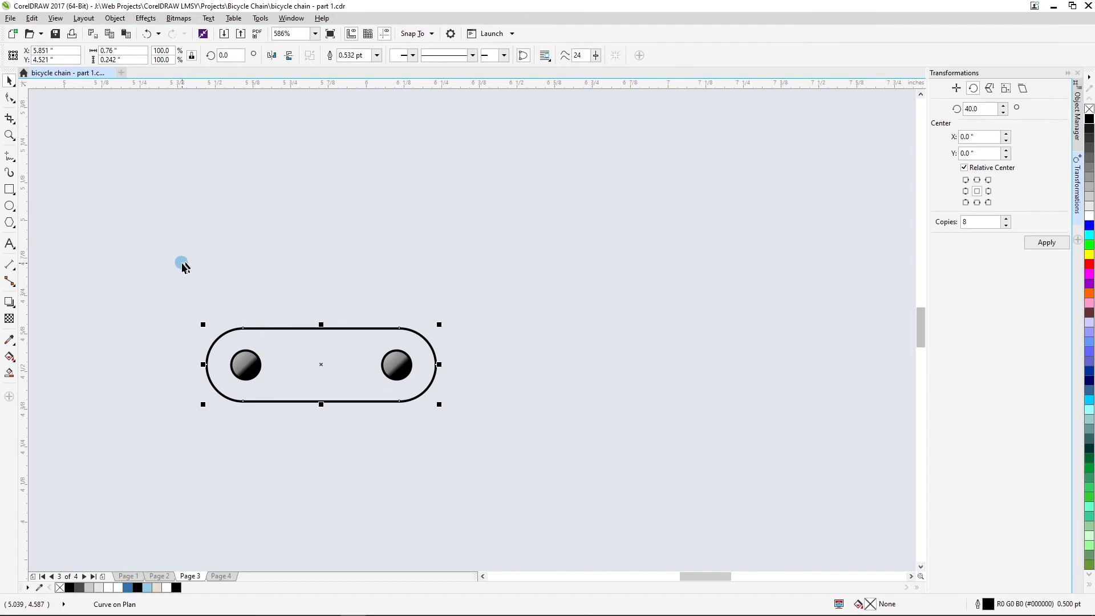
key(F10)
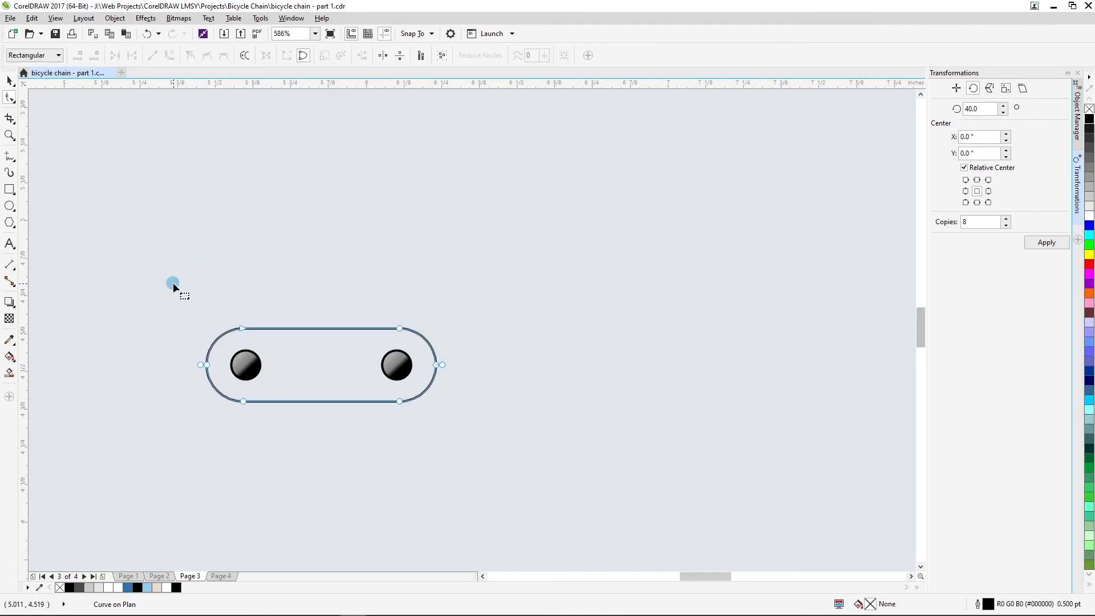
drag(224, 296, 268, 438)
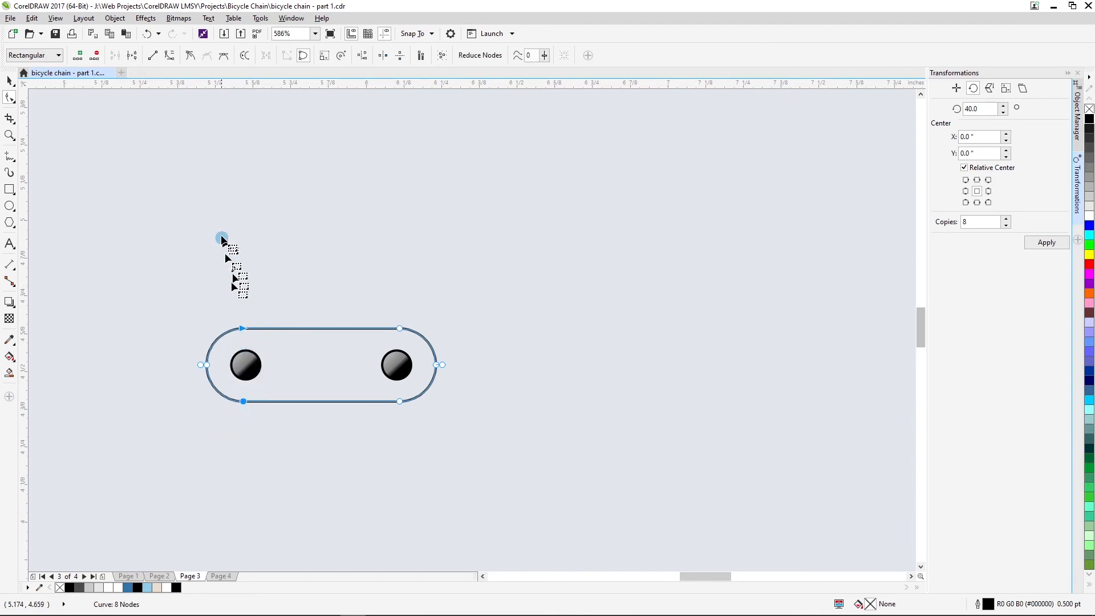
click(169, 55)
drag(380, 295, 411, 423)
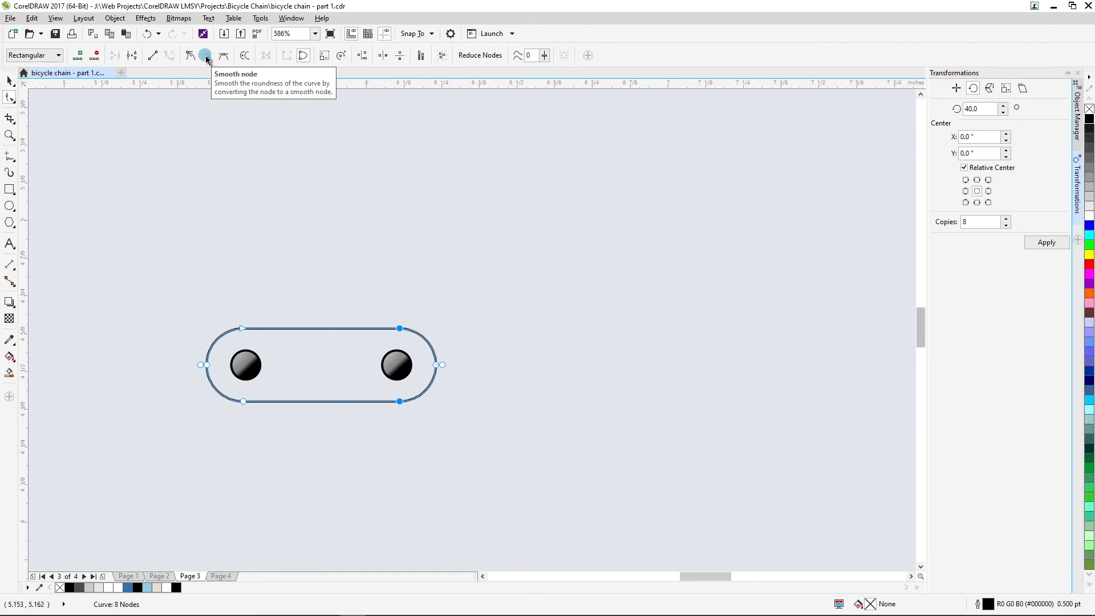
click(206, 57)
drag(242, 297, 249, 425)
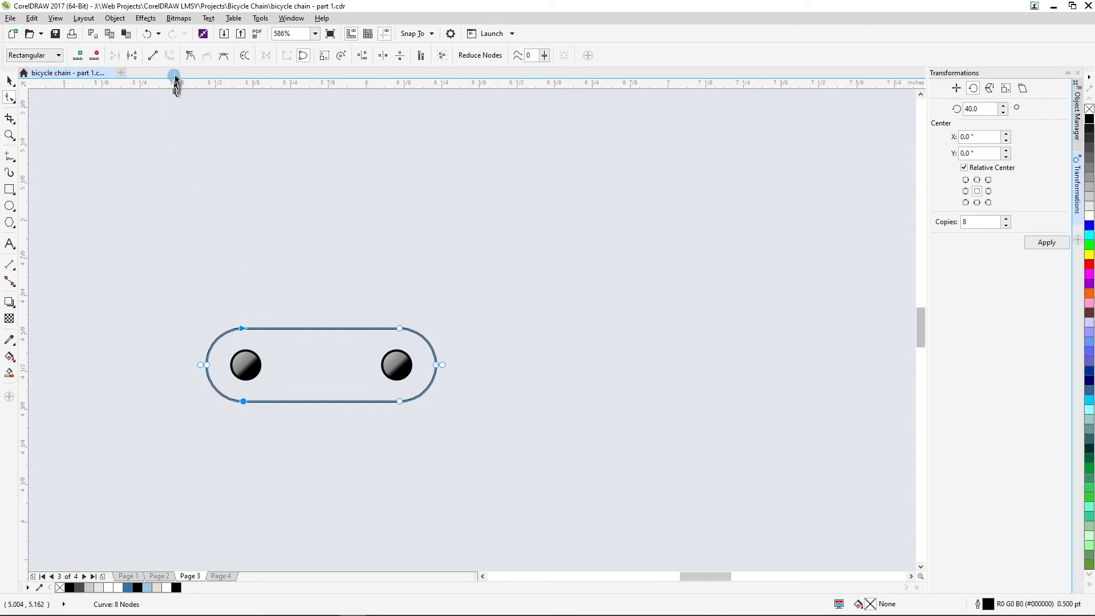
click(300, 304)
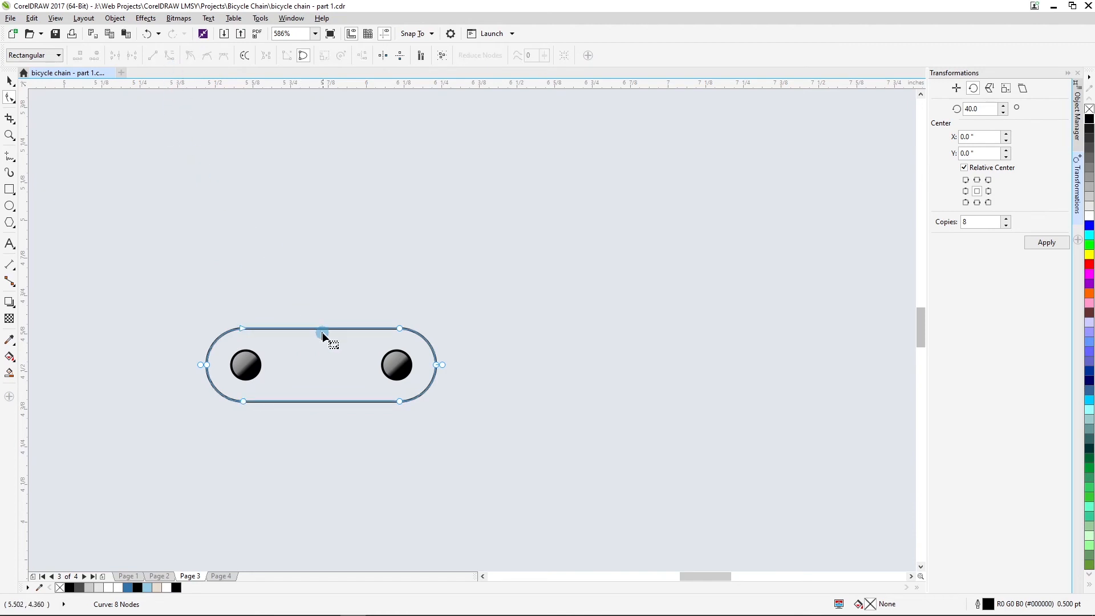
Add a node at the middle of the plate's upper and lower edges and make both nodes symmetrical
click(323, 329)
key(KP_Add)
drag(314, 307, 336, 337)
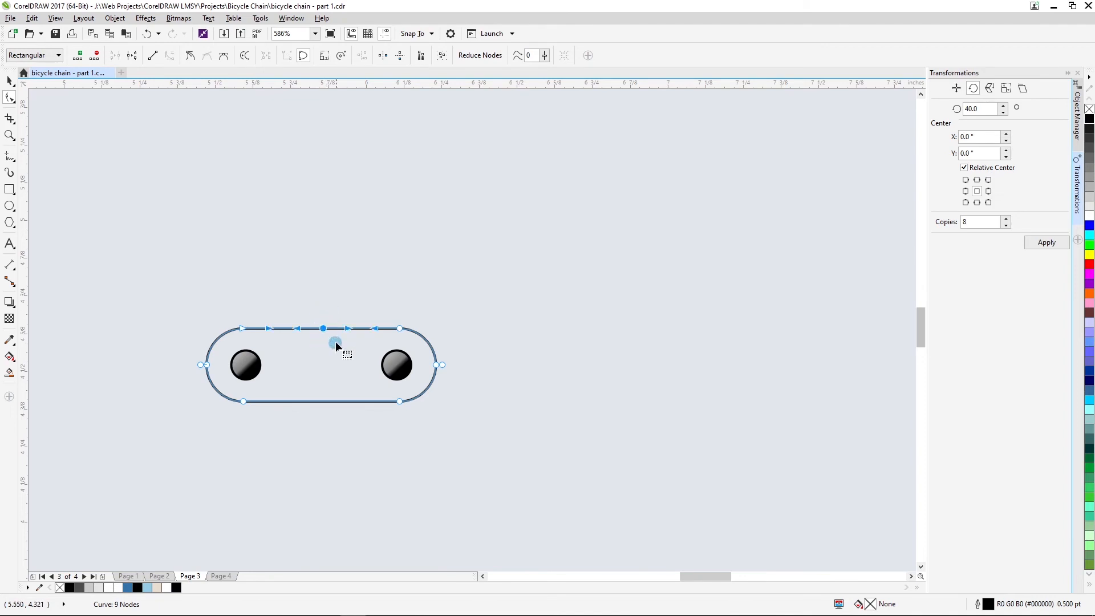
click(224, 56)
click(323, 402)
double_click(320, 401)
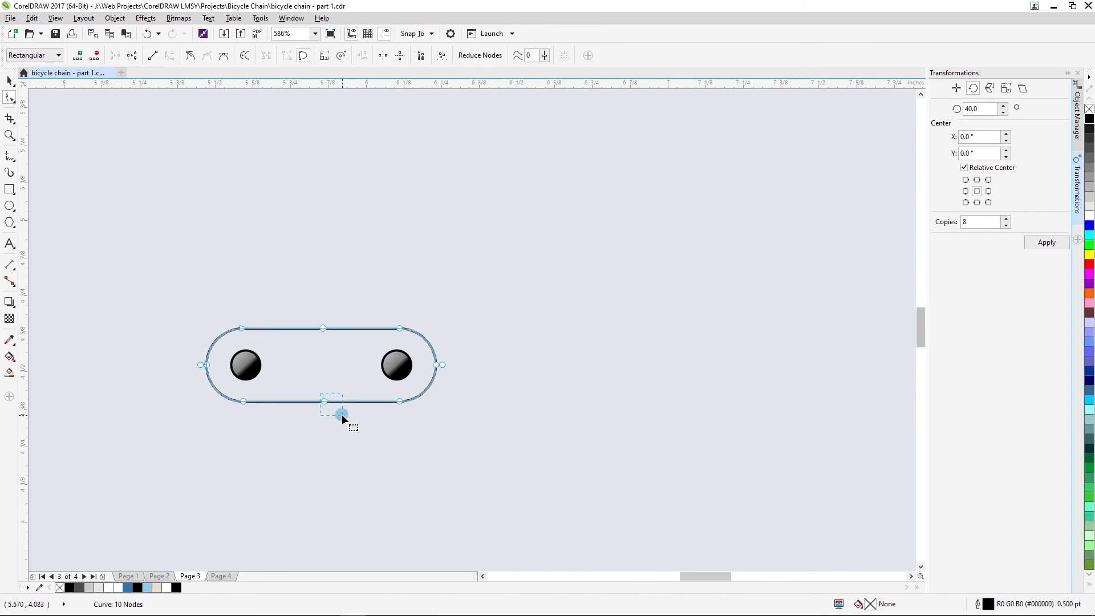
click(224, 57)
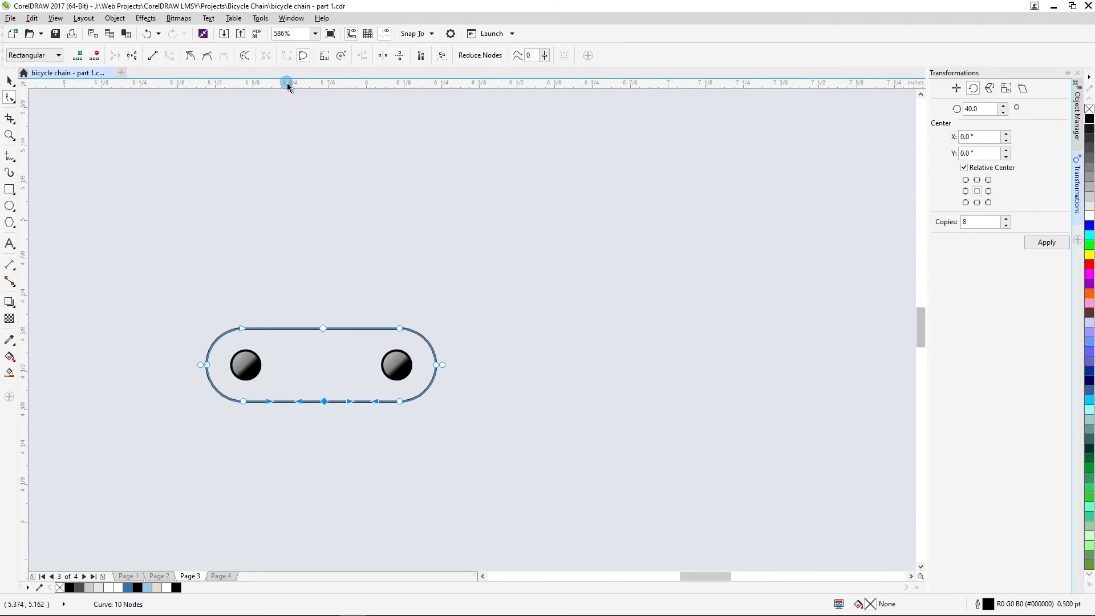
Place two horizontal guidelines inside the plate outline, one just above the pins and one just below them
drag(289, 86, 295, 343)
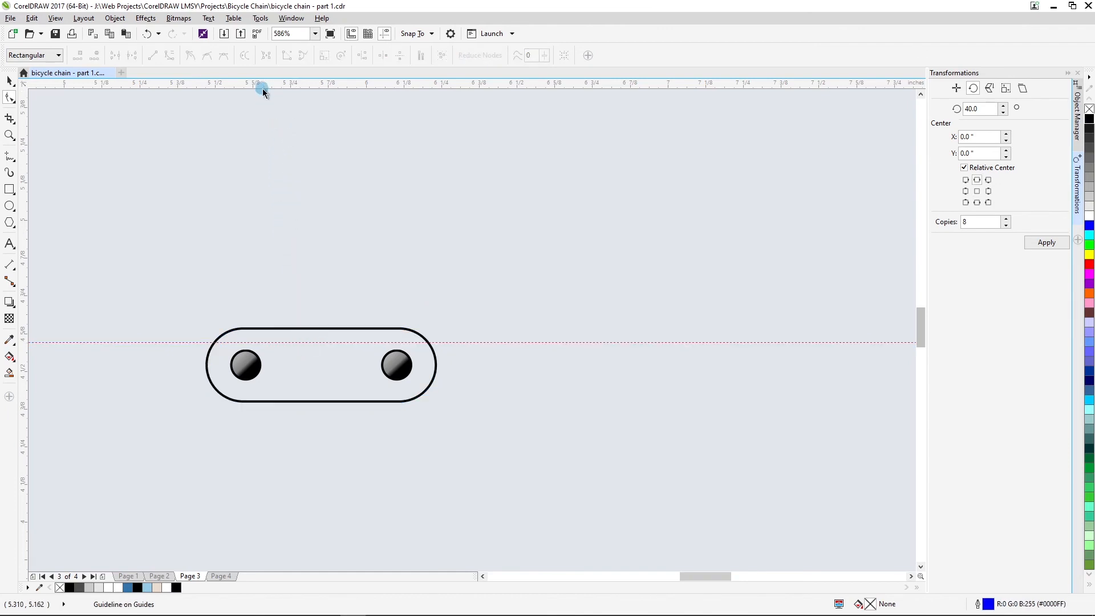
drag(263, 87, 285, 387)
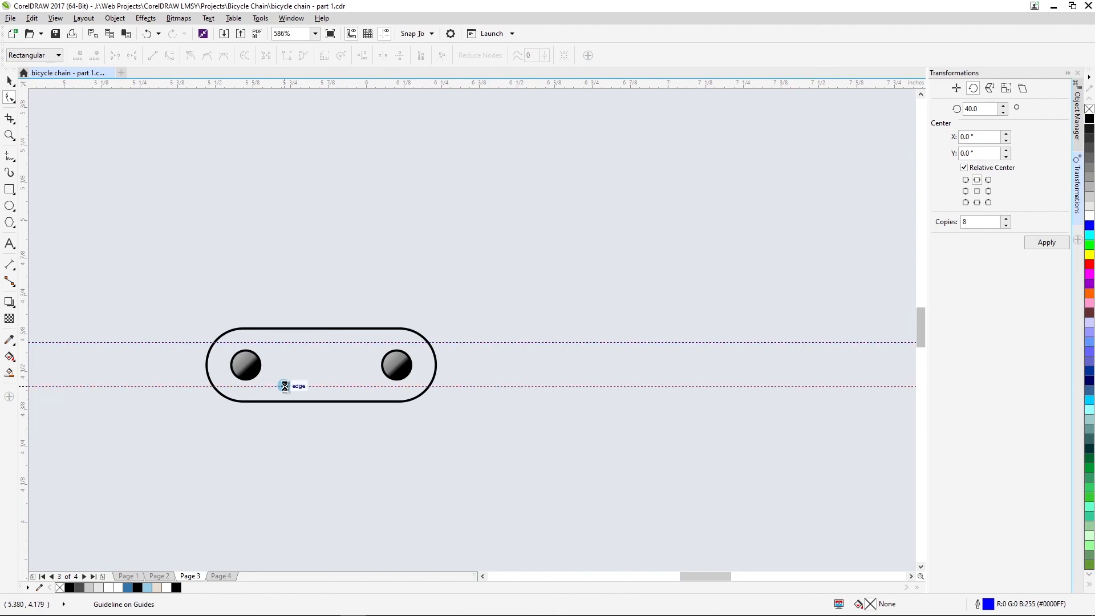
drag(285, 386, 286, 386)
Move the middle nodes of the plate's lower and upper edges inward onto the guidelines to form a narrowed waist
click(316, 400)
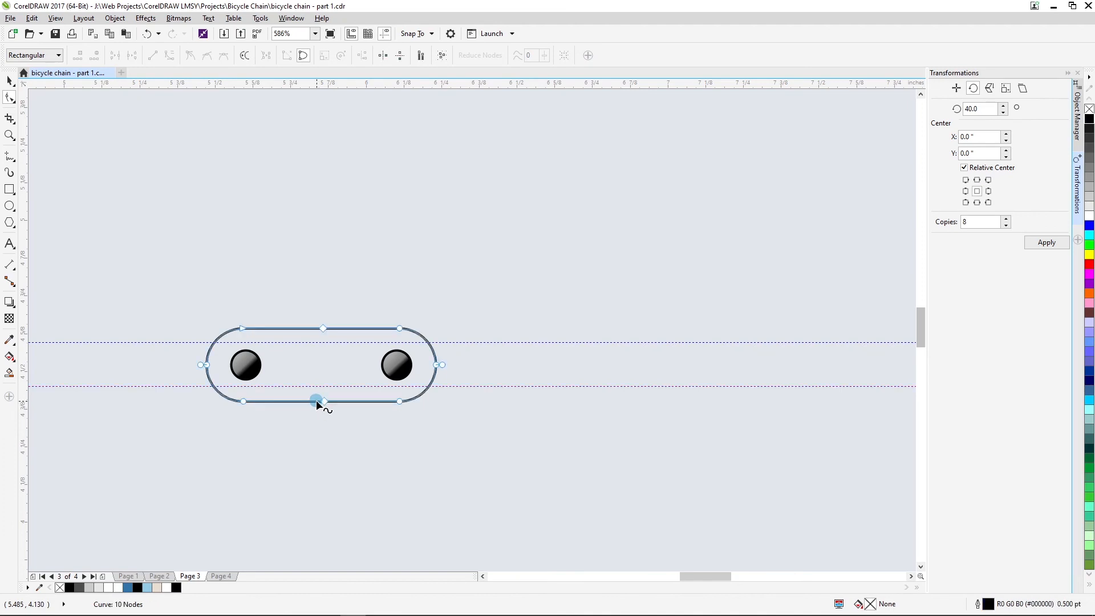
click(322, 401)
click(323, 401)
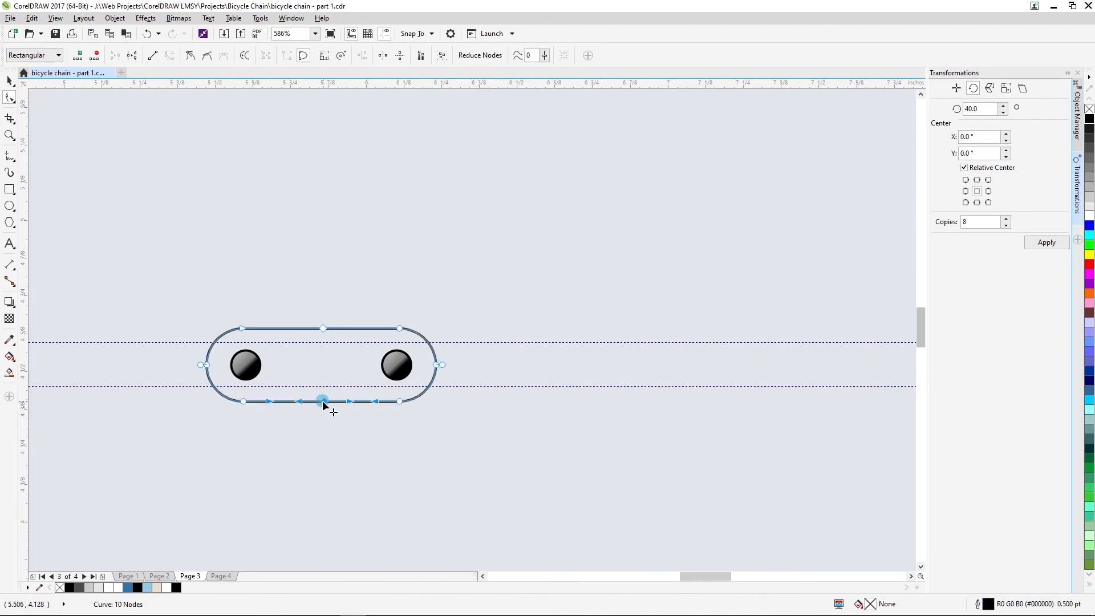
drag(323, 402, 323, 383)
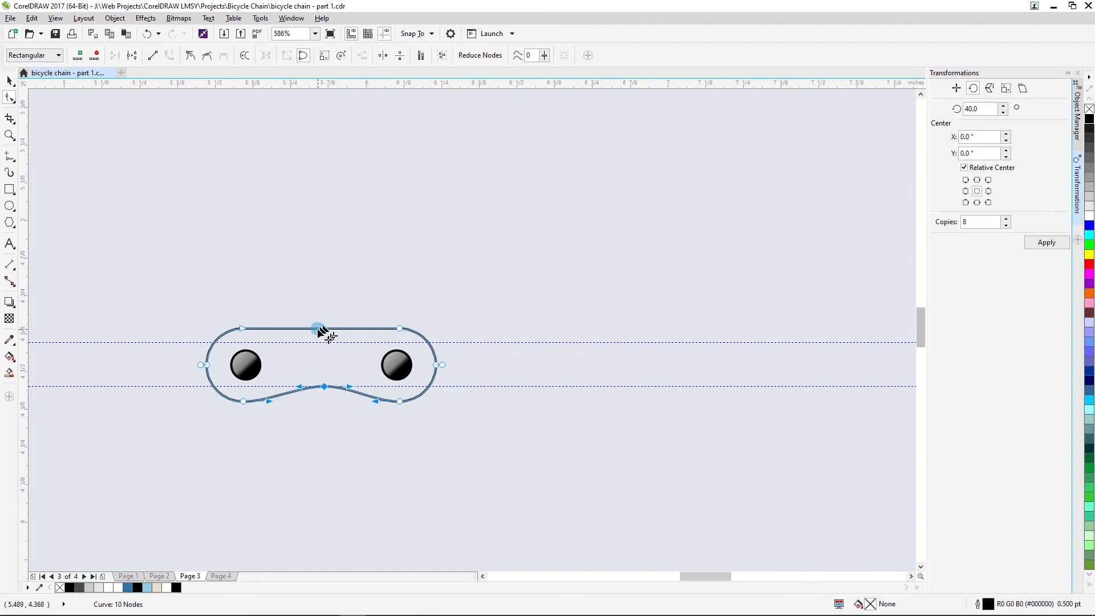
drag(320, 329, 324, 343)
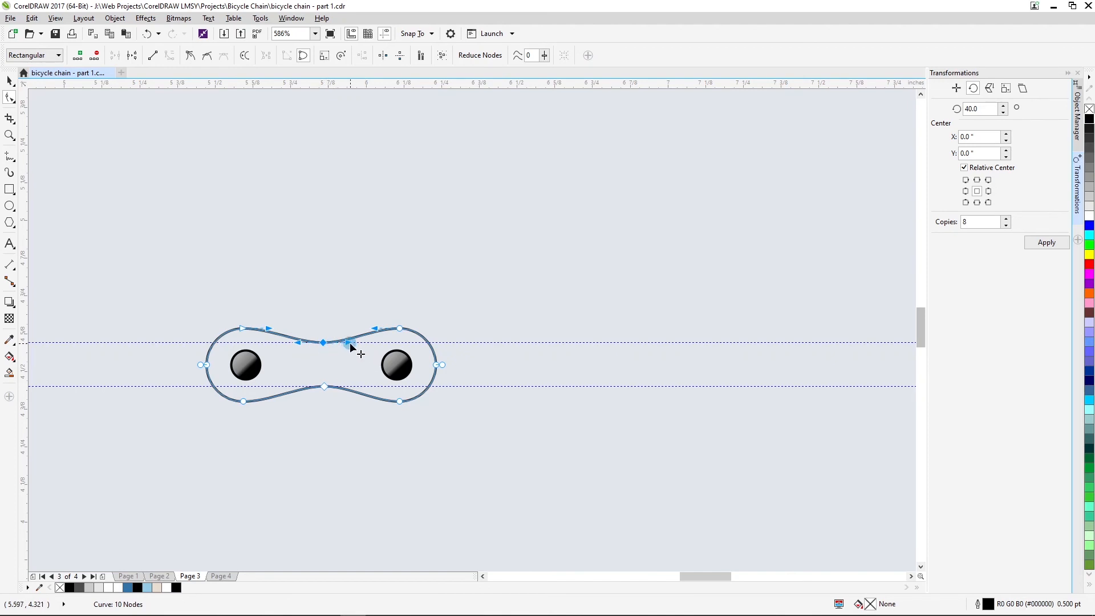
Lengthen the control handles of both middle nodes so the plate's waist curves more broadly
mouse_move(351, 346)
mouse_down()
mouse_move(365, 346)
mouse_move(335, 340)
mouse_move(358, 342)
mouse_up()
drag(304, 373, 376, 387)
click(348, 388)
drag(302, 323, 371, 351)
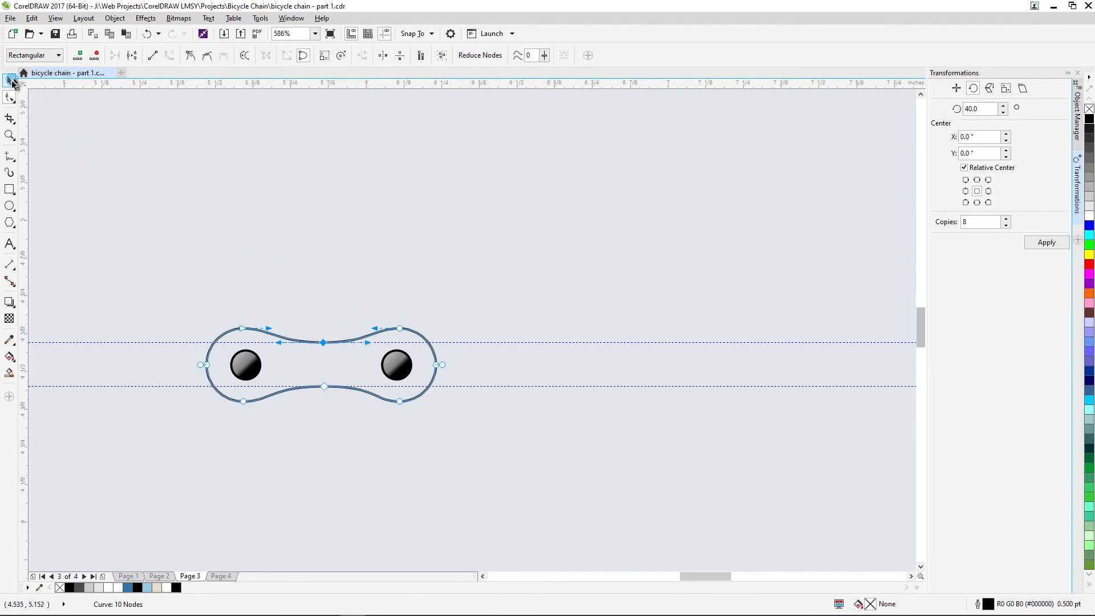
click(10, 80)
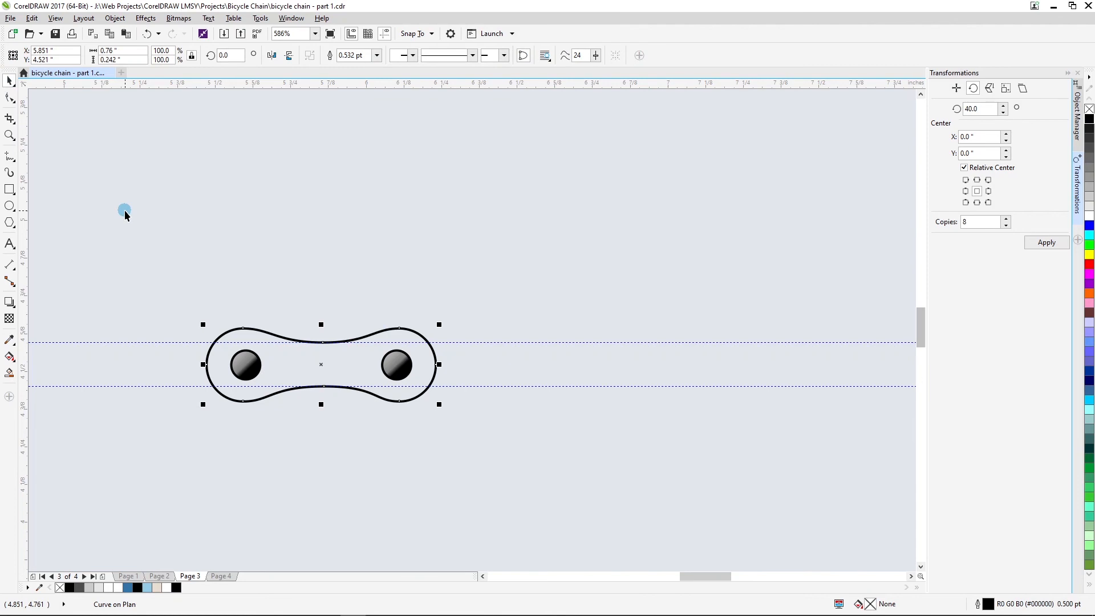
key(F10)
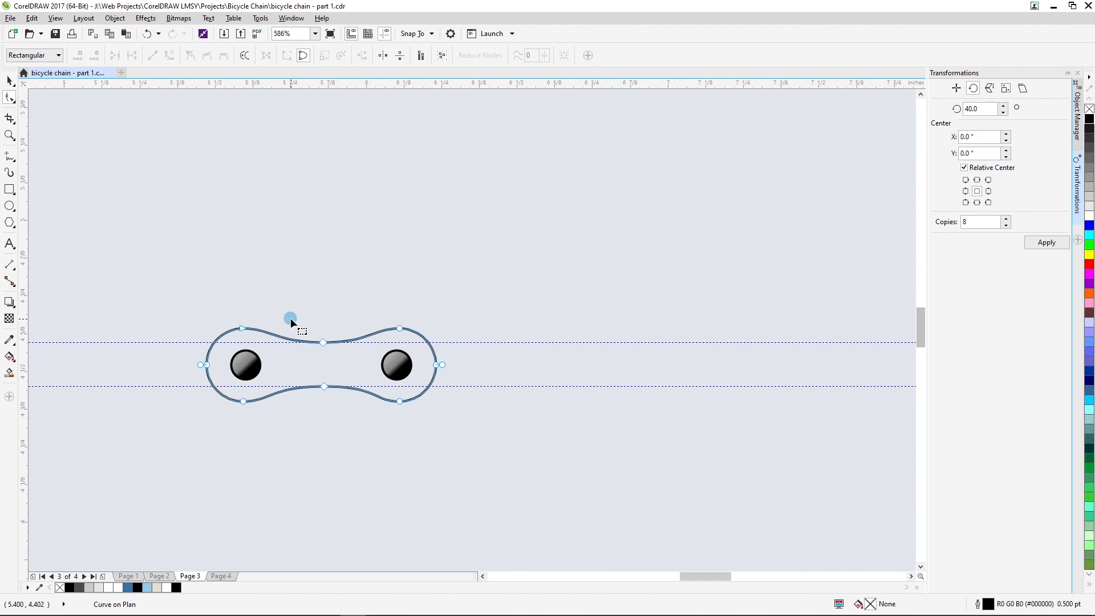
key(space)
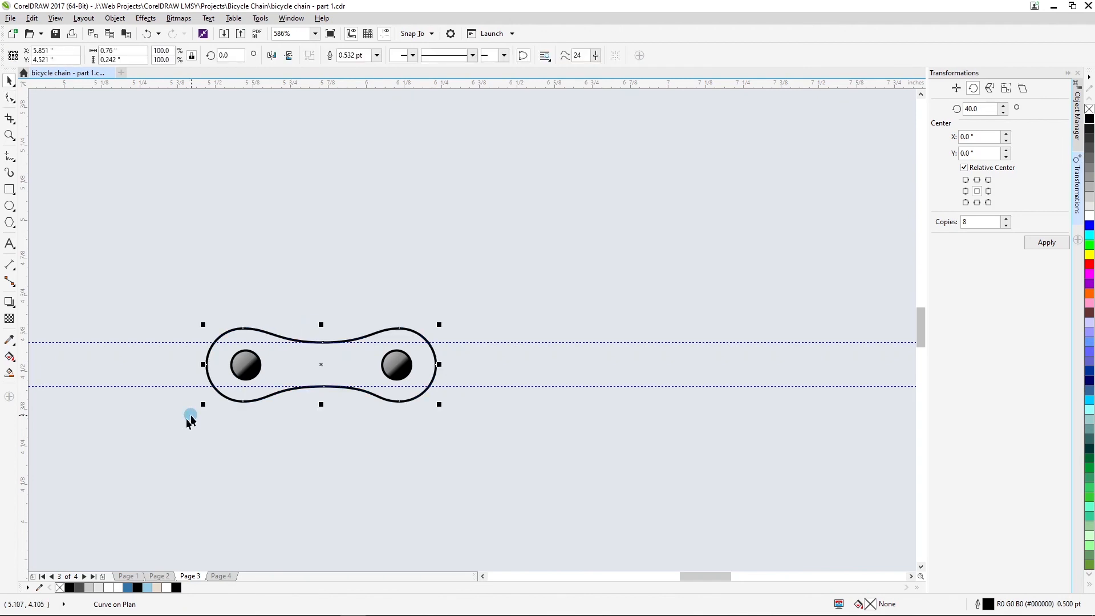
Fill the link plate with 10% Black, duplicate it and fill the duplicate with 70% Black
click(99, 587)
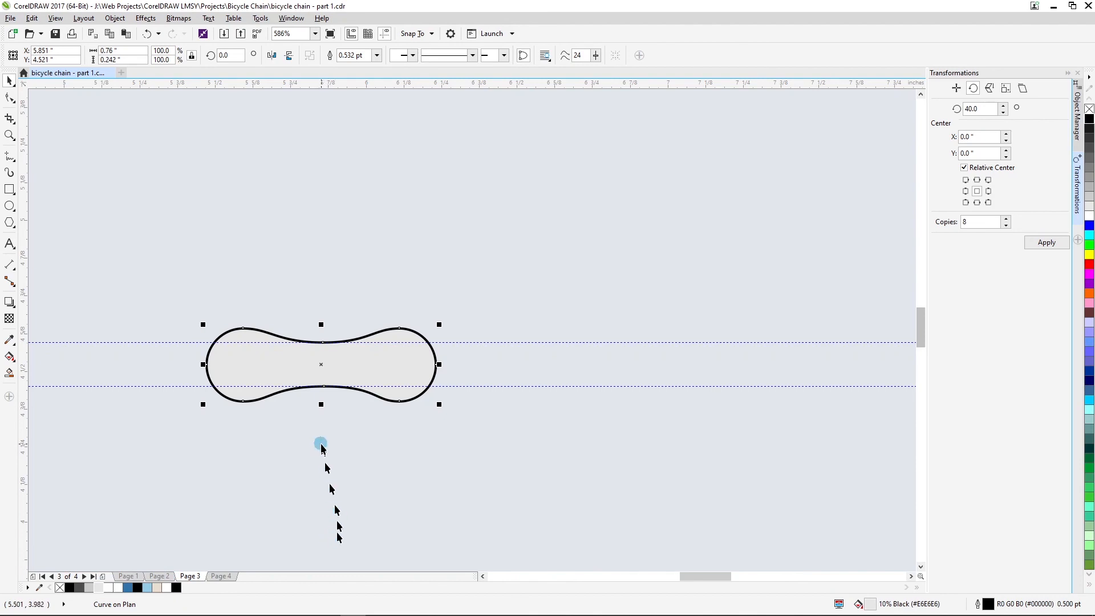
key(ctrl+d)
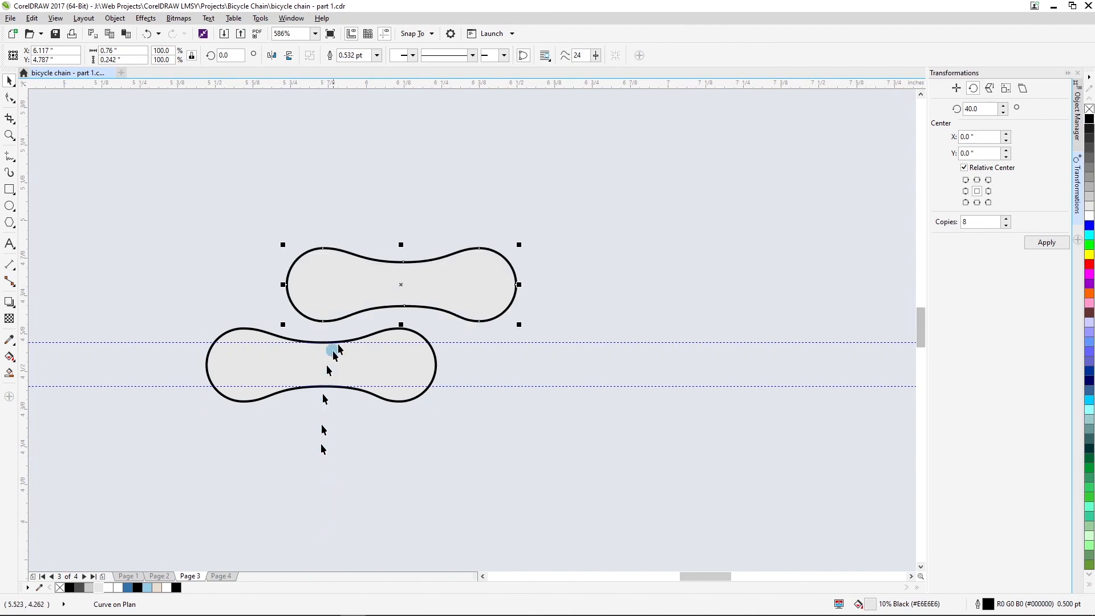
click(79, 587)
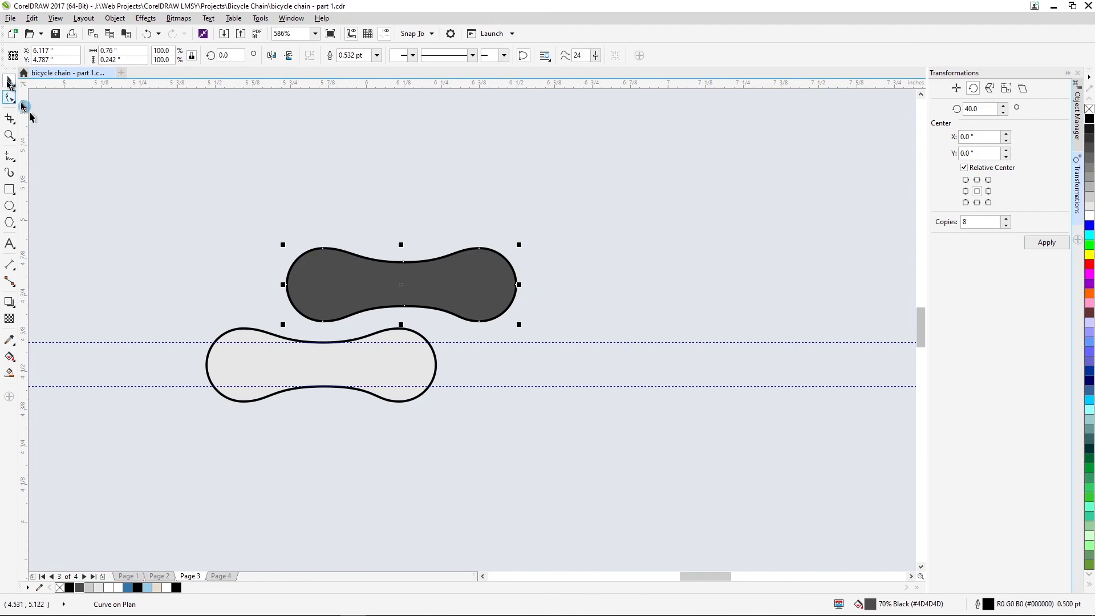
Send both link plates behind the pins and group the light plate with the pin pair
shift+click(262, 359)
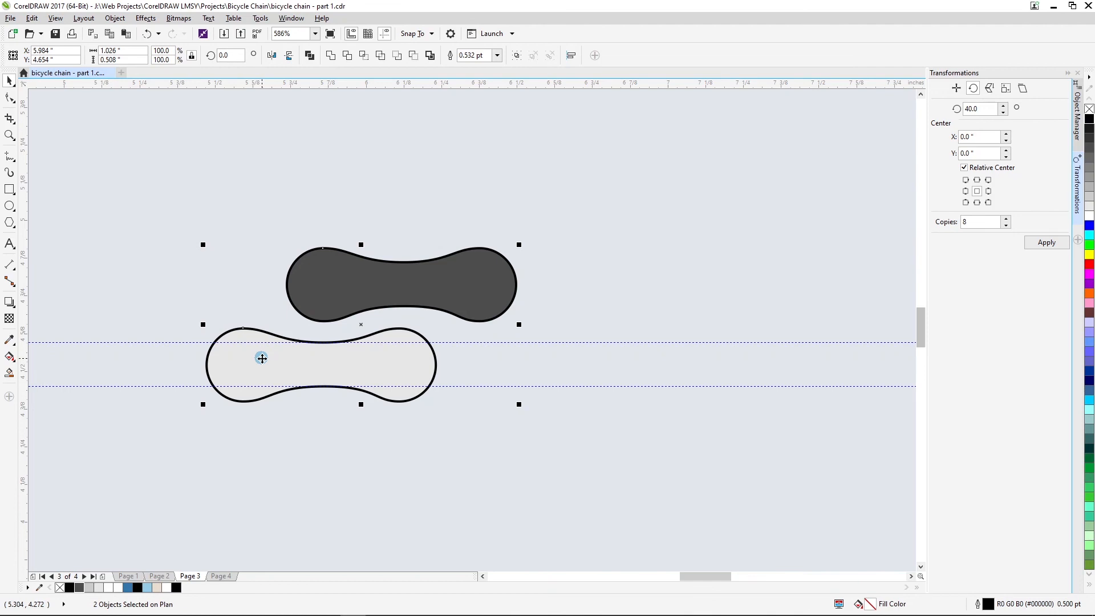
key(shift+Page_Down)
click(101, 264)
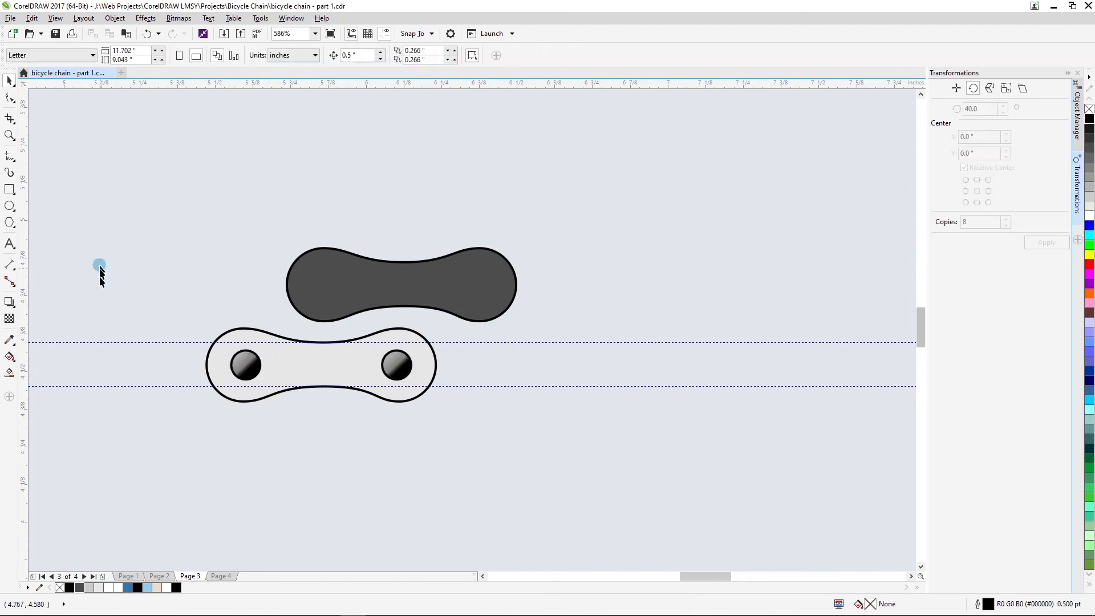
drag(187, 323, 477, 435)
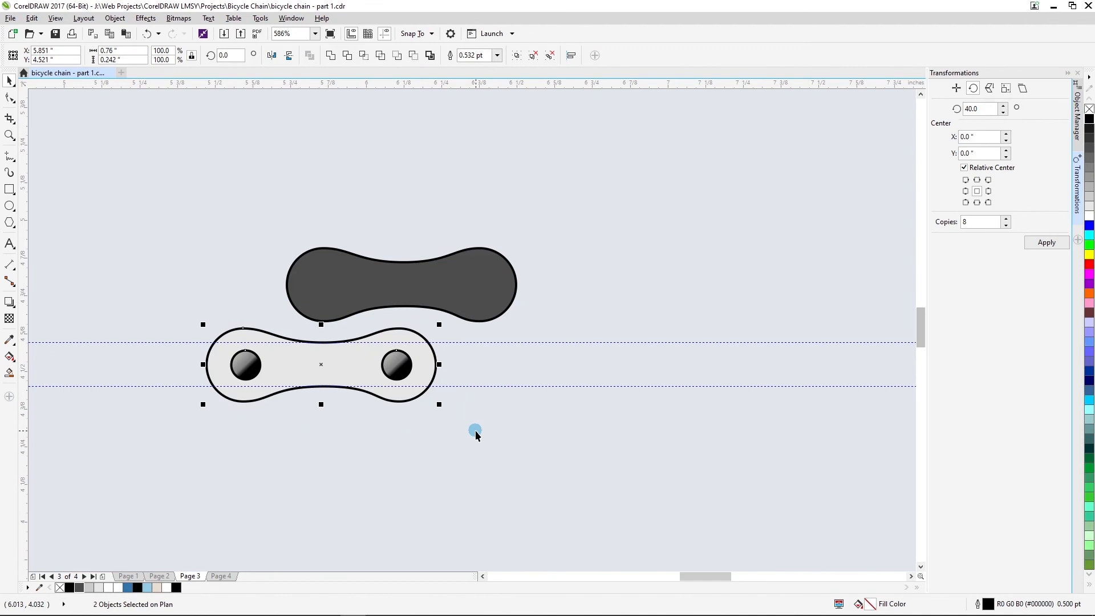
key(ctrl+g)
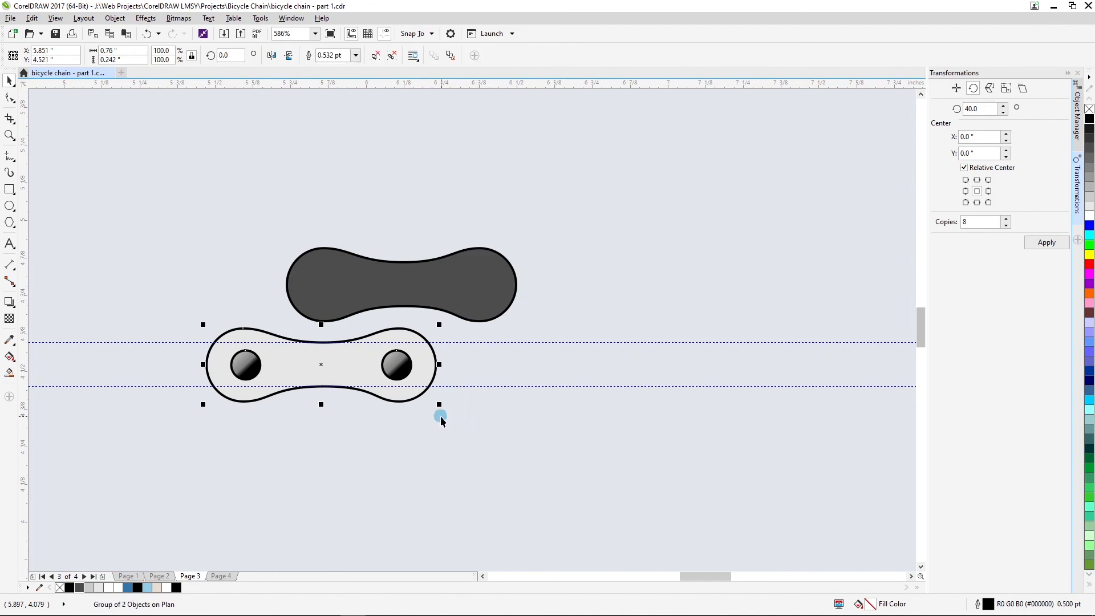
Zoom out to the whole page and delete both horizontal guidelines
key(shift+F4)
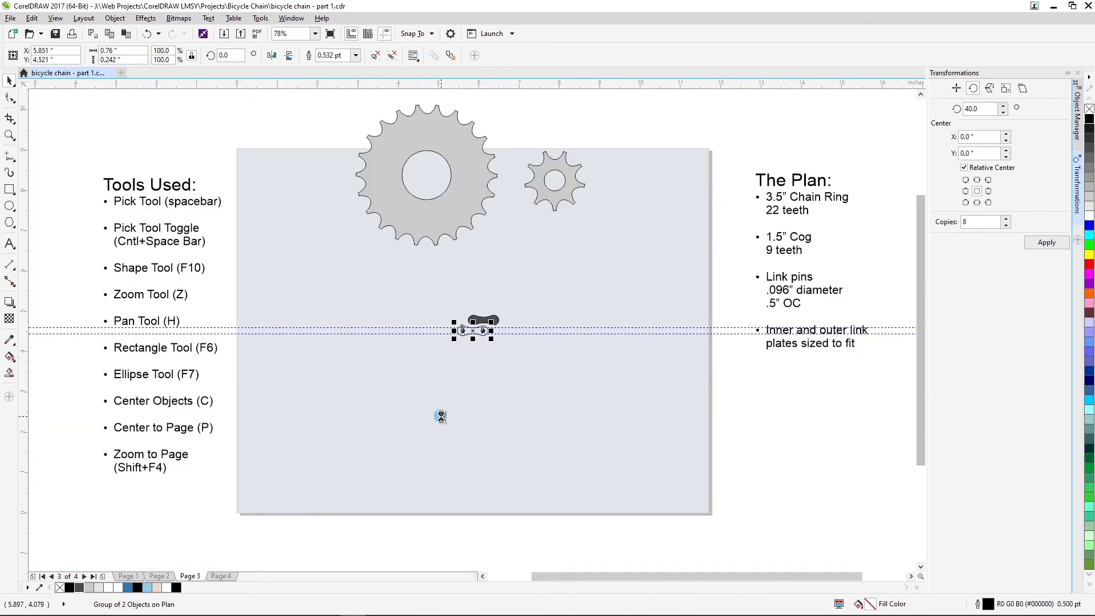
click(407, 333)
key(Delete)
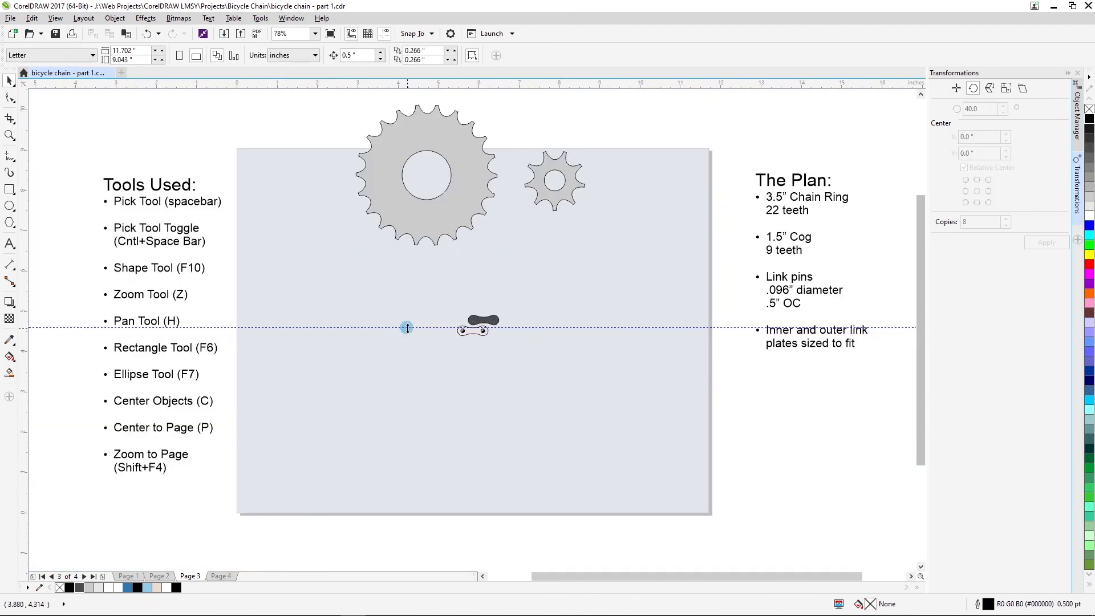
Move the cog and the chain ring down onto the page near the link parts, and go to page 4
drag(573, 181, 557, 279)
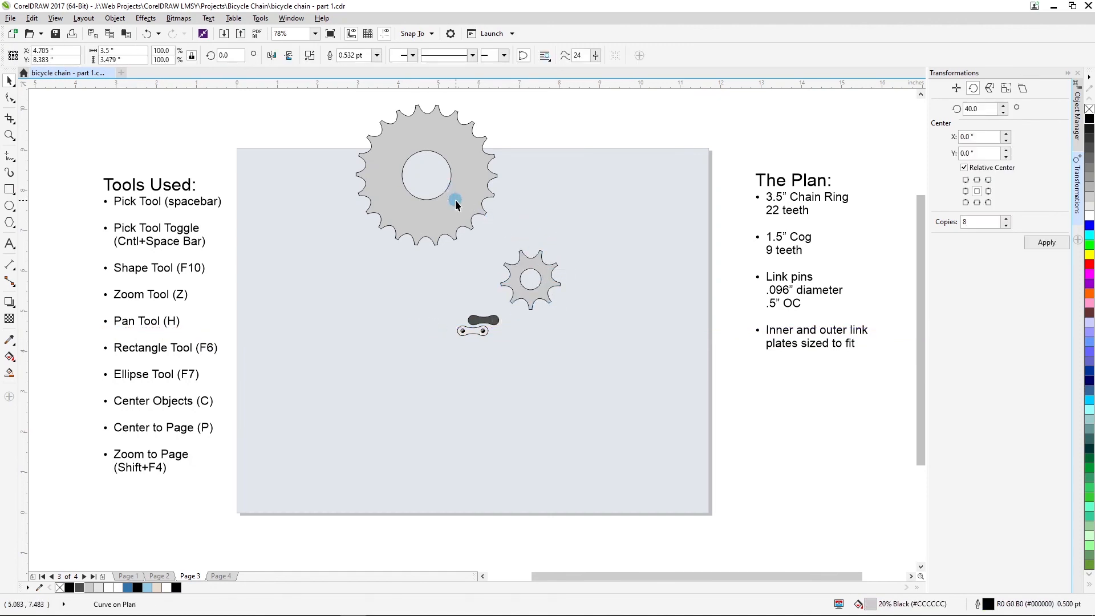
drag(455, 205, 449, 274)
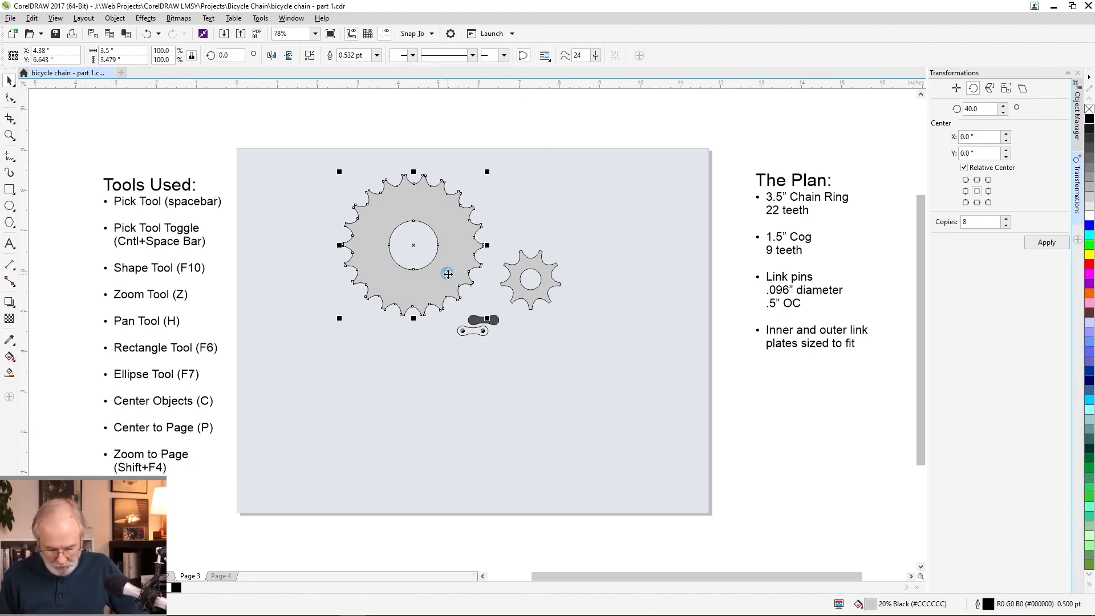
key(Page_Down)
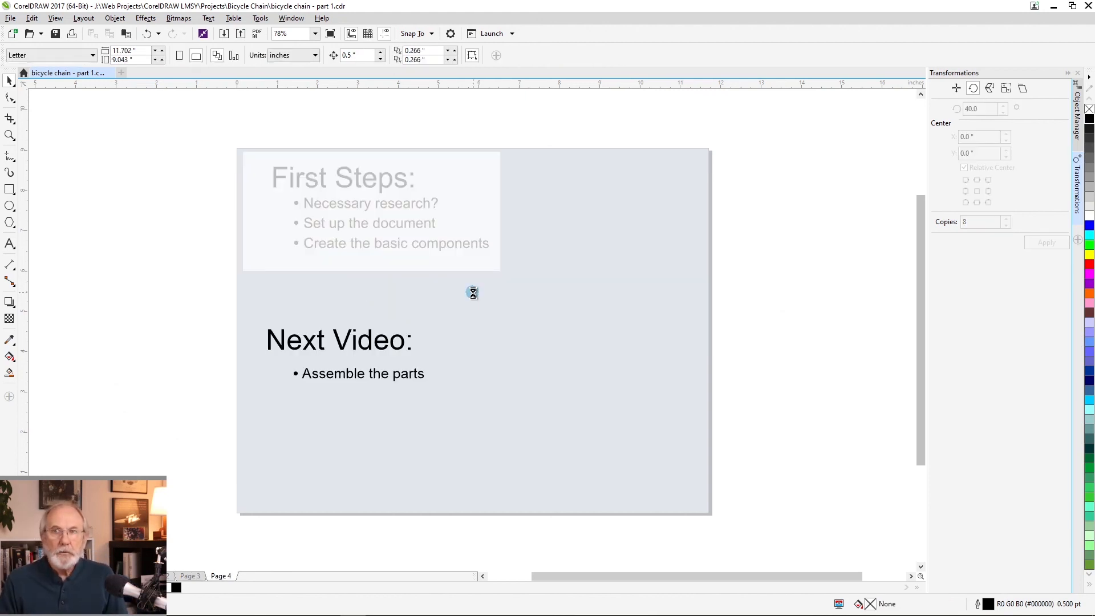